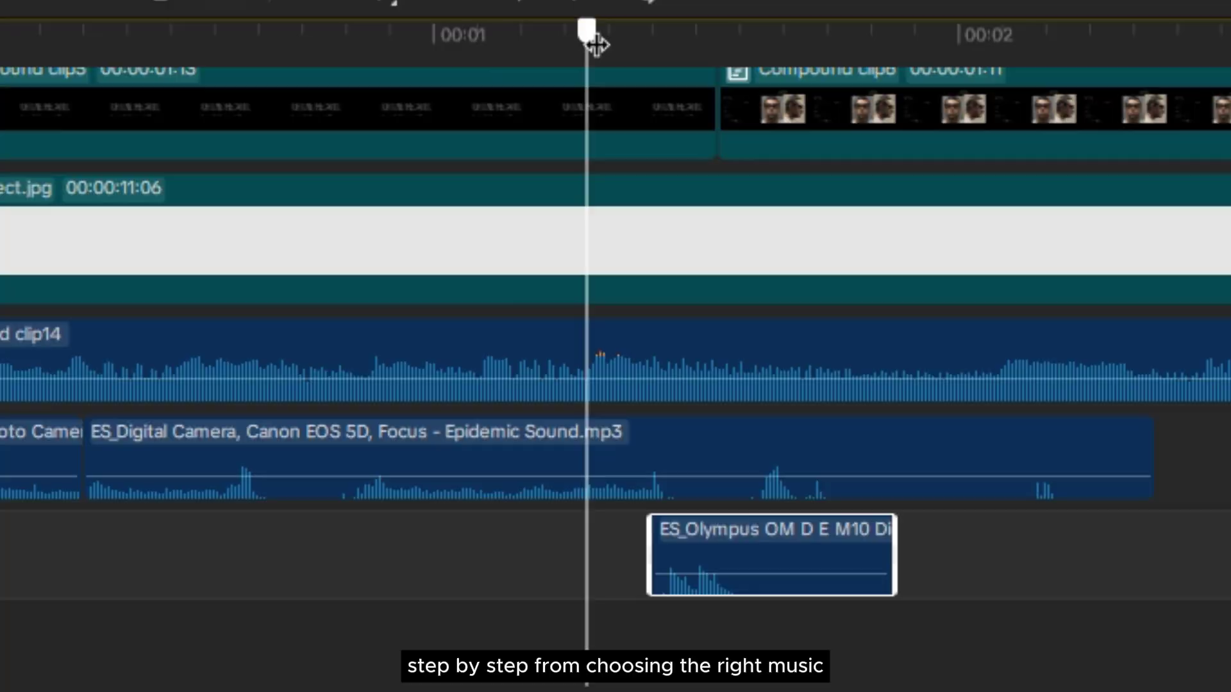
drag(591, 43, 760, 54)
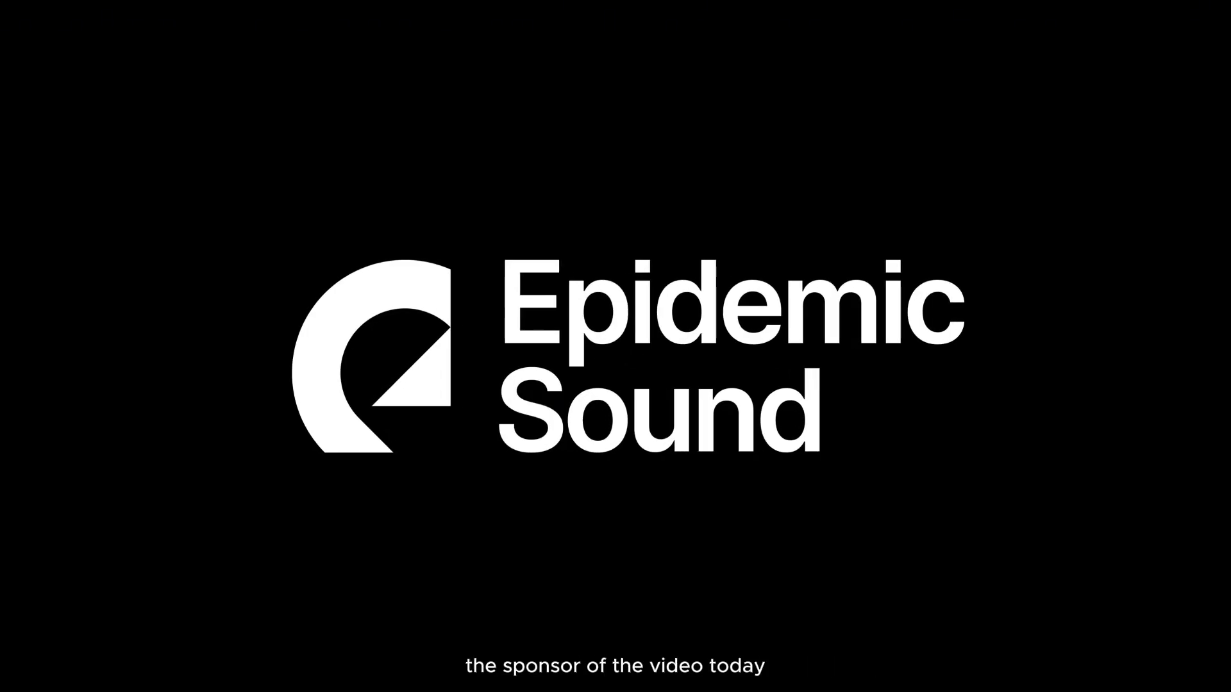
scroll(615, 346, down, 8)
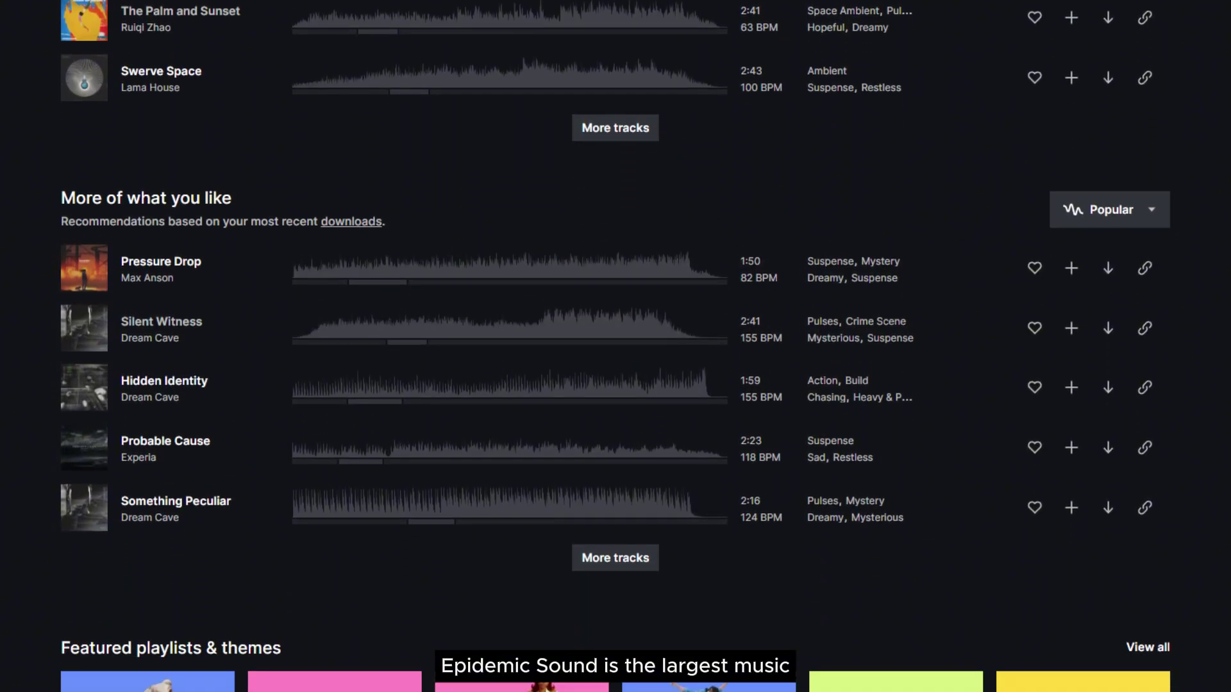
scroll(615, 346, down, 6)
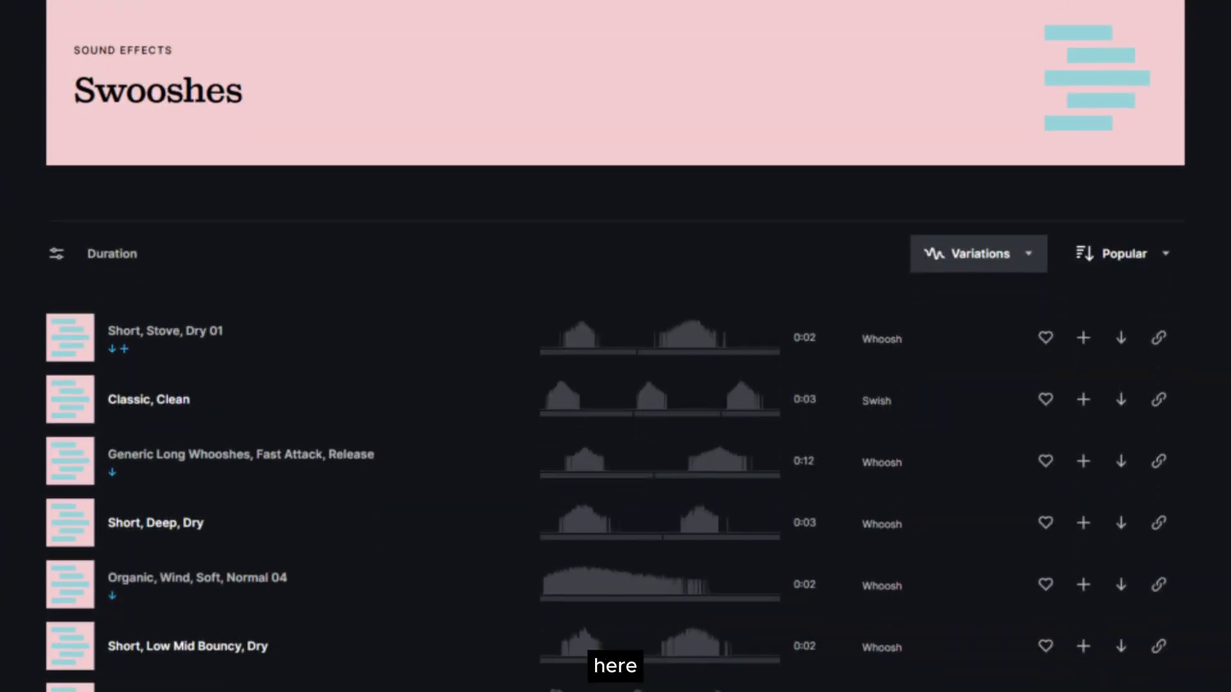
scroll(615, 346, down, 4)
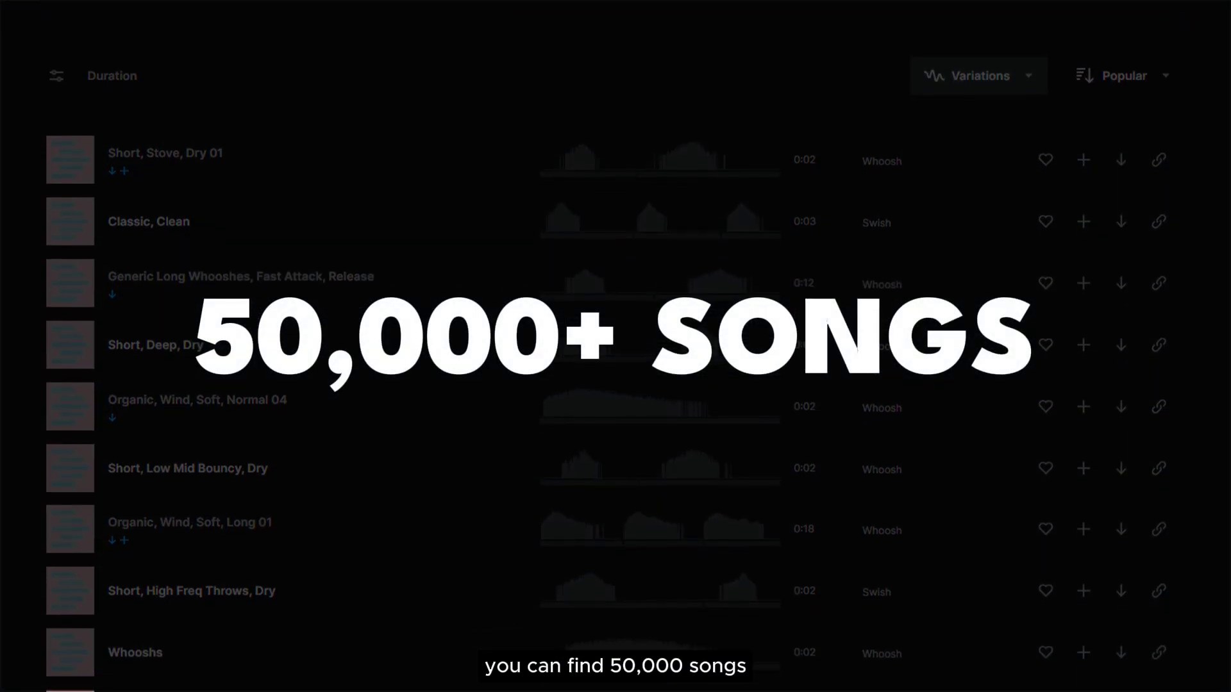
scroll(615, 346, down, 4)
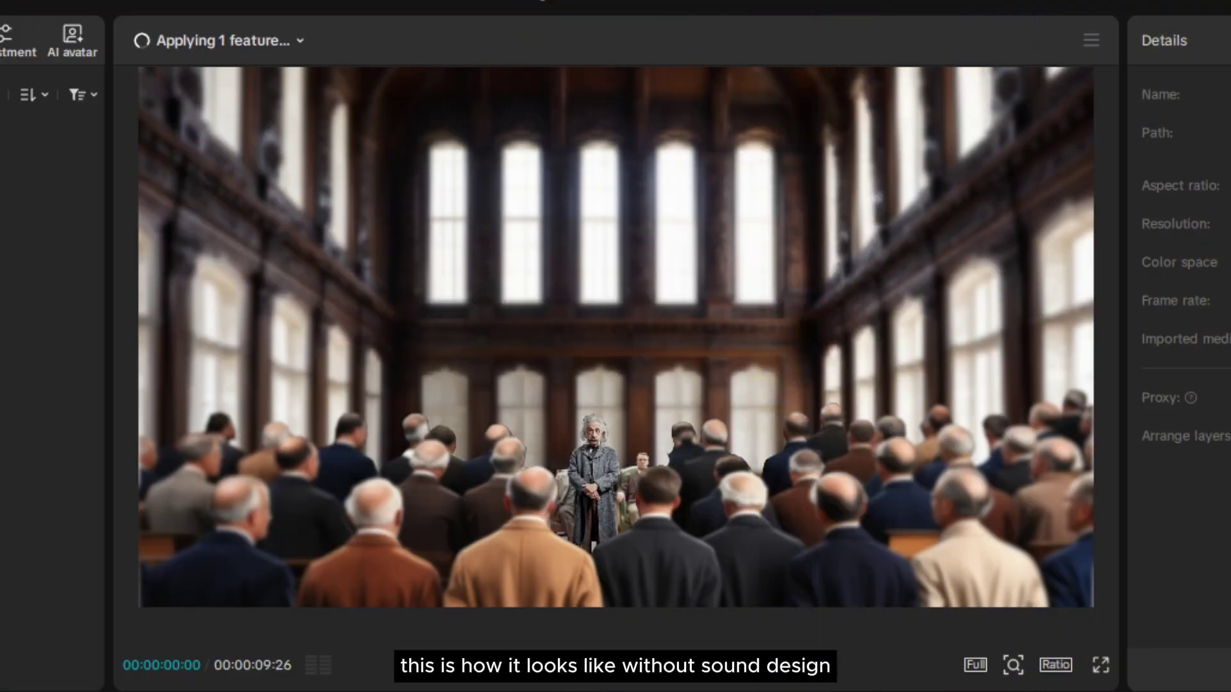
- Play the edited clip from the start to hear it without sound design
key(space)
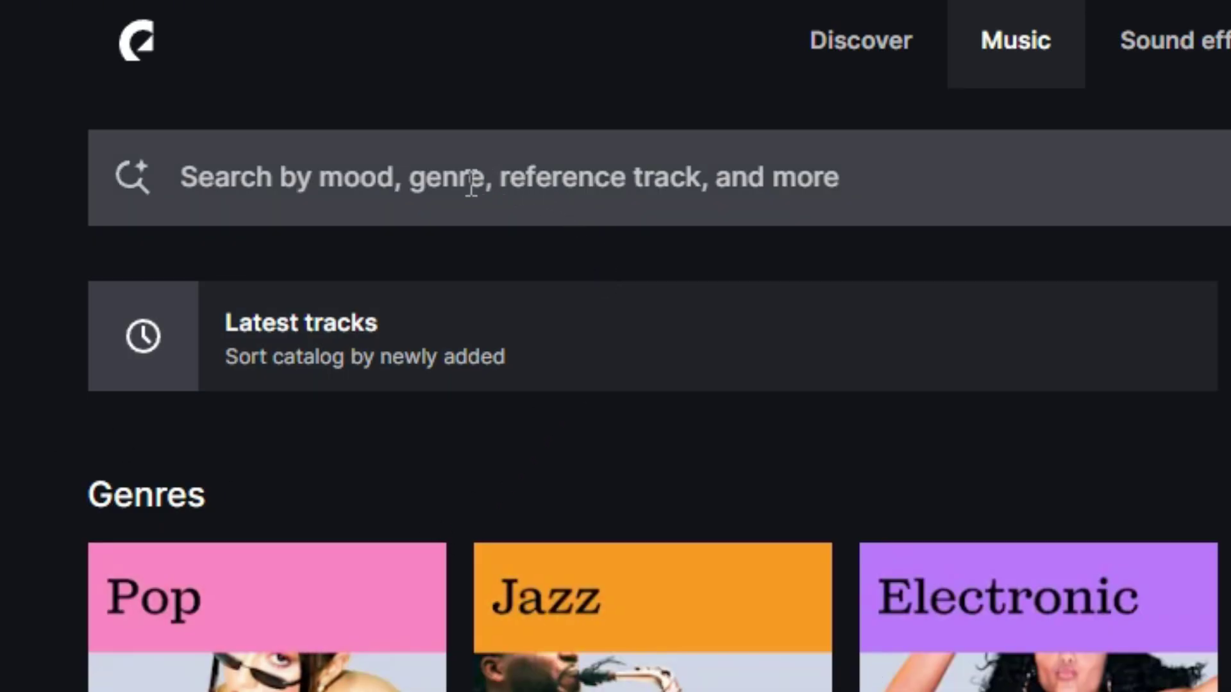
- Search the Epidemic Sound music catalog for "piano, orchestra"
click(472, 182)
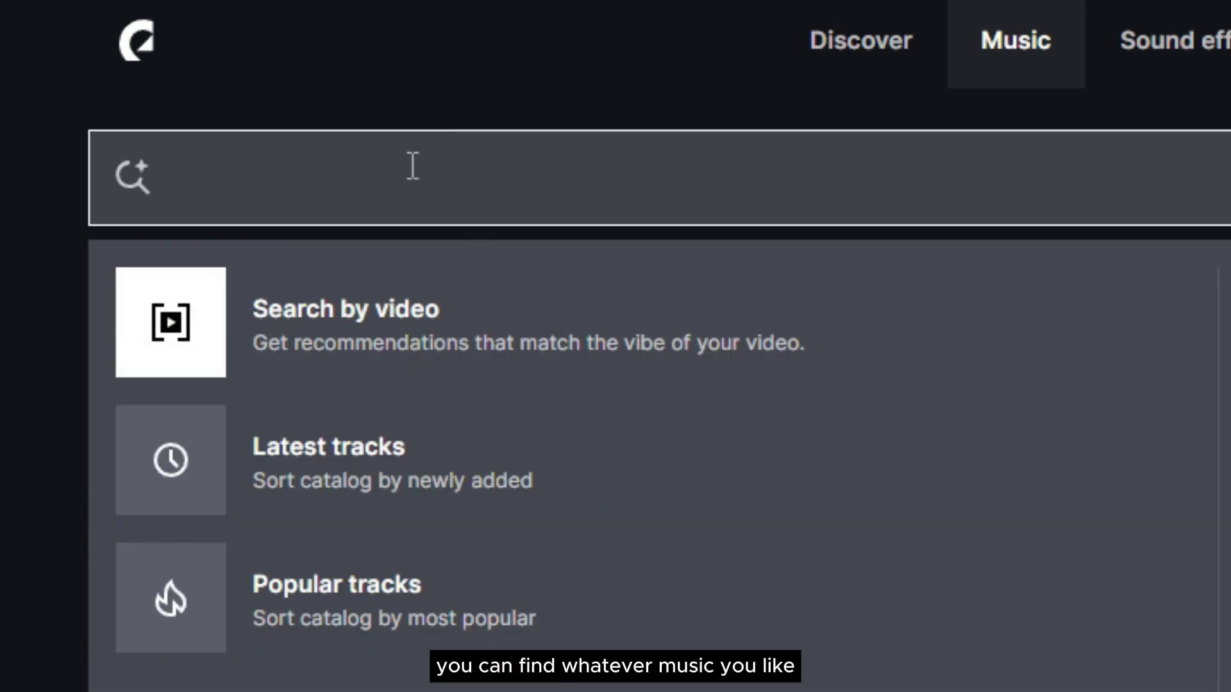
text(p)
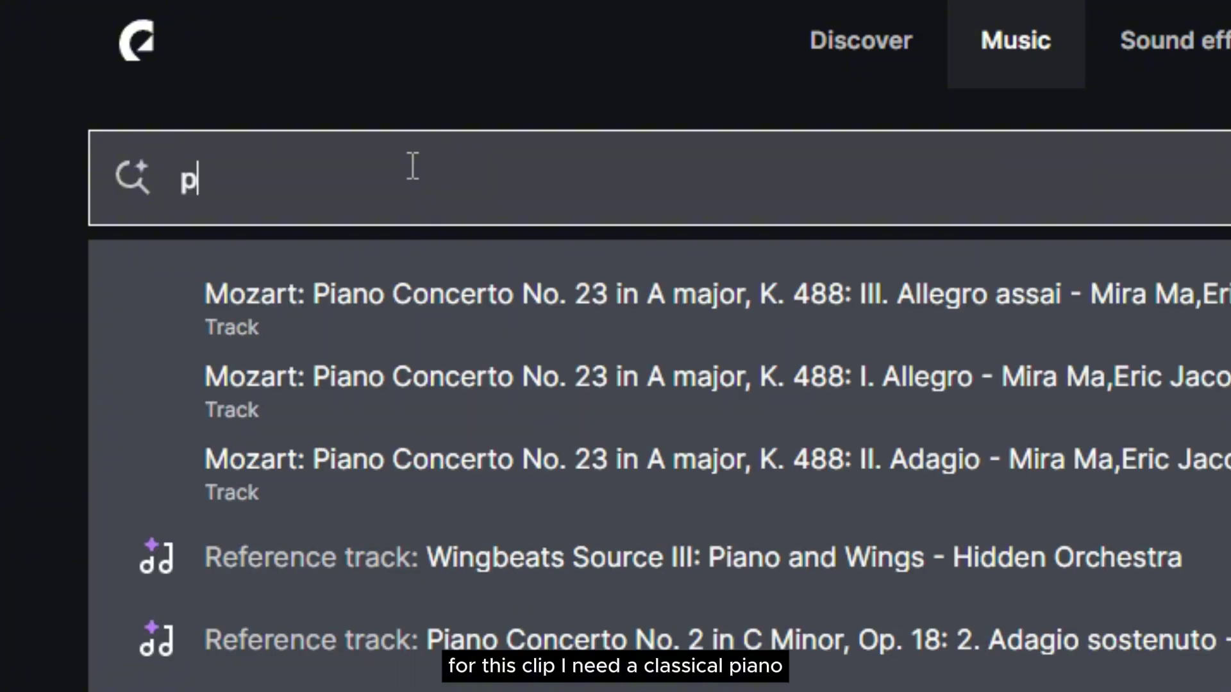
text(iano,)
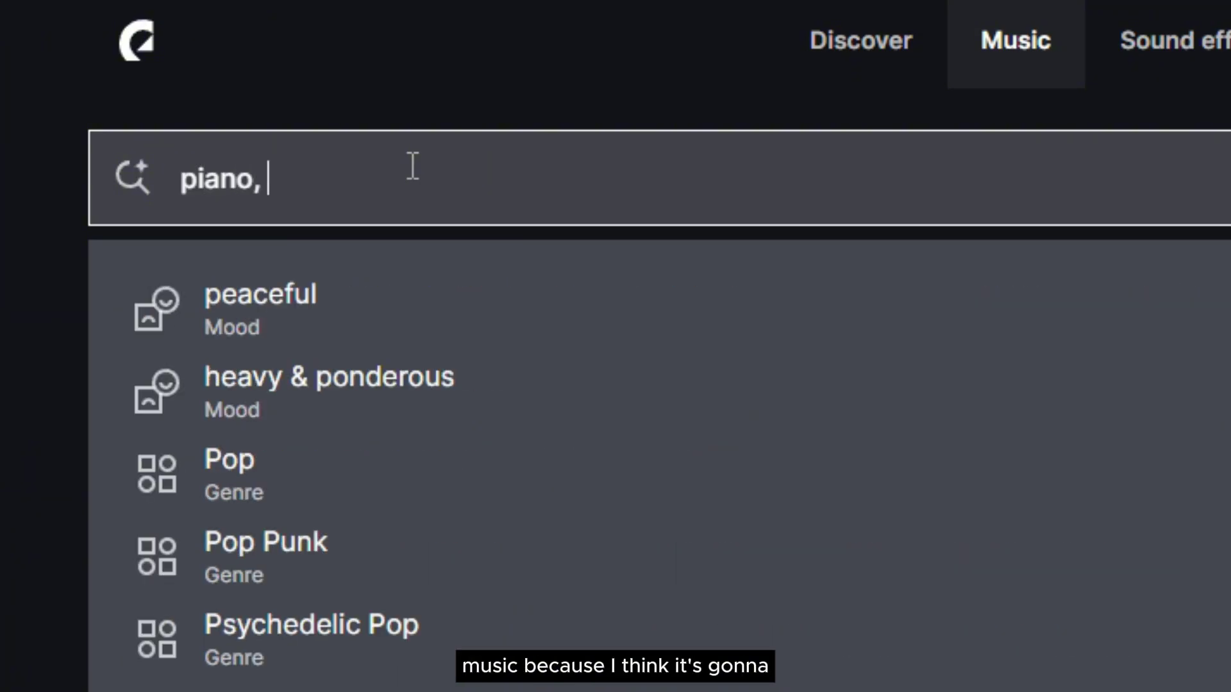
text( orchestra)
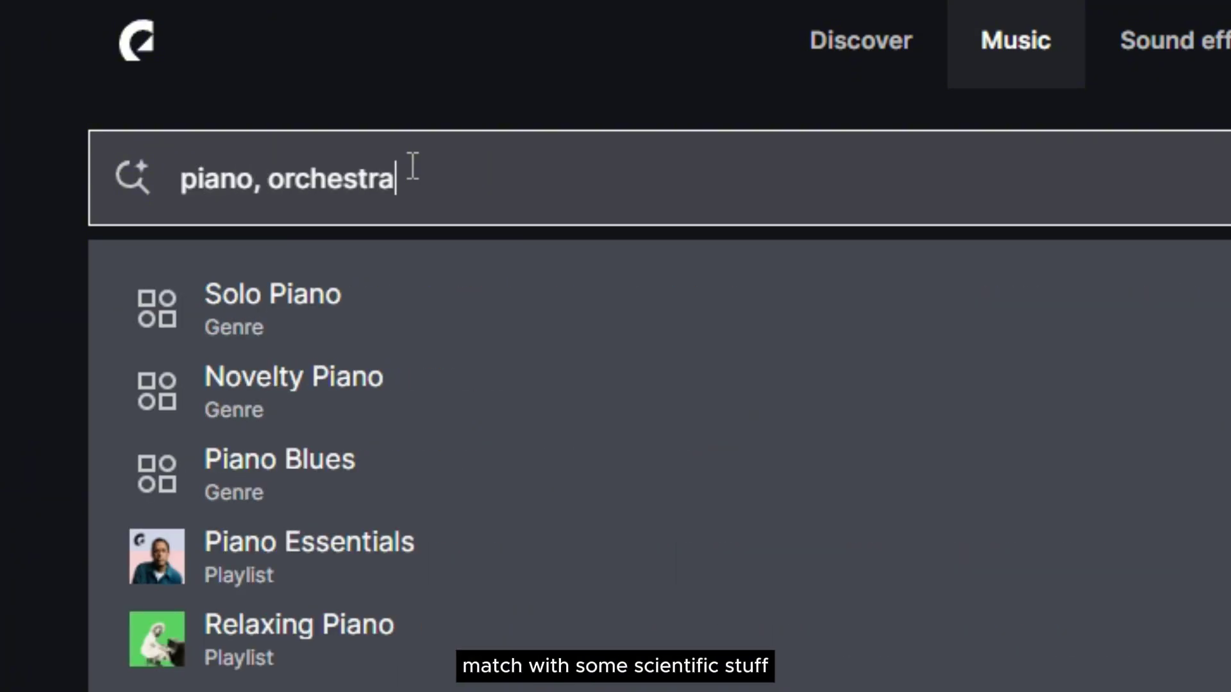
key(Return)
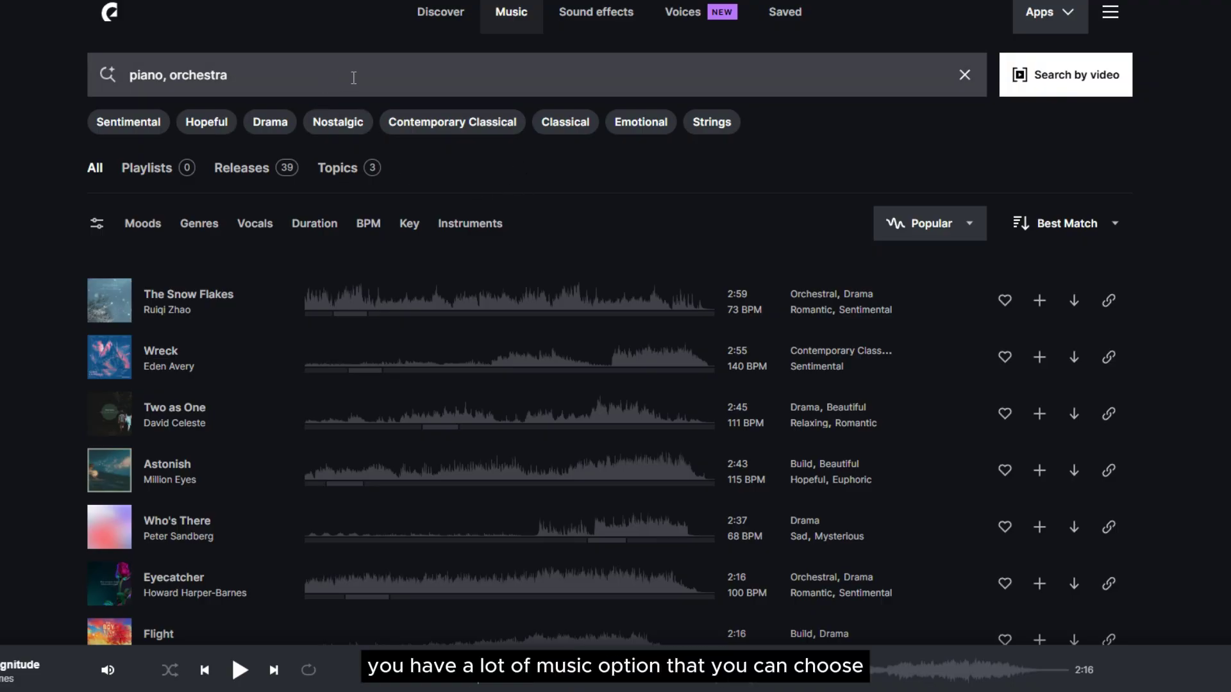
- Preview the first search results in order: The Snow Flakes, Wreck, Two as One, Astonish and Who's There
scroll(101, 250, down, 1)
scroll(101, 250, down, 1)
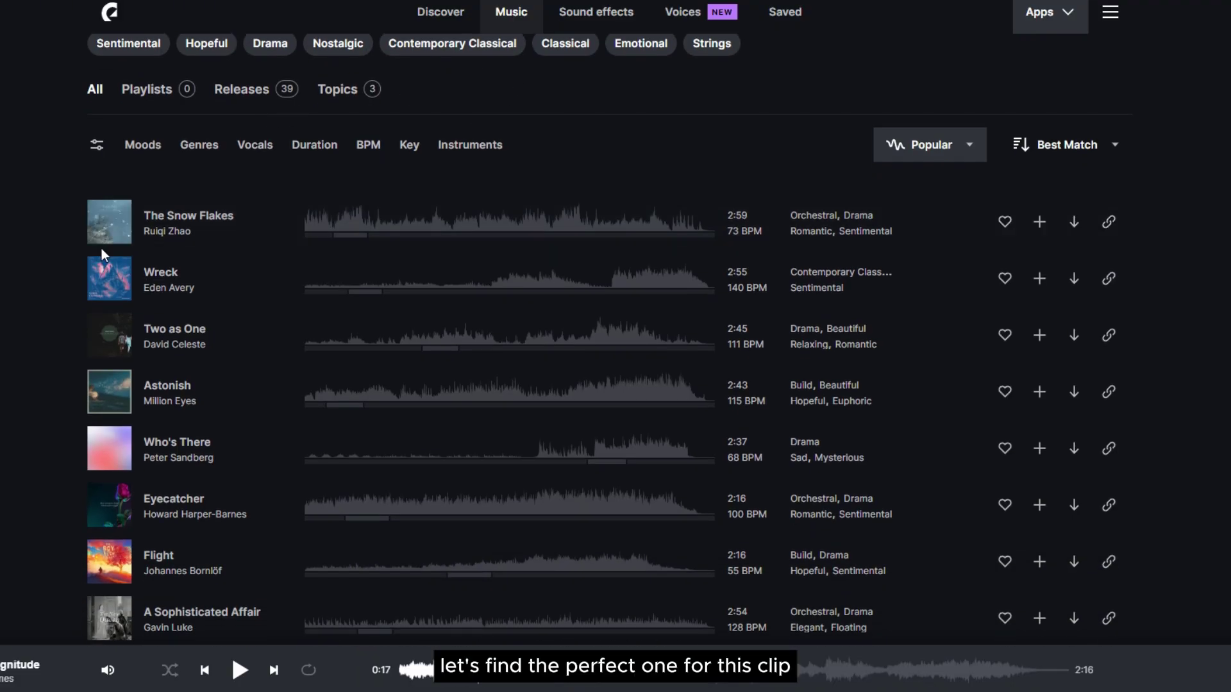
scroll(101, 154, down, 2)
scroll(101, 192, up, 3)
click(109, 222)
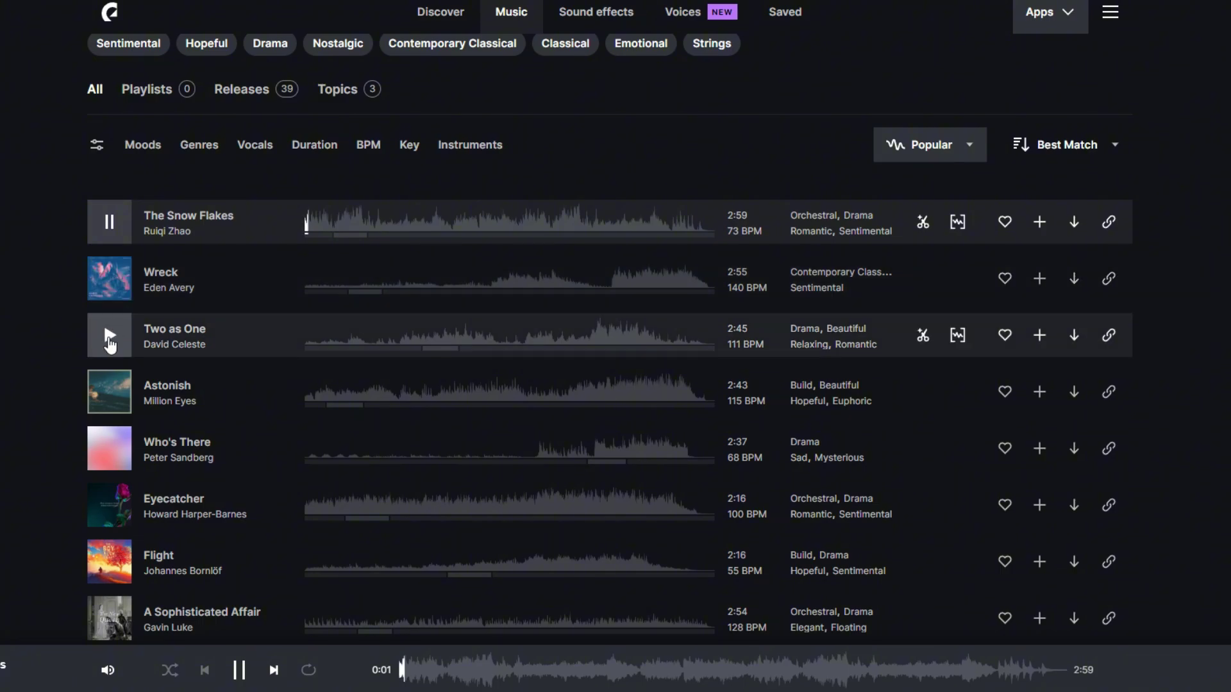
click(118, 288)
scroll(118, 320, down, 1)
click(118, 256)
scroll(118, 254, down, 1)
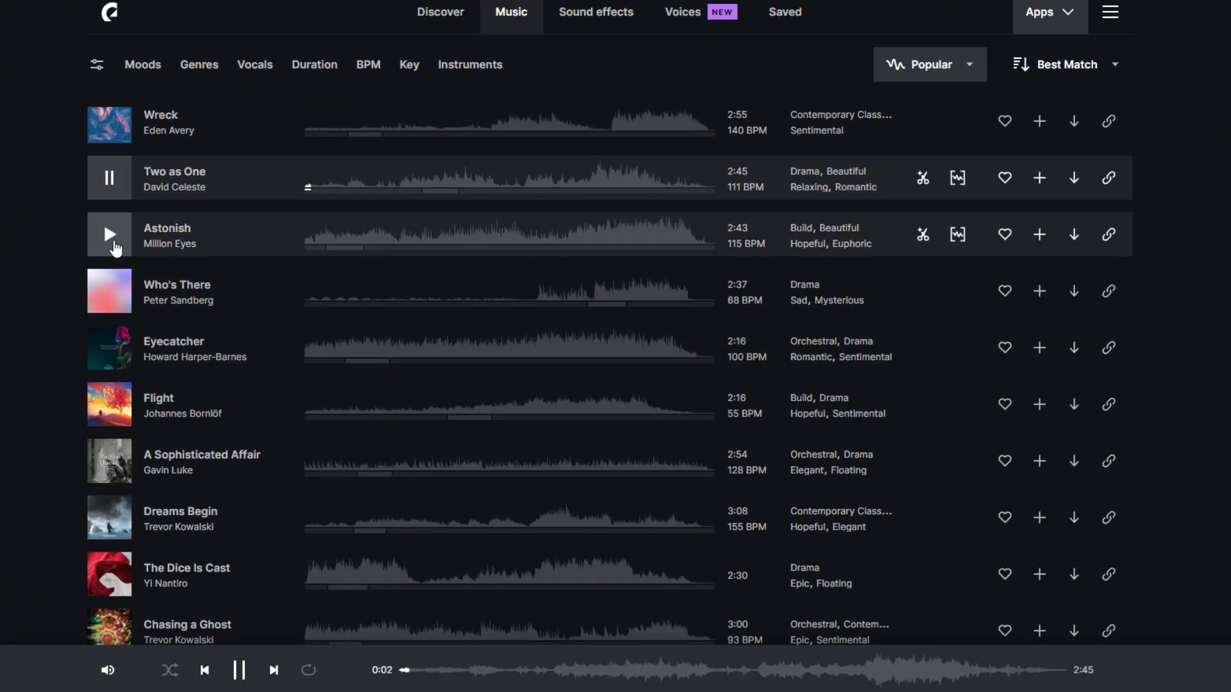
click(115, 248)
scroll(114, 248, down, 1)
click(115, 214)
scroll(115, 167, down, 2)
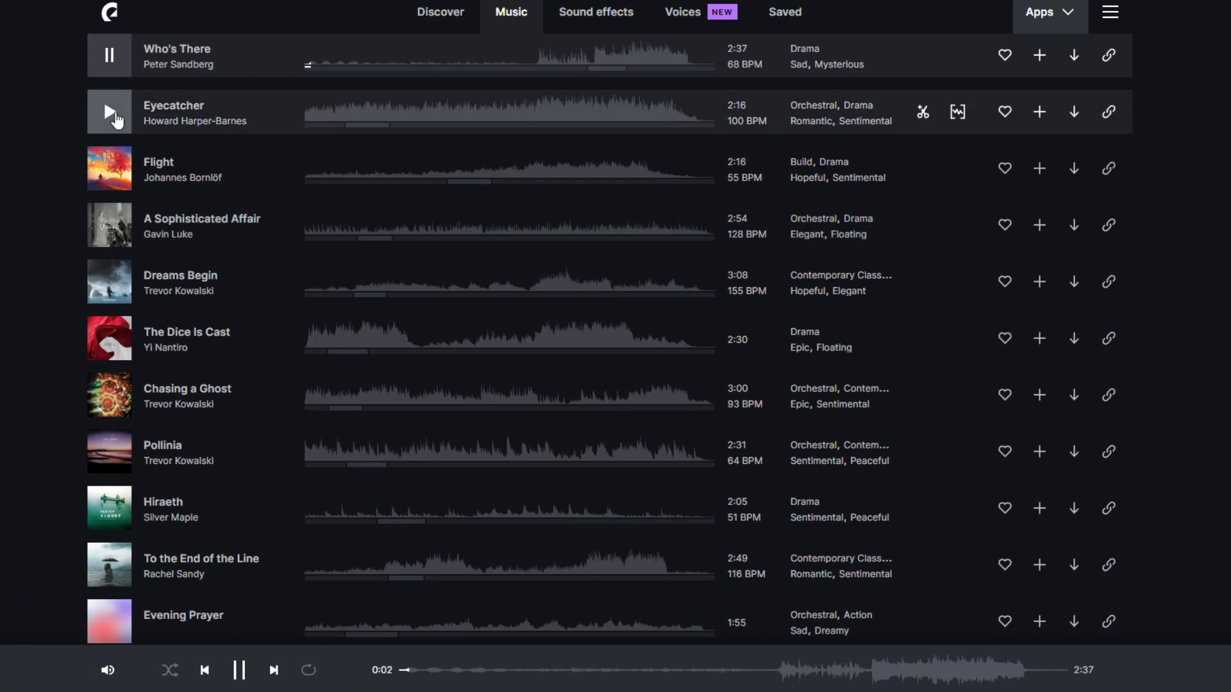
- Preview the tracks Eyecatcher, Flight, A Sophisticated Affair, Dreams Begin and The Dice Is Cast
click(110, 113)
scroll(114, 154, down, 1)
scroll(114, 186, up, 1)
click(109, 168)
click(110, 226)
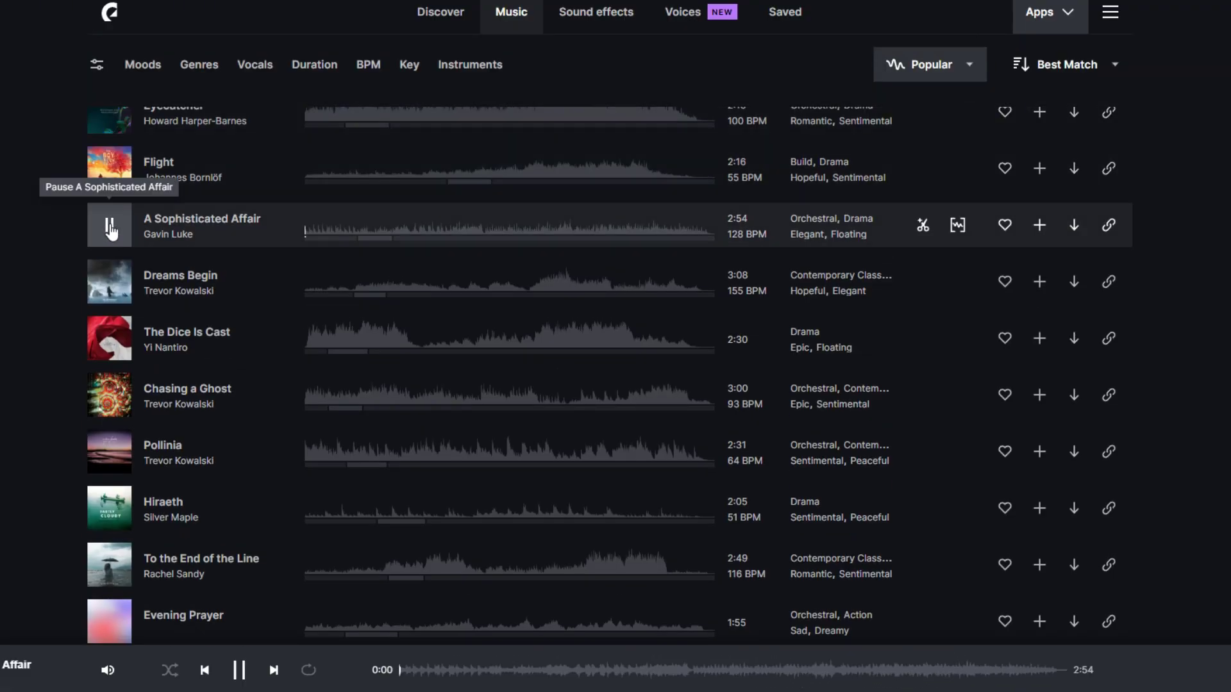
scroll(109, 218, down, 1)
click(109, 201)
click(110, 263)
scroll(111, 263, down, 1)
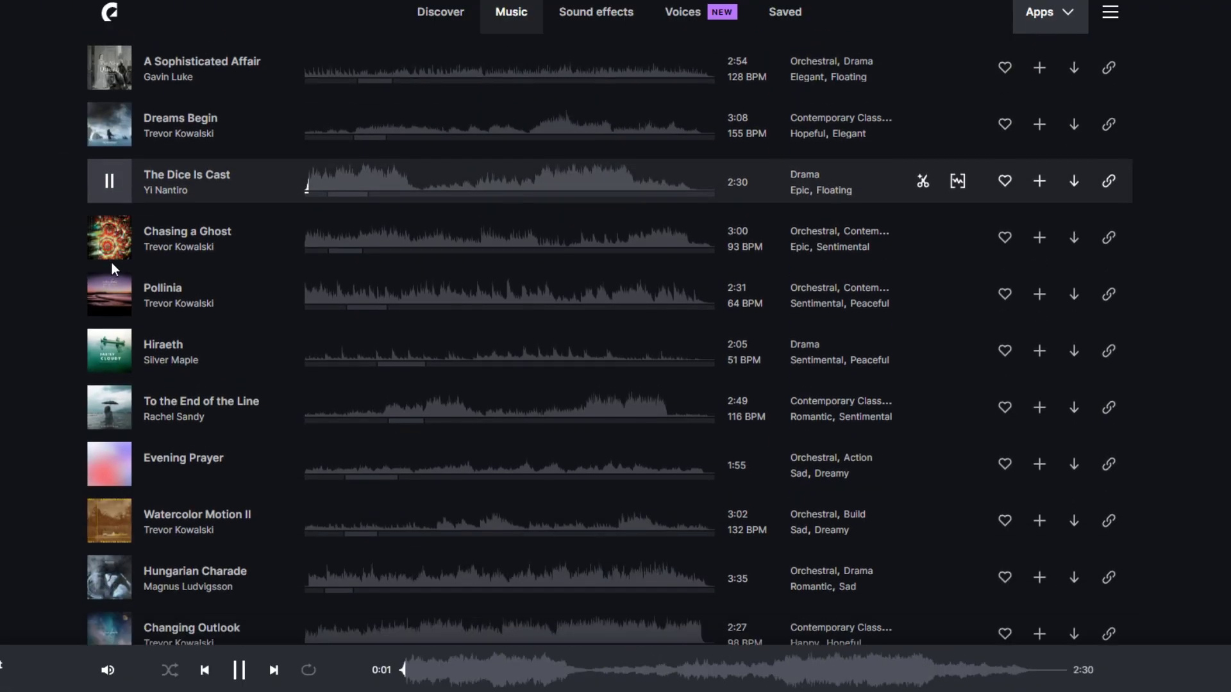
- Preview the tracks Chasing a Ghost, Pollinia, Hiraeth, Faded Photos and Shadow of a Magnitude
click(112, 247)
scroll(114, 237, down, 1)
click(113, 230)
scroll(110, 206, down, 1)
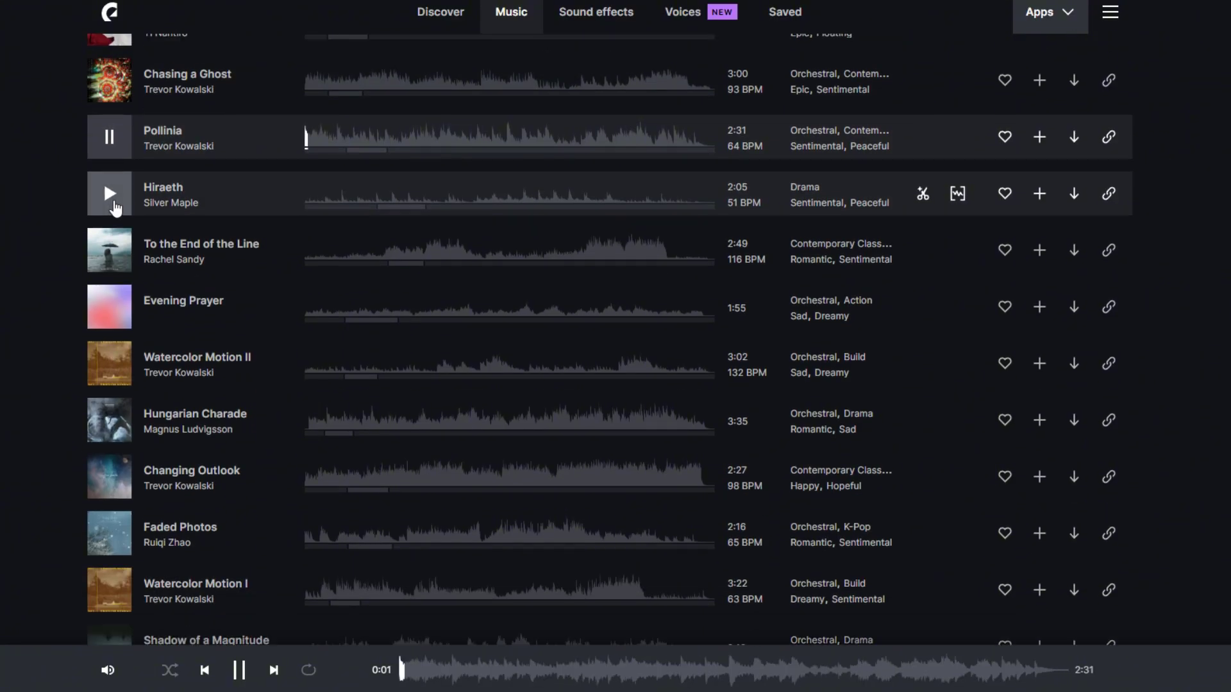
click(110, 192)
scroll(109, 269, down, 2)
click(112, 390)
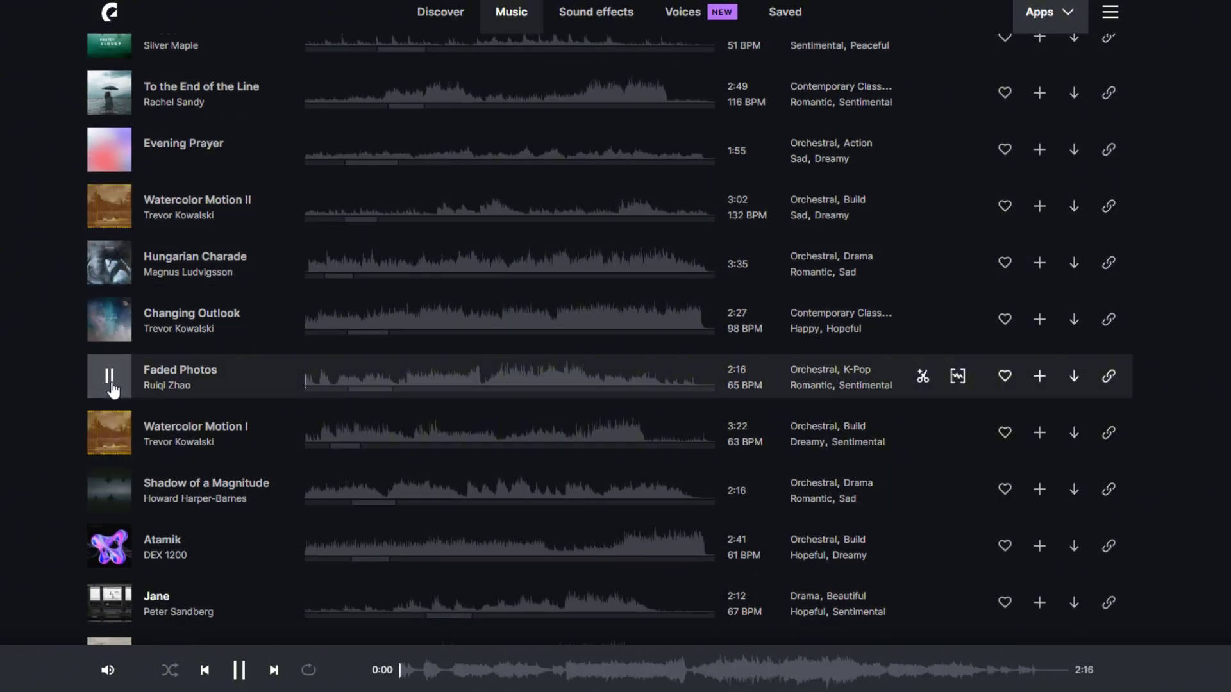
scroll(113, 384, down, 1)
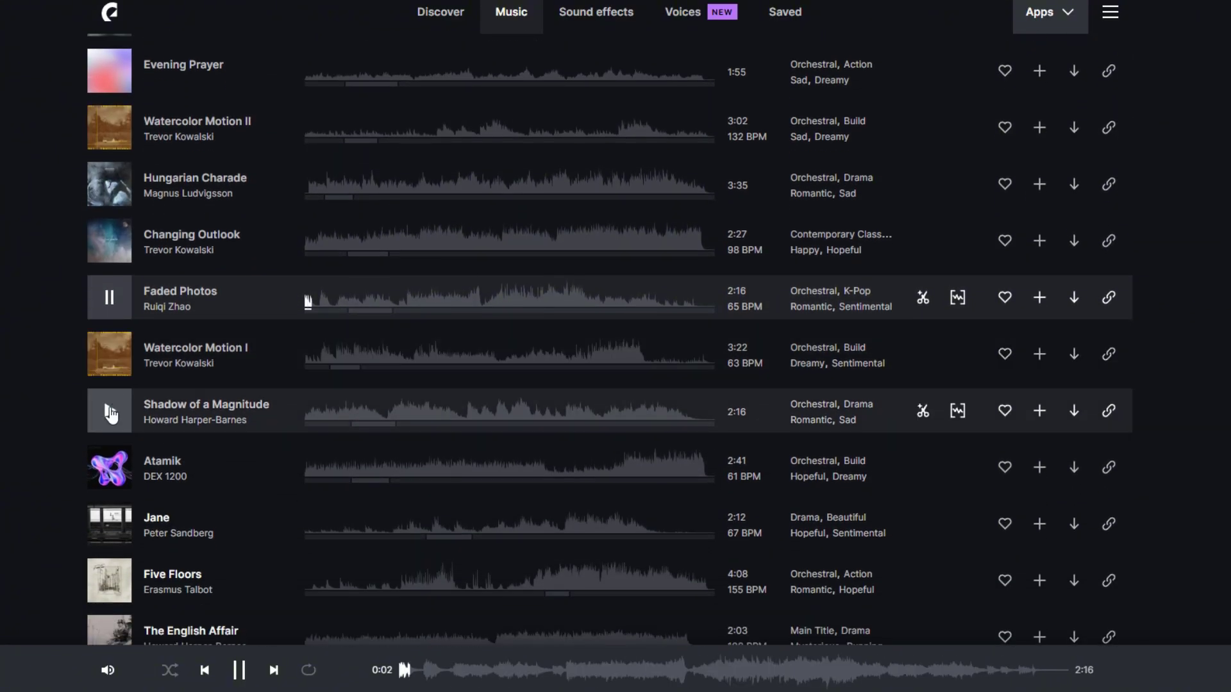
click(111, 410)
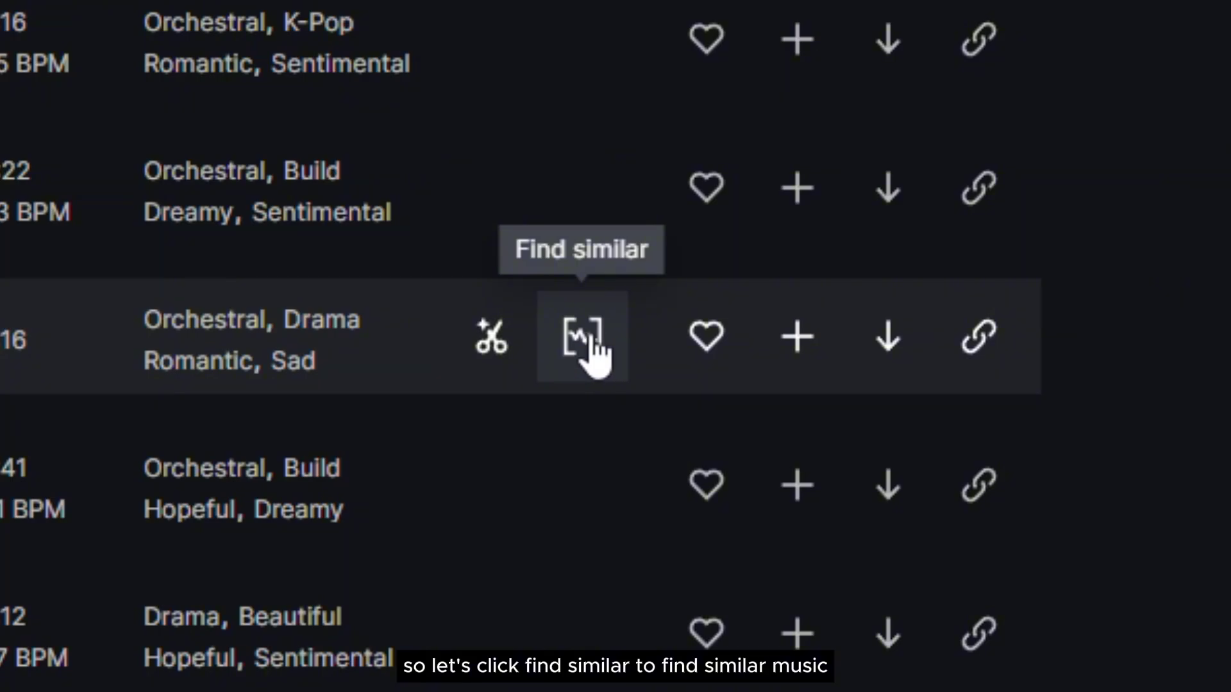
- Find music similar to Shadow of a Magnitude and preview The Sweetest, Legato, Currents and At the End of Nothing
click(589, 341)
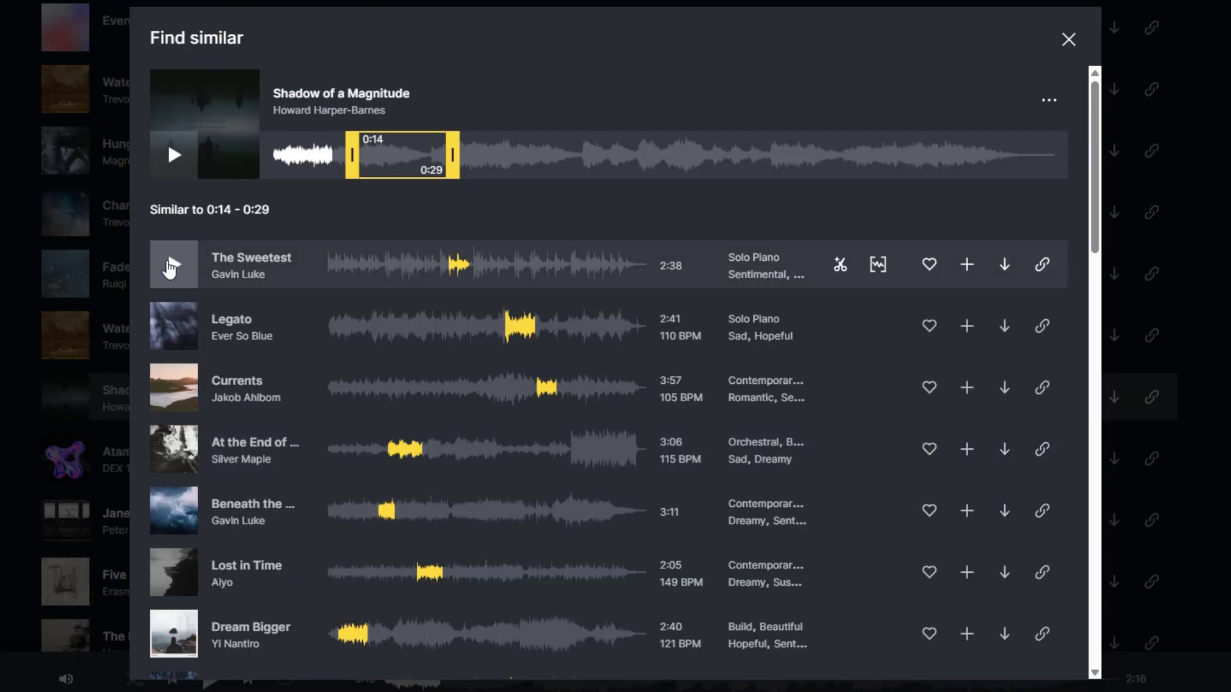
click(173, 265)
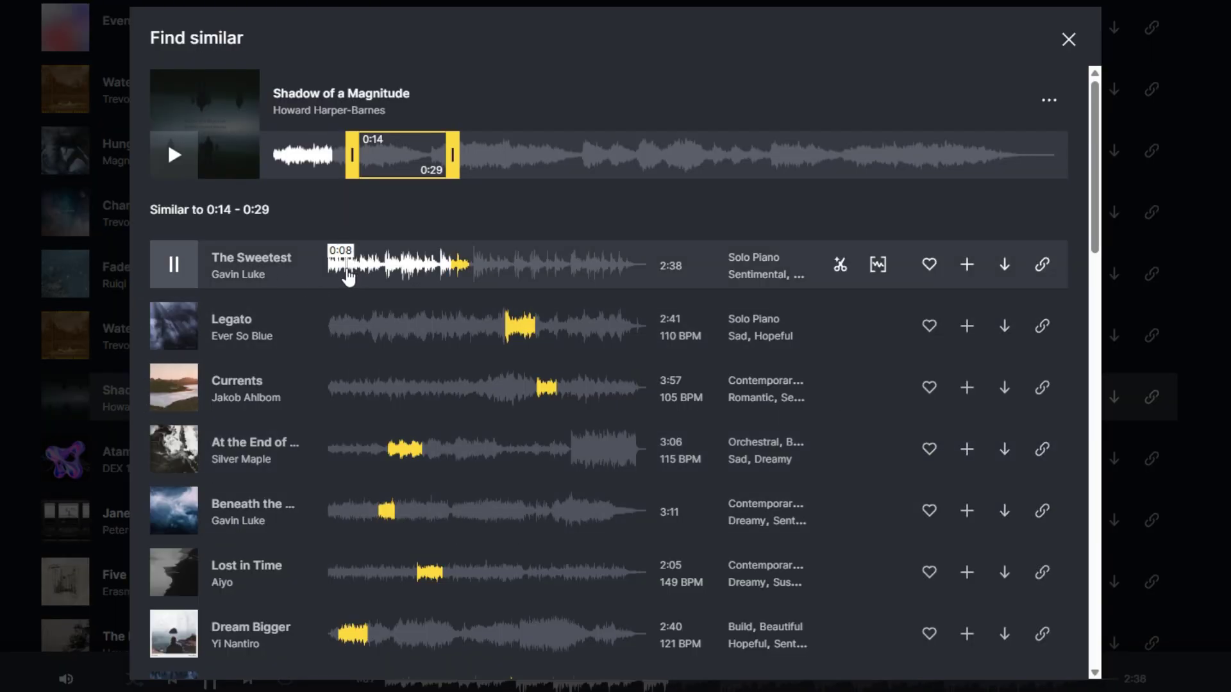
click(174, 327)
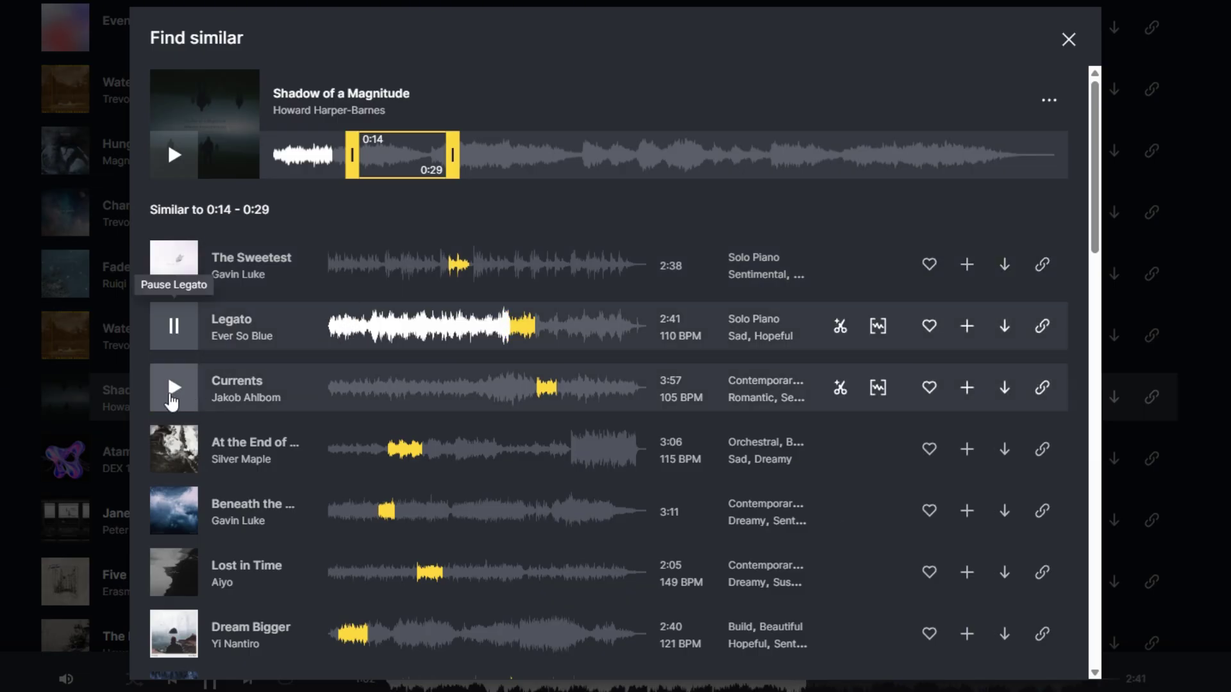
click(172, 400)
scroll(173, 385, down, 1)
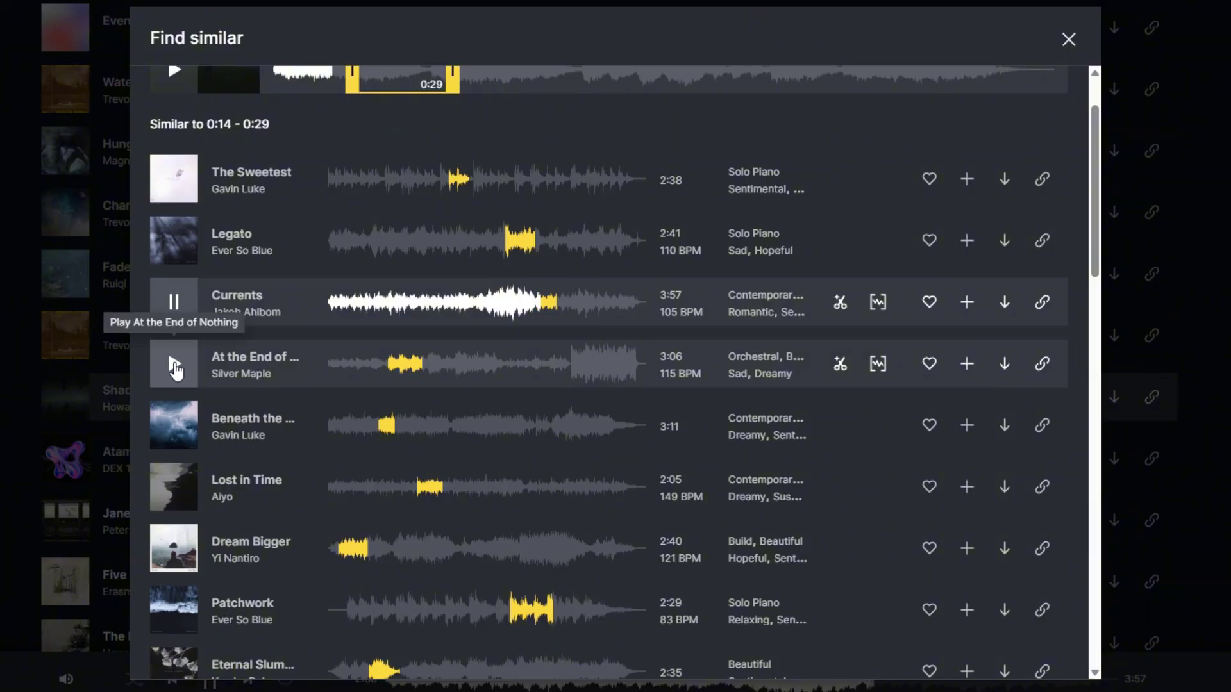
click(173, 365)
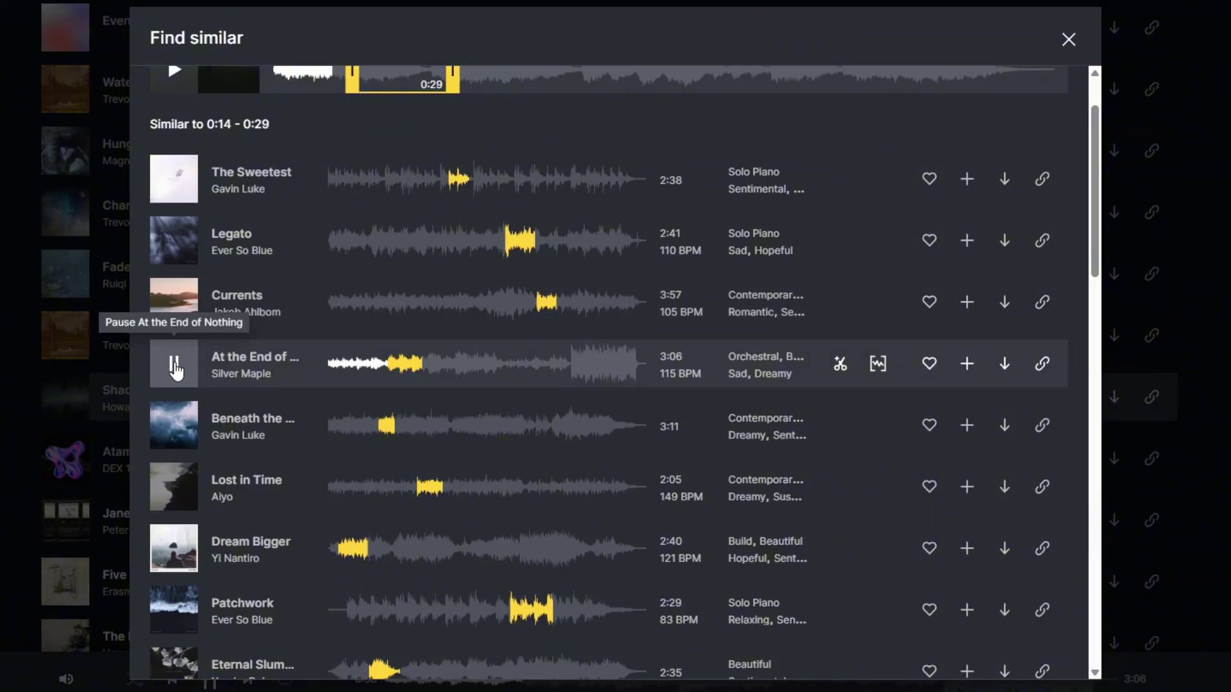
click(332, 367)
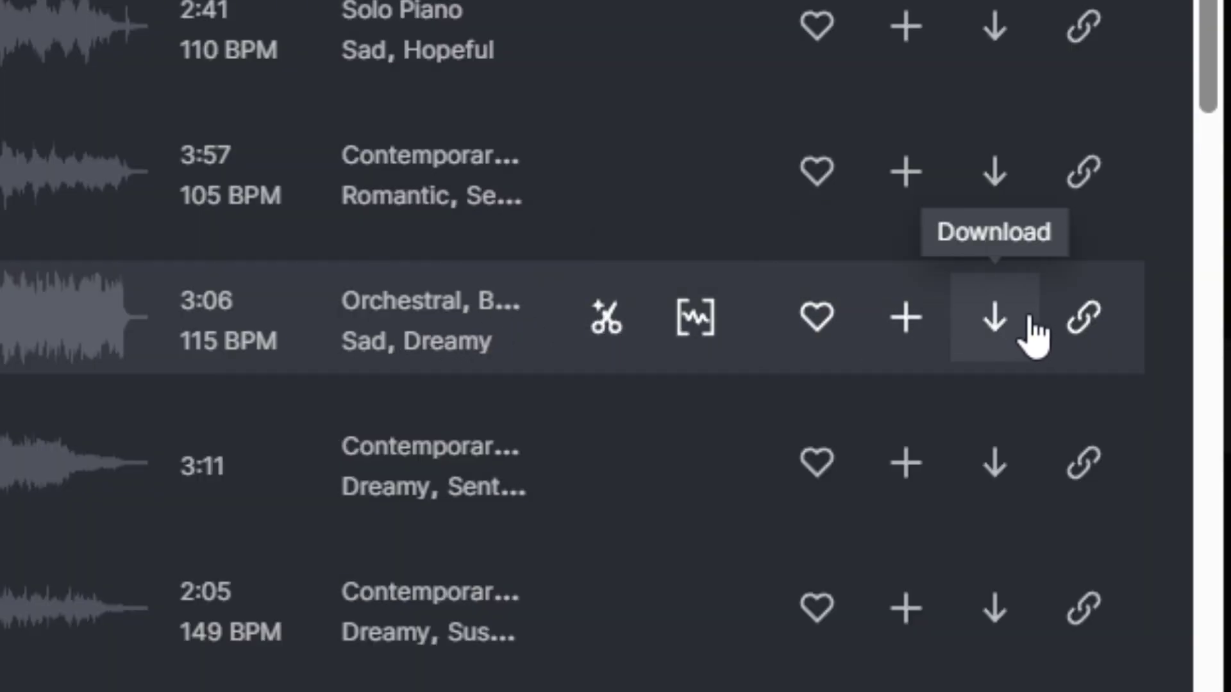
- Download the track At the End of Nothing as All stems (.zip) in MP3 format
click(1006, 315)
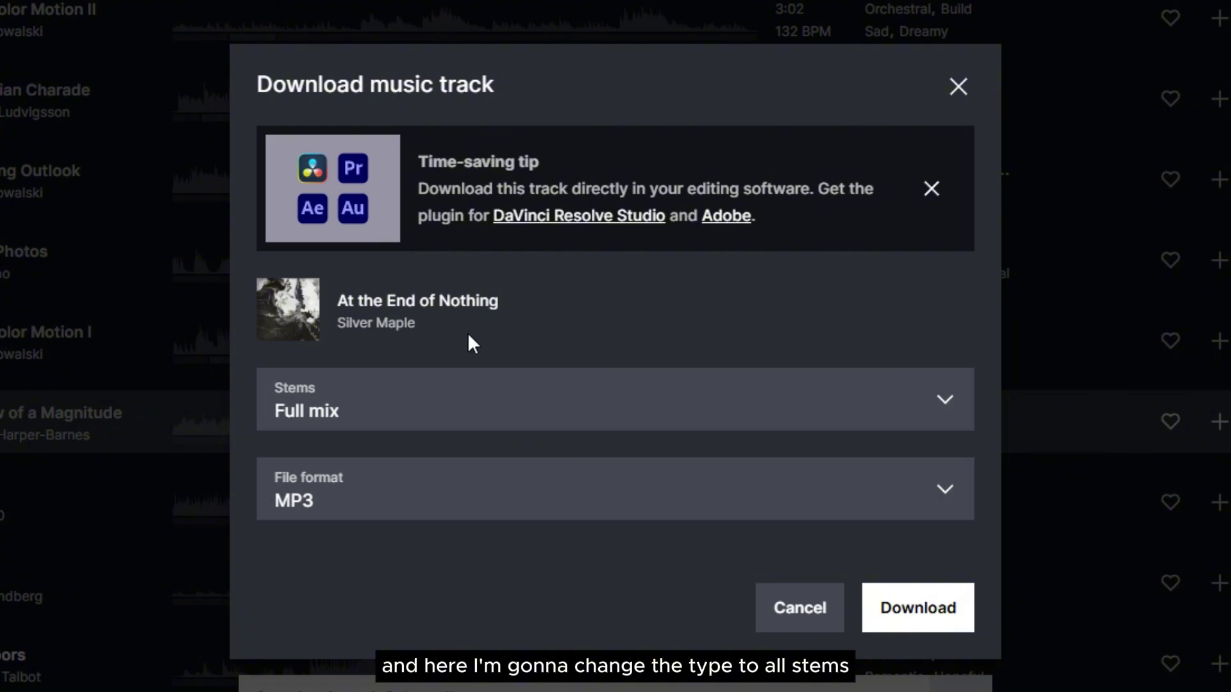
click(542, 405)
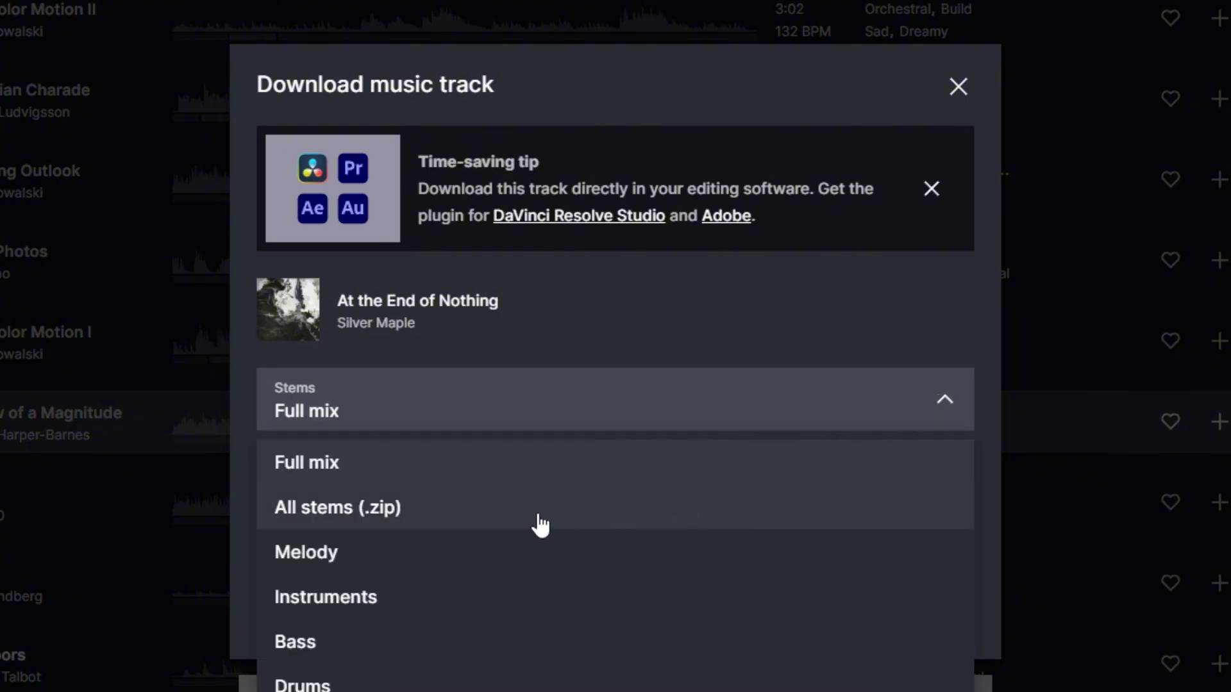
click(541, 525)
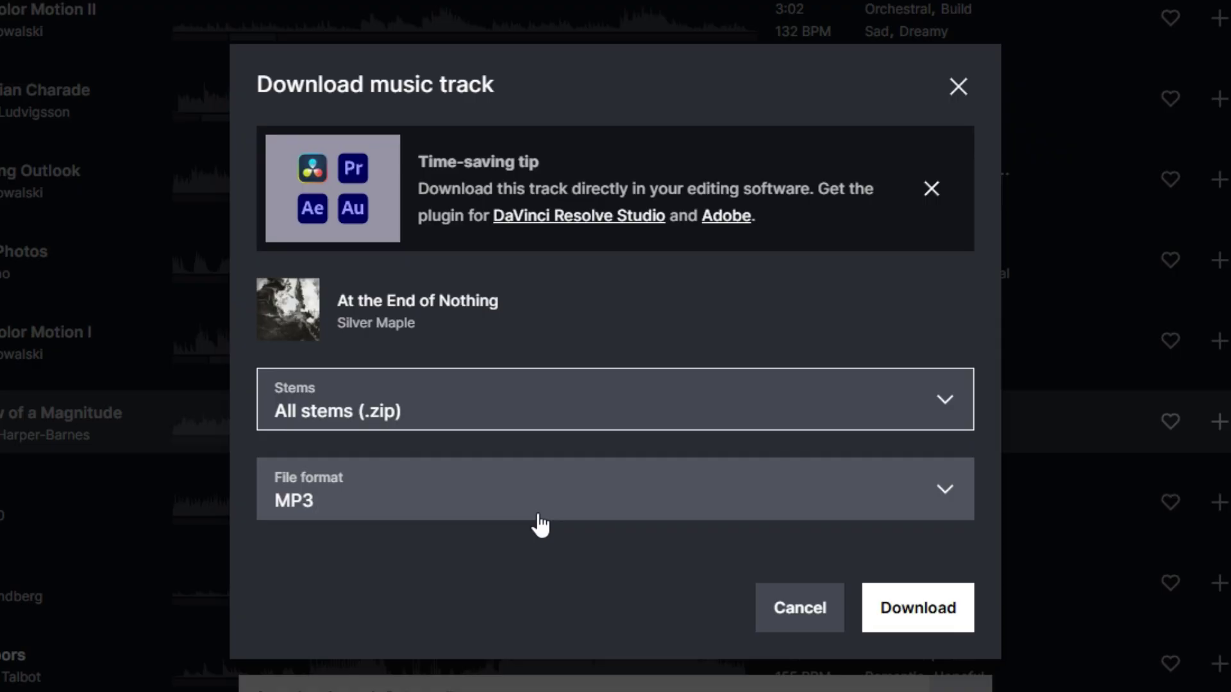
click(929, 616)
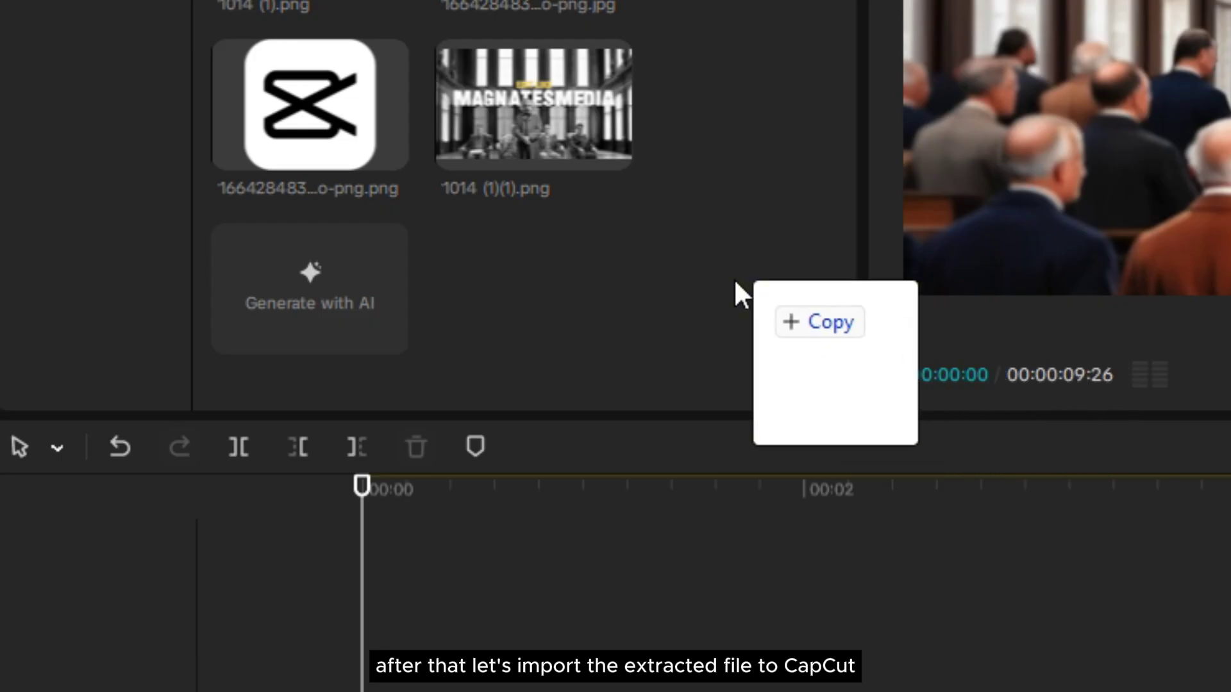
- Import the downloaded stems folder into CapCut and place its STEMS MELODY file at the timeline start, below the voice-over track
drag(736, 295, 564, 247)
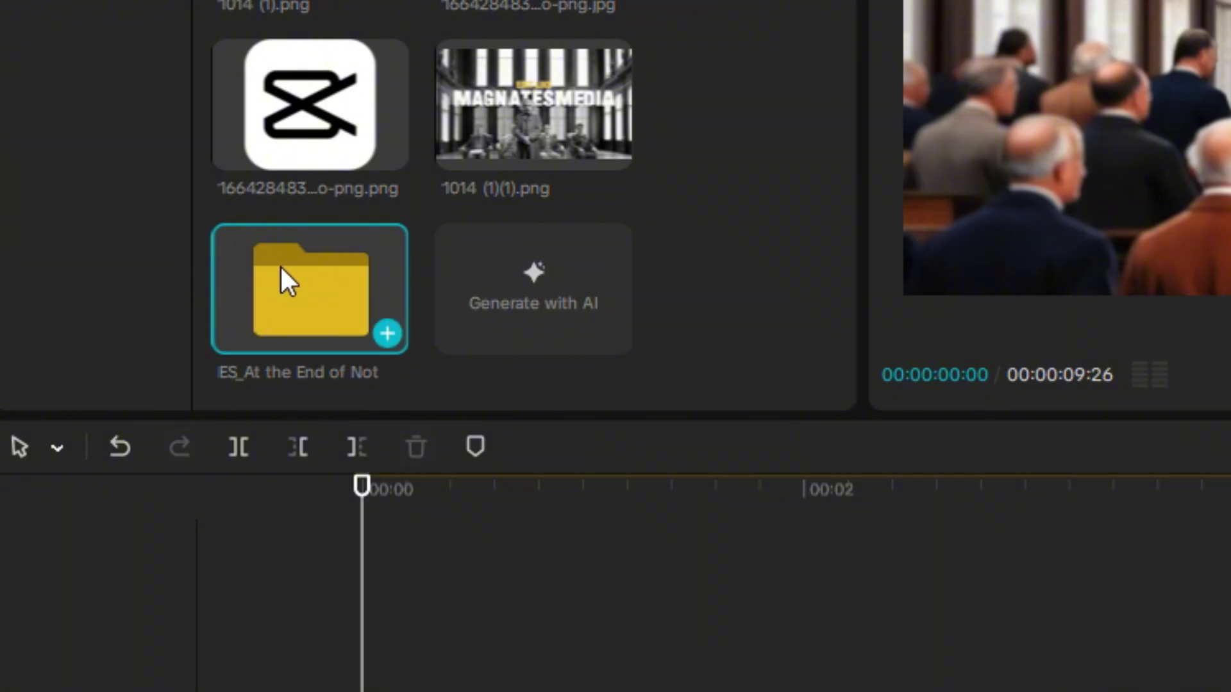
double_click(286, 282)
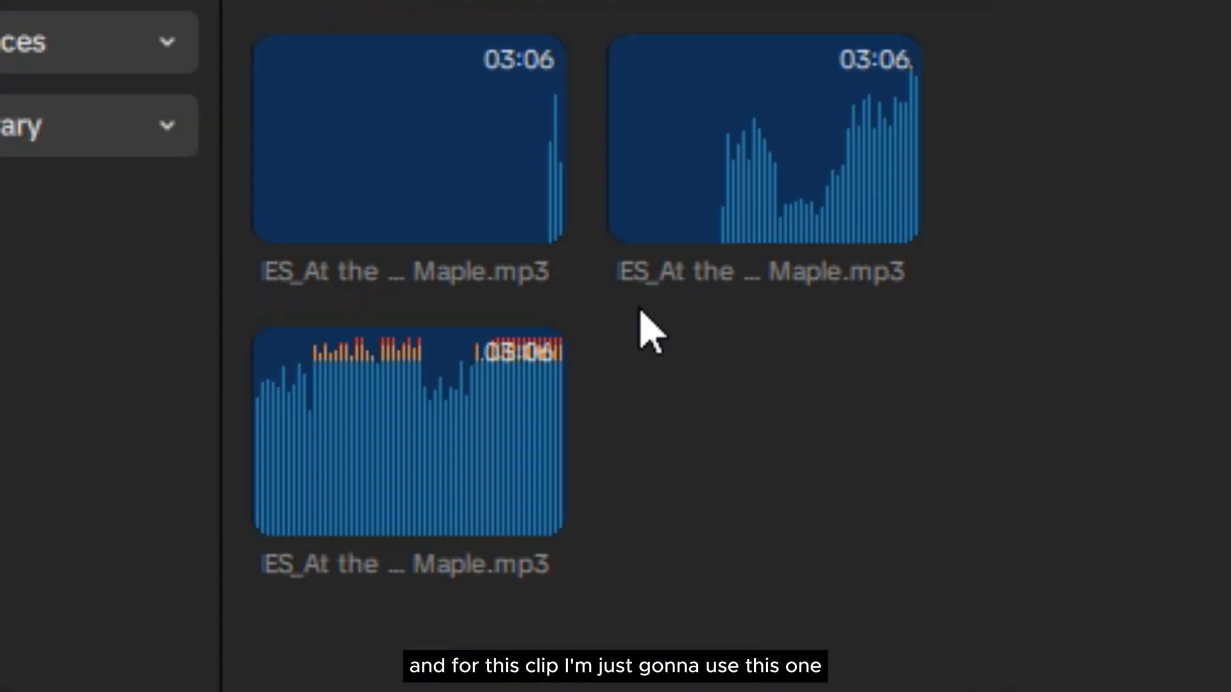
drag(317, 542, 509, 691)
drag(638, 689, 316, 596)
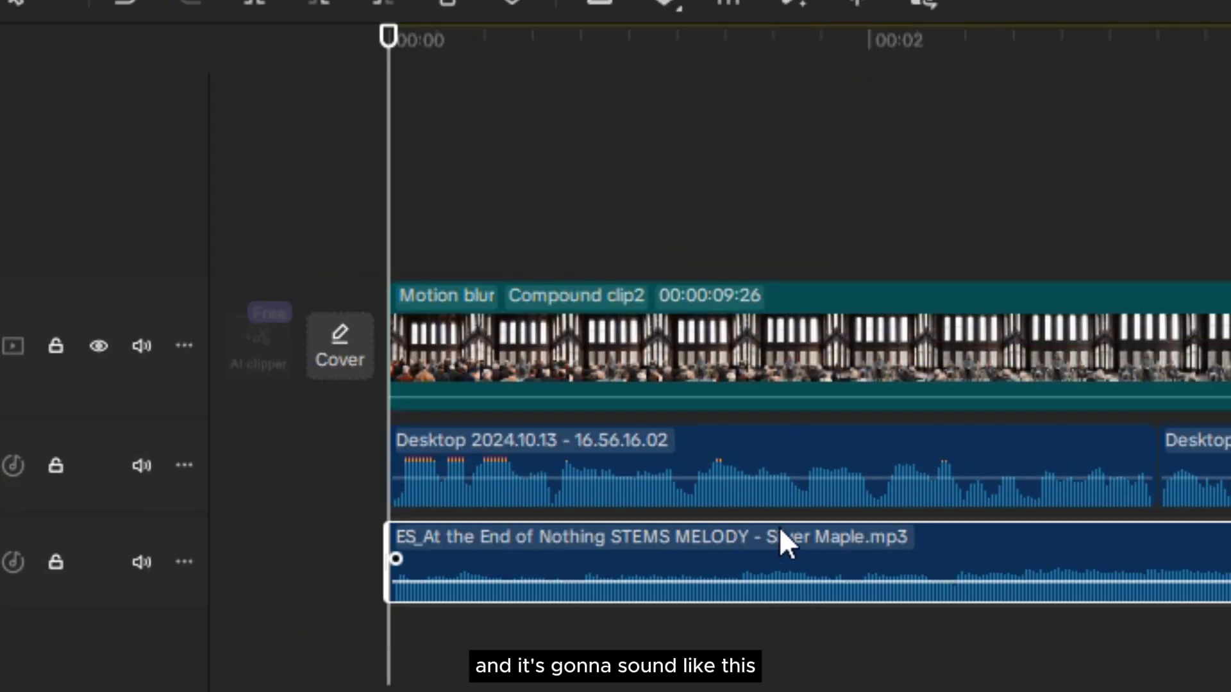
- Play the sequence to hear the clip with the melody music, then stop playback near its end
key(space)
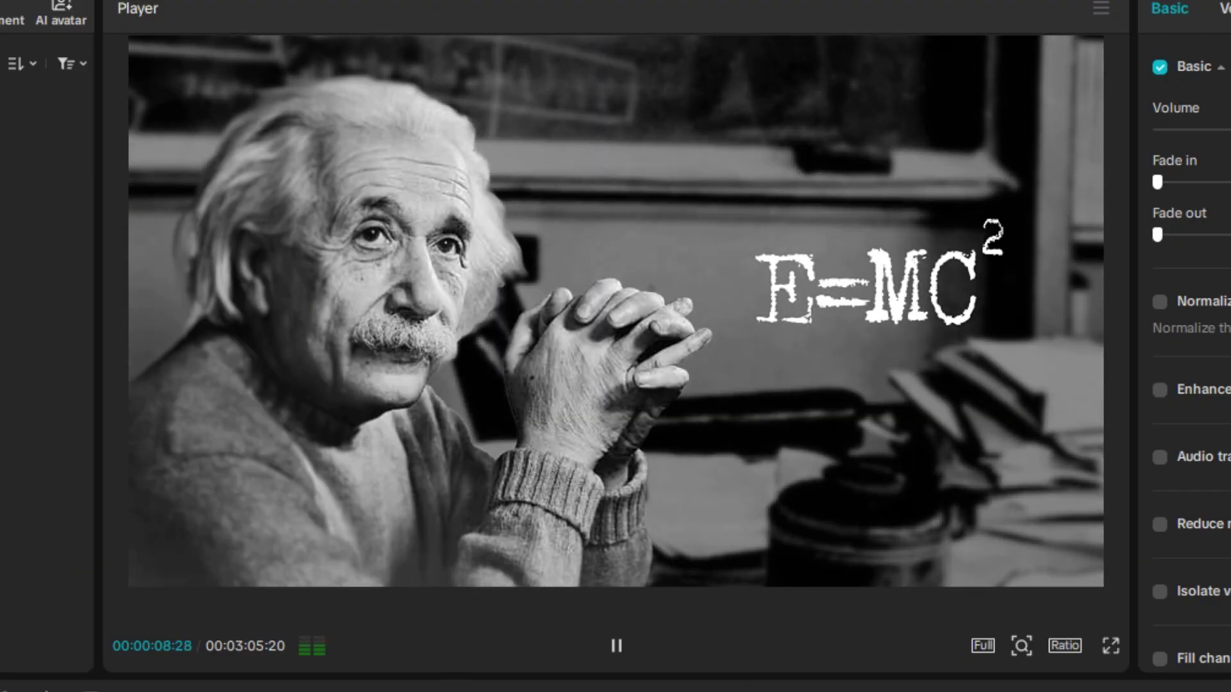
key(space)
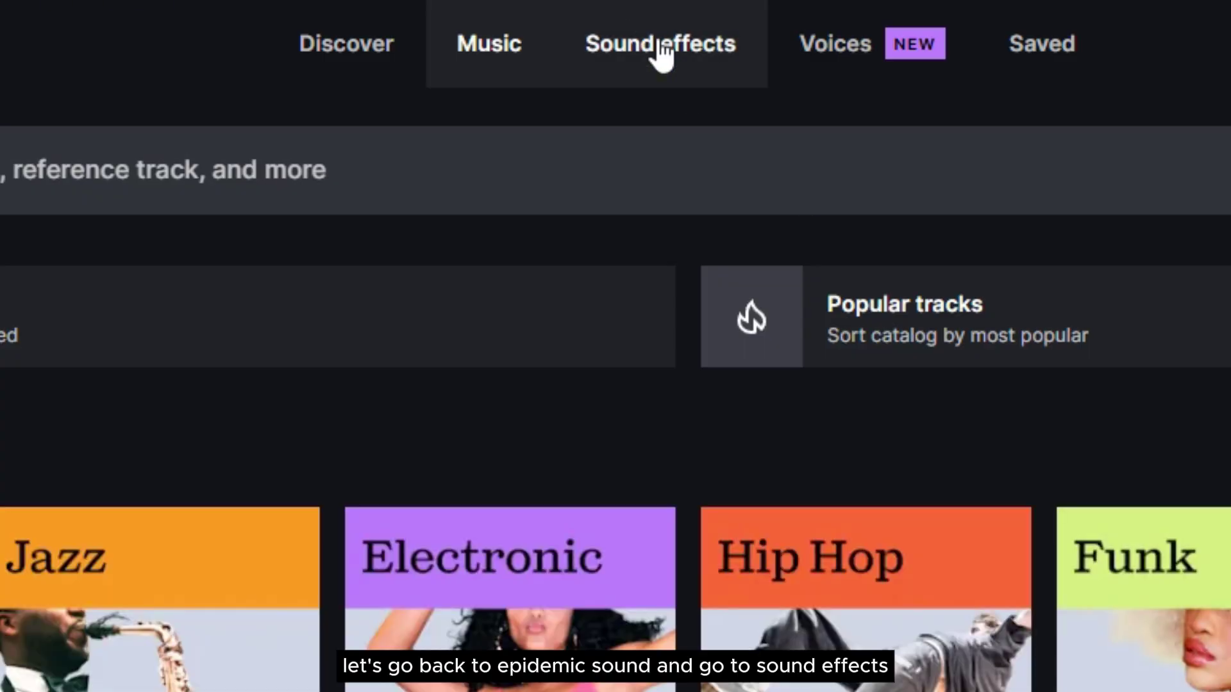
- Switch to Epidemic Sound and search its sound effects for whoosh
click(658, 67)
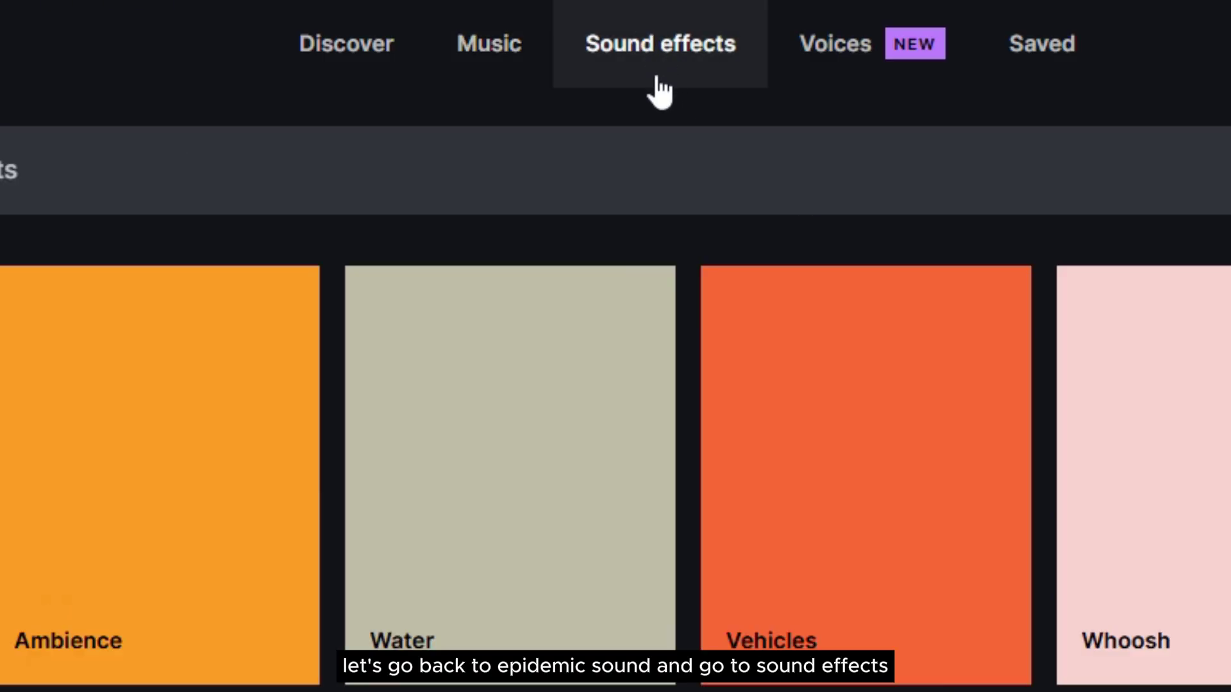
click(47, 187)
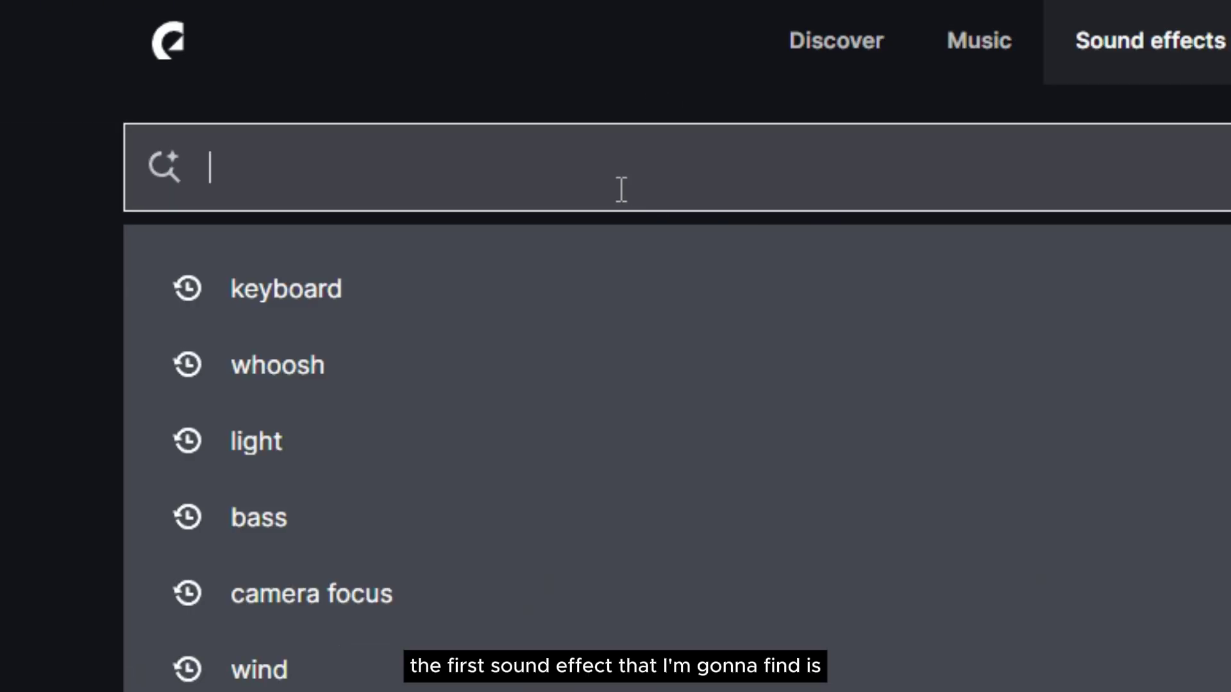
text(whoosh)
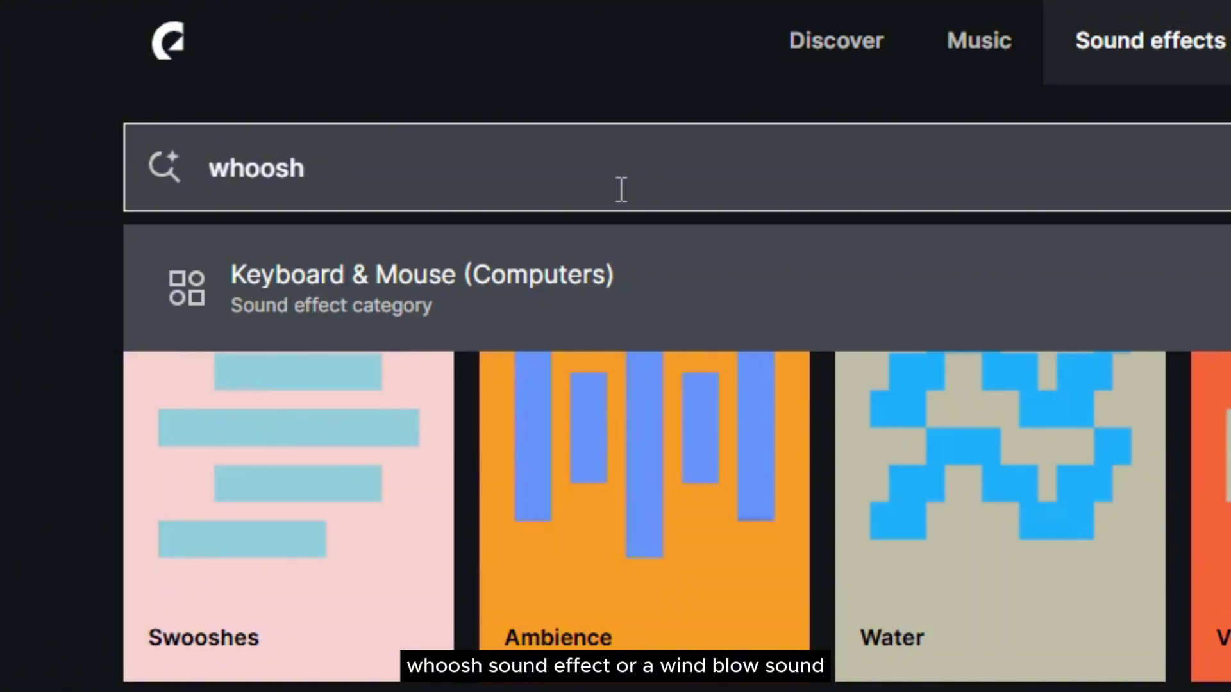
key(Return)
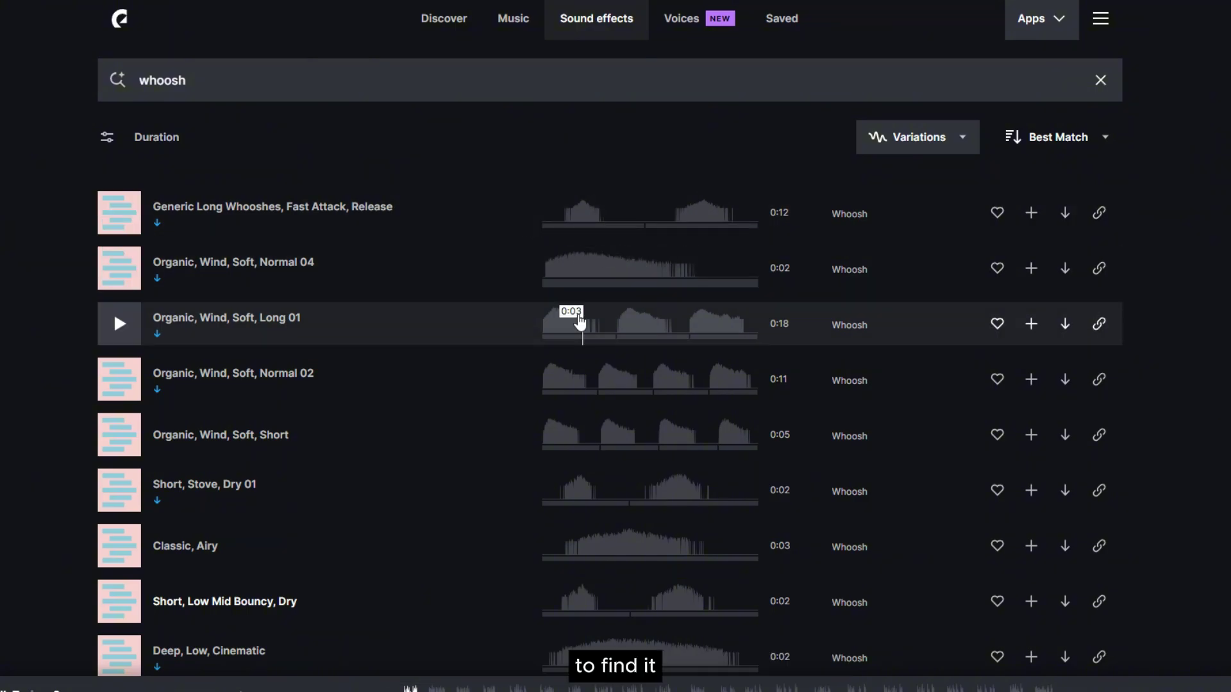
- Find the Deep, Low, Cinematic whoosh in the results, preview it and download it
scroll(580, 325, down, 4)
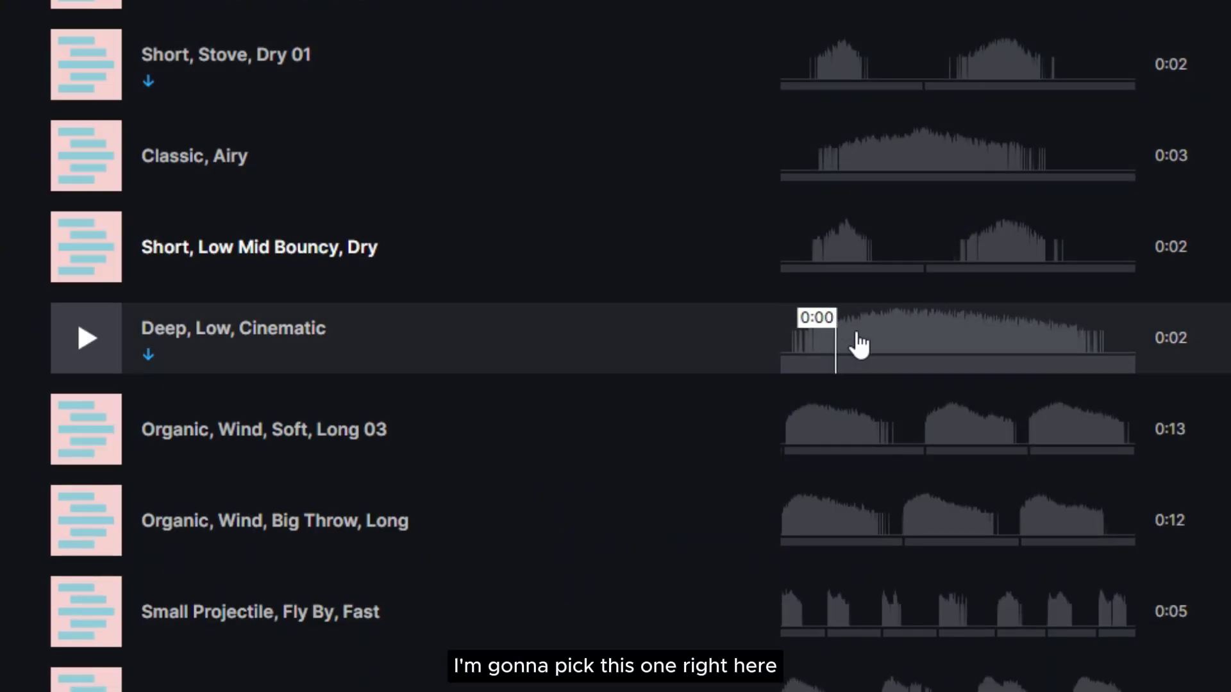
click(1089, 346)
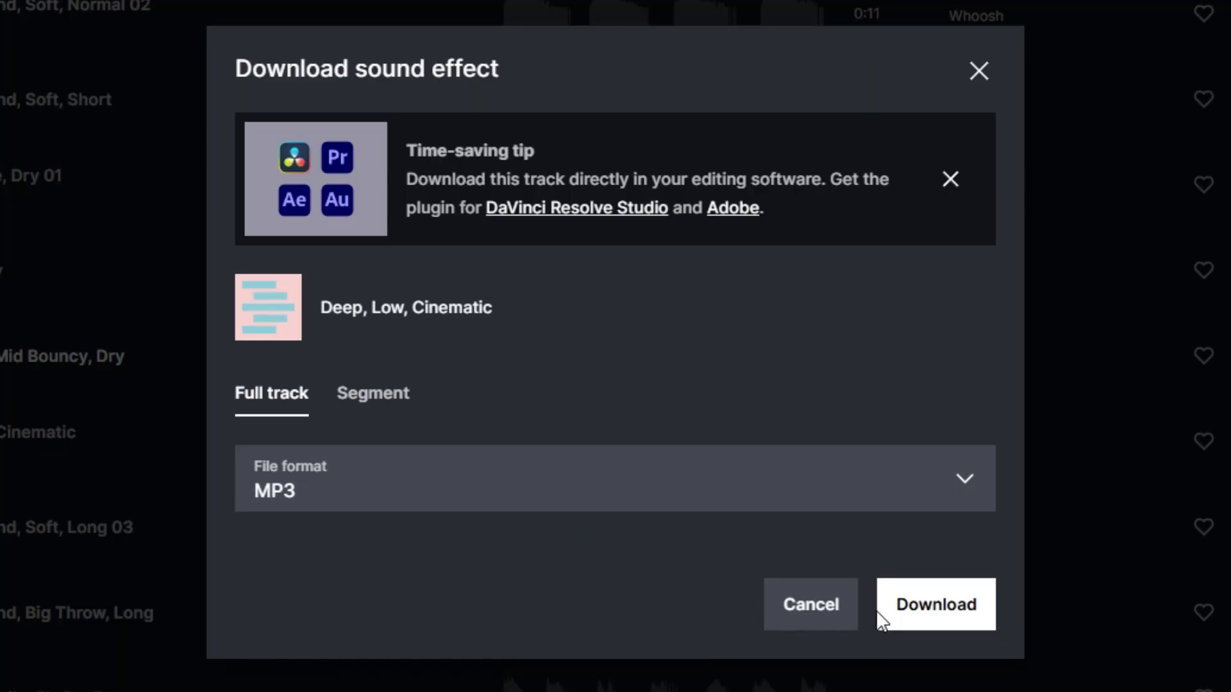
click(881, 609)
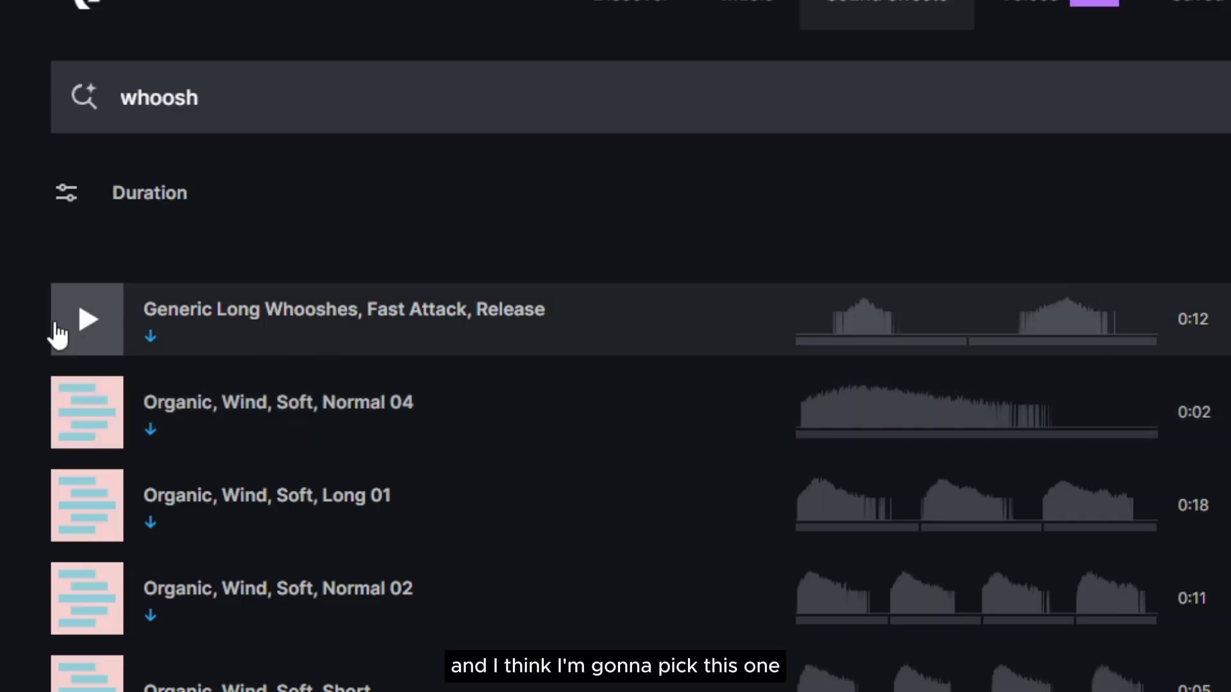
- Preview both sounds of Generic Long Whooshes, Fast Attack, Release and download the full track as MP3
click(89, 320)
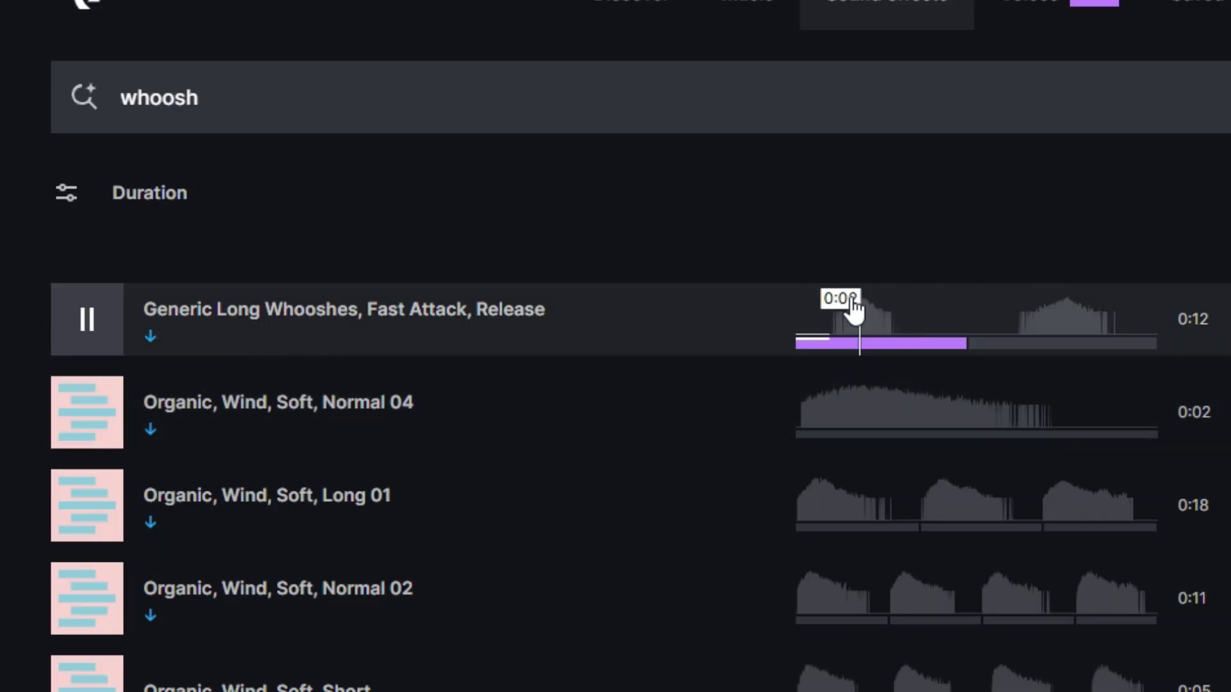
click(1024, 337)
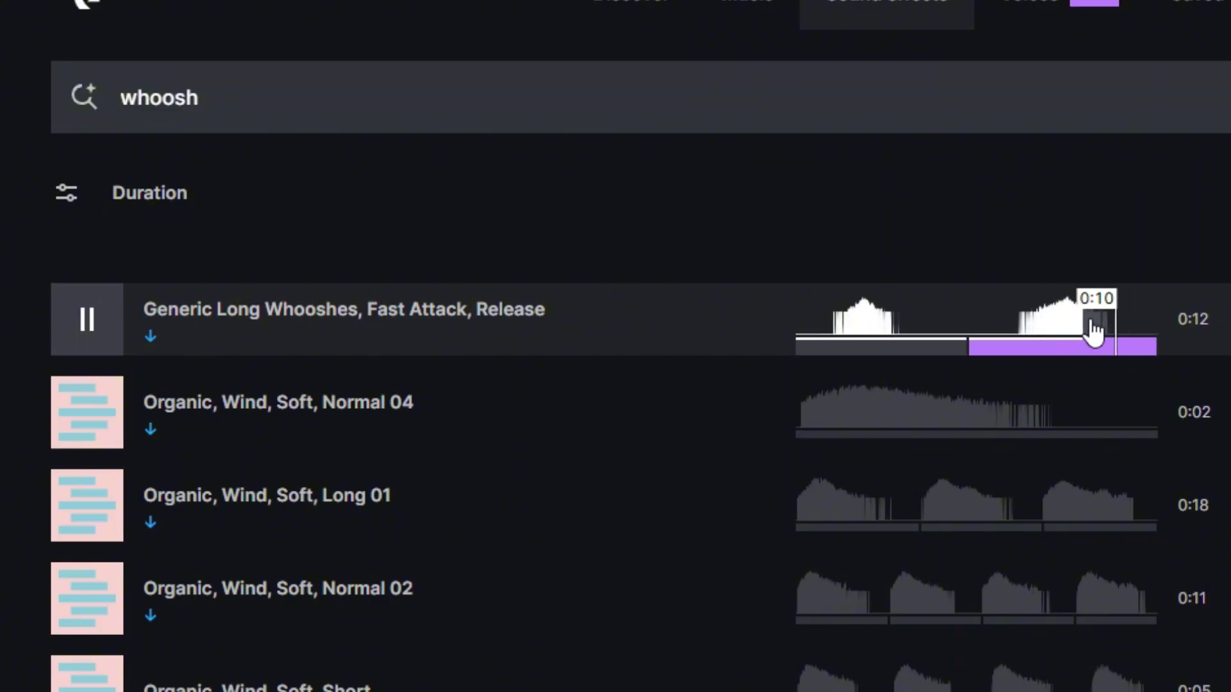
click(76, 332)
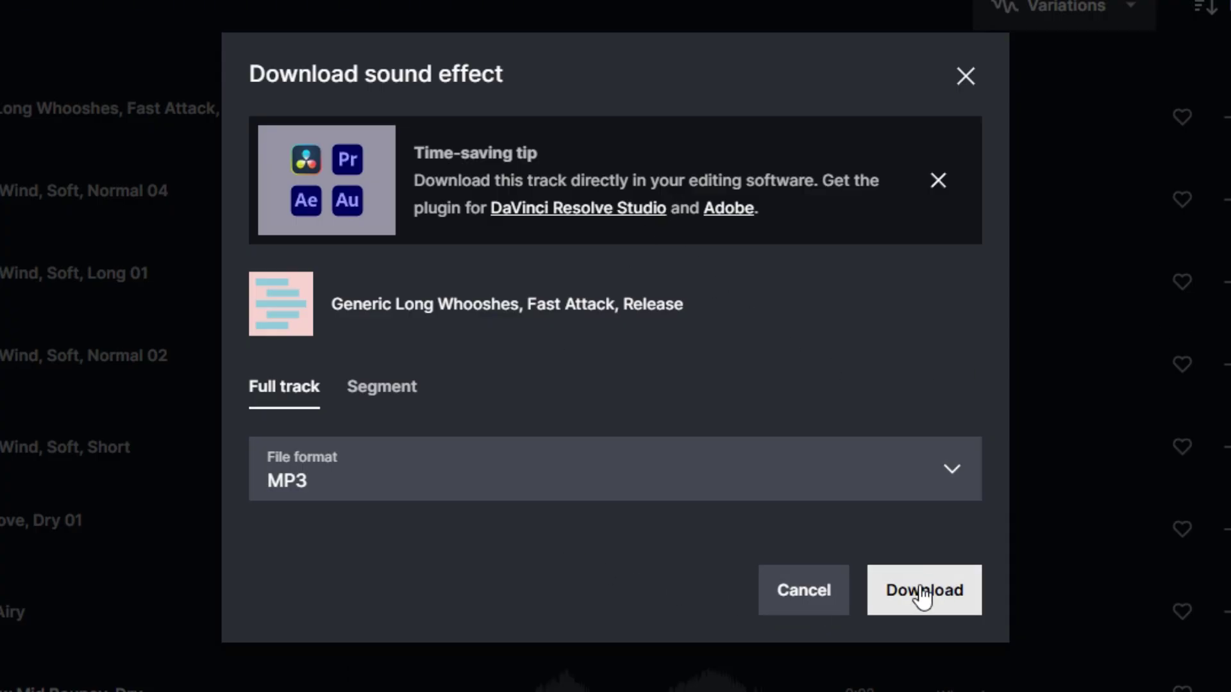
click(921, 593)
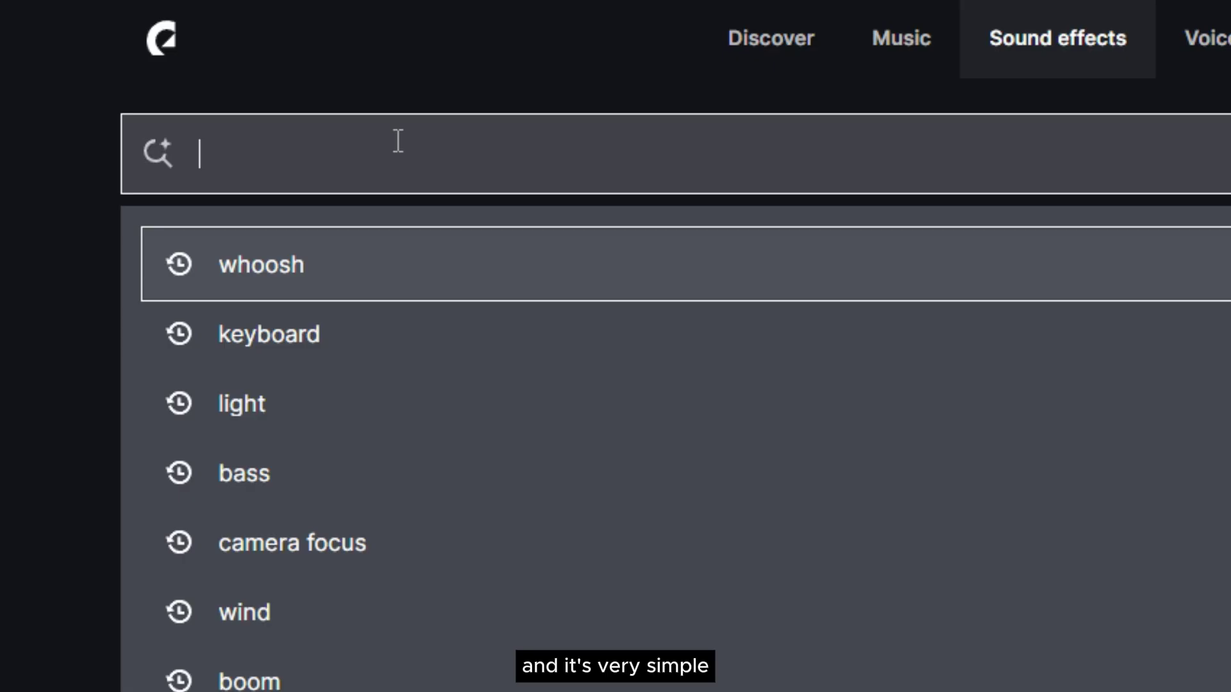
- Search the sound effects for keyboard, then preview Keyboard, Dell, Typing, Short Phrases and download its full track as MP3
text(keyboard)
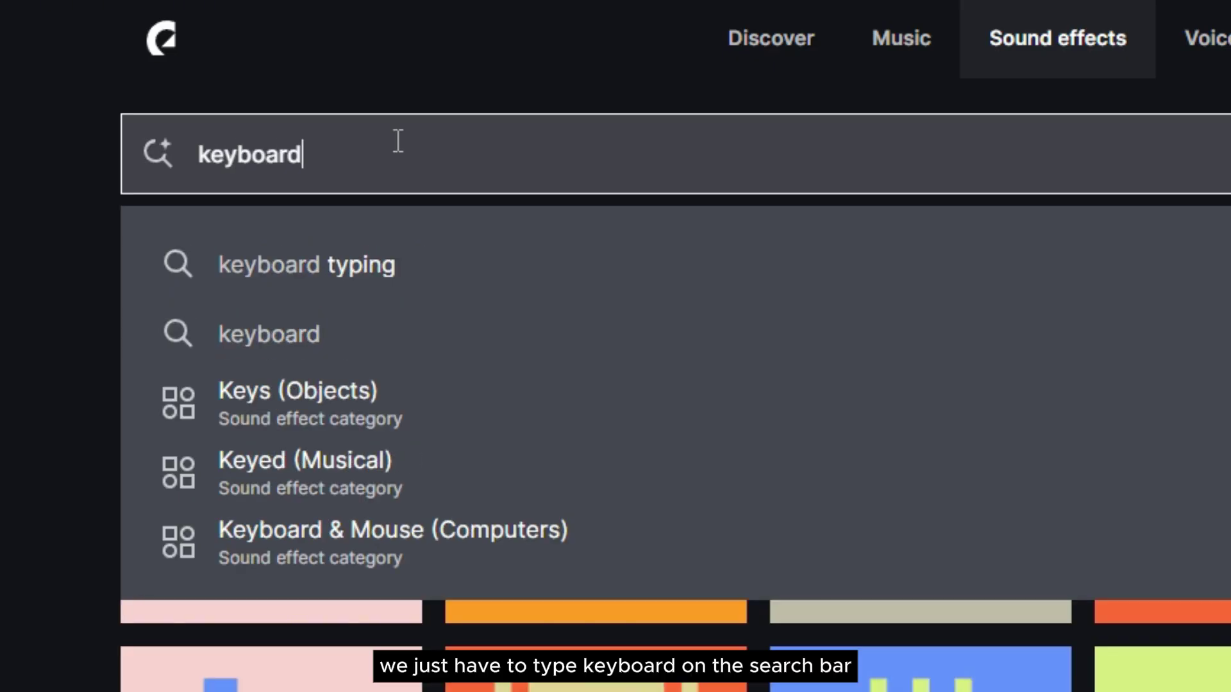
key(Return)
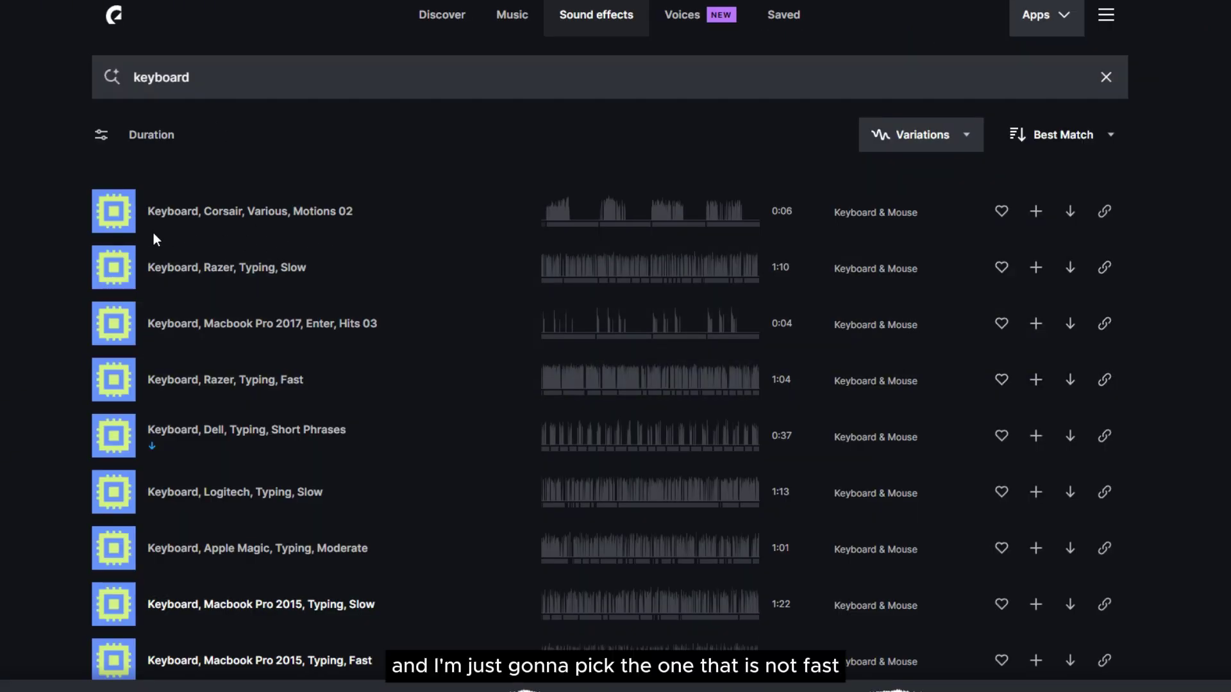
click(114, 212)
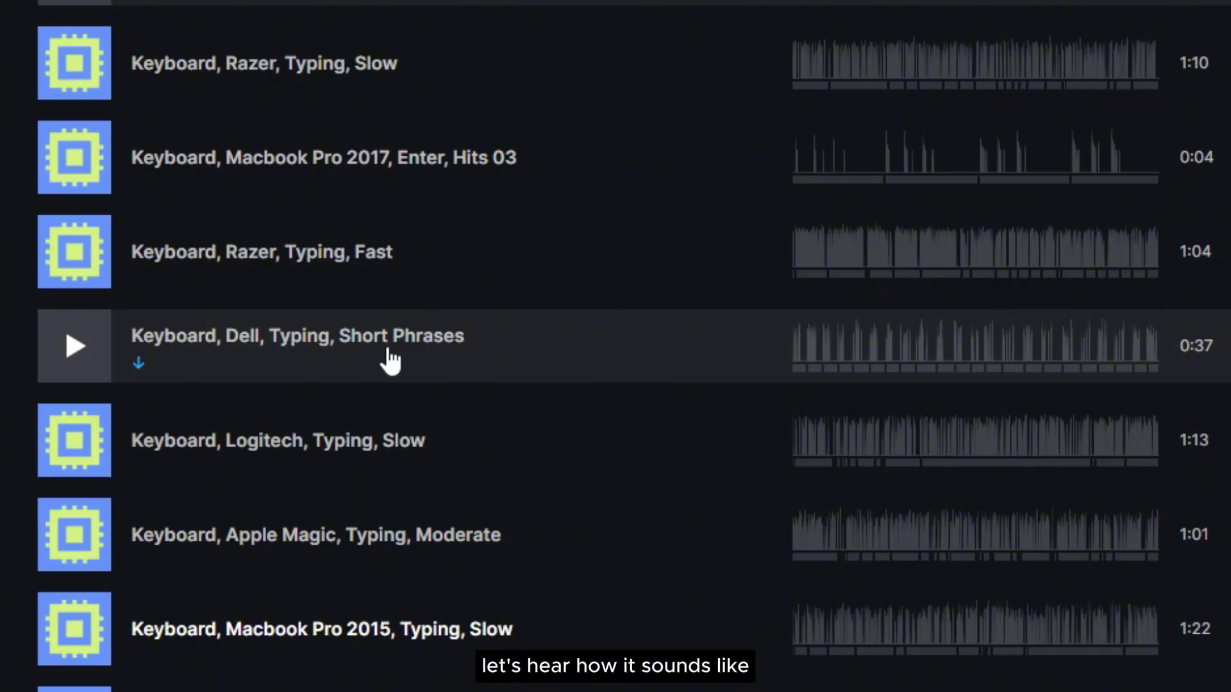
click(76, 349)
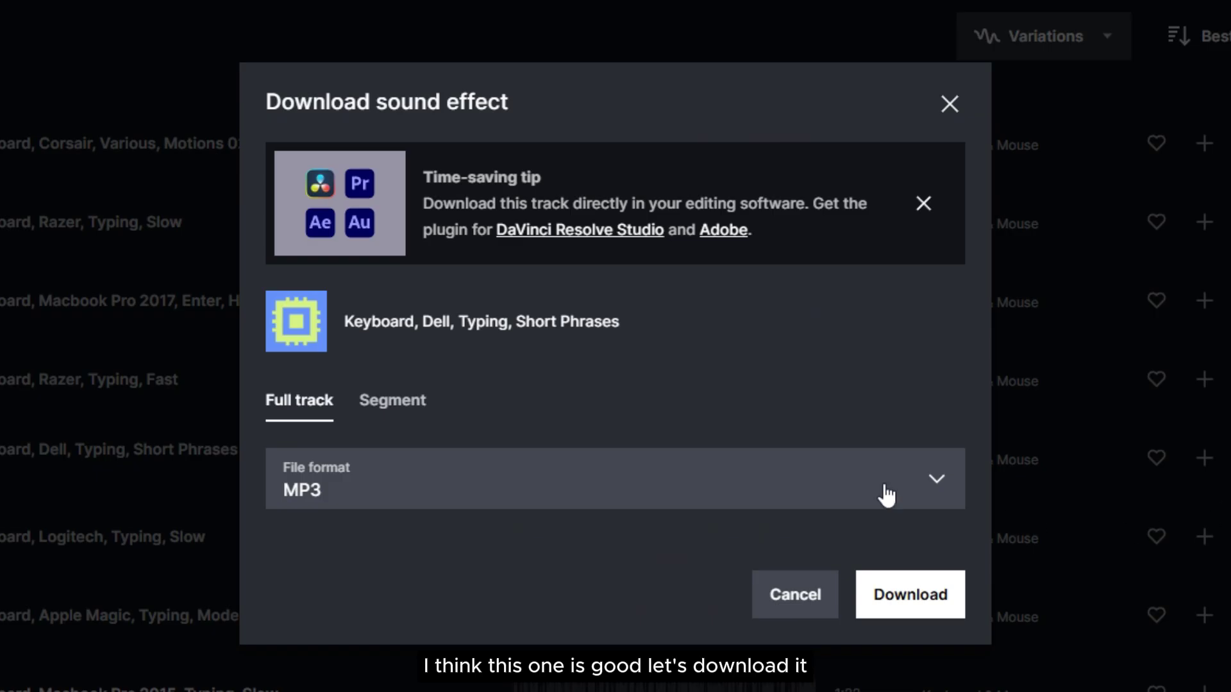
click(883, 580)
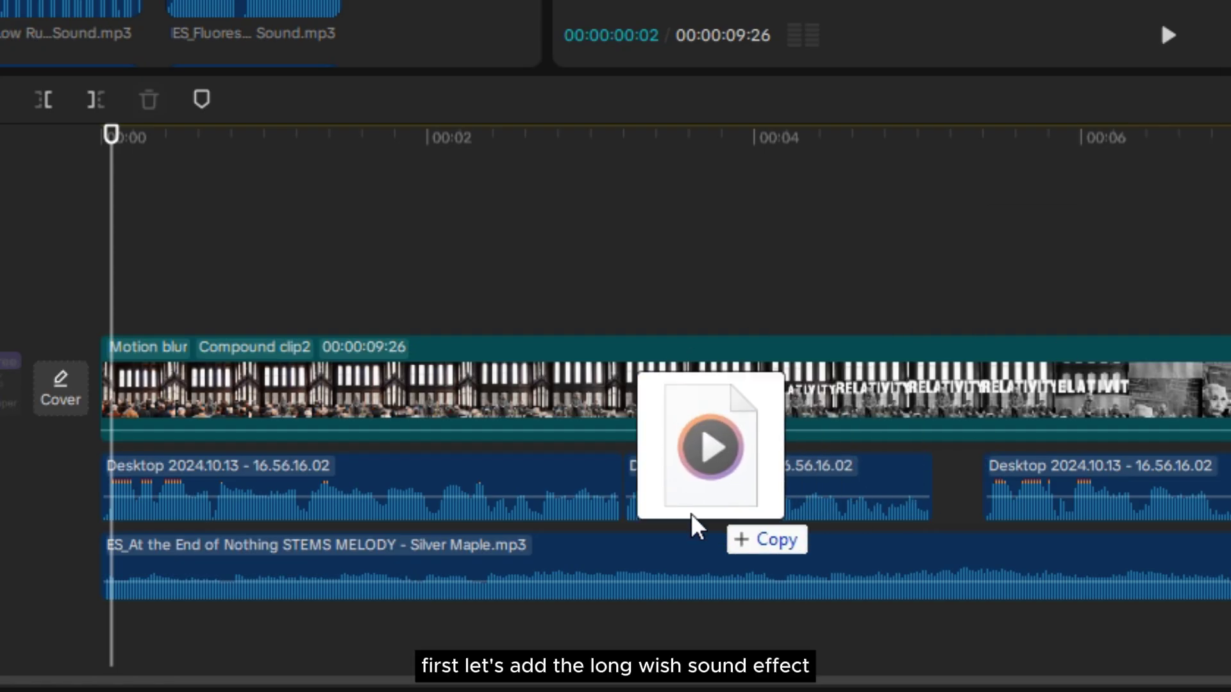
- Switch to CapCut, place the long whoosh at the timeline start below the melody track, and play it against the zoom-in
drag(692, 513, 308, 570)
scroll(301, 568, up, 3)
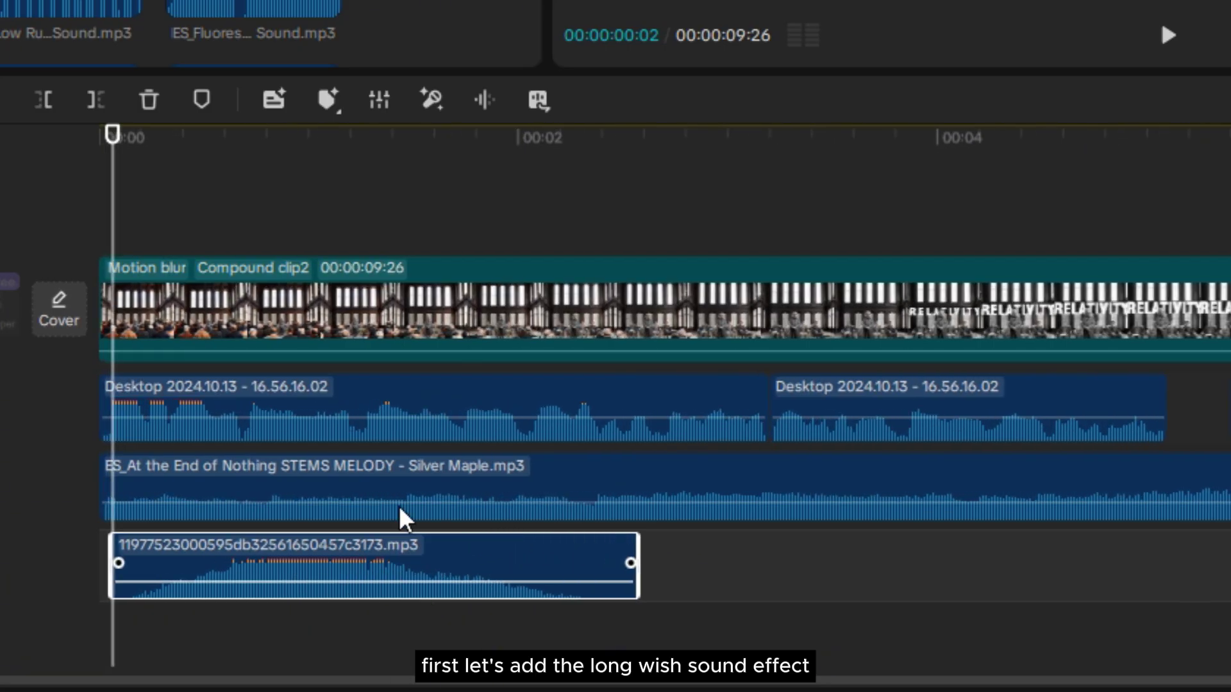
click(102, 128)
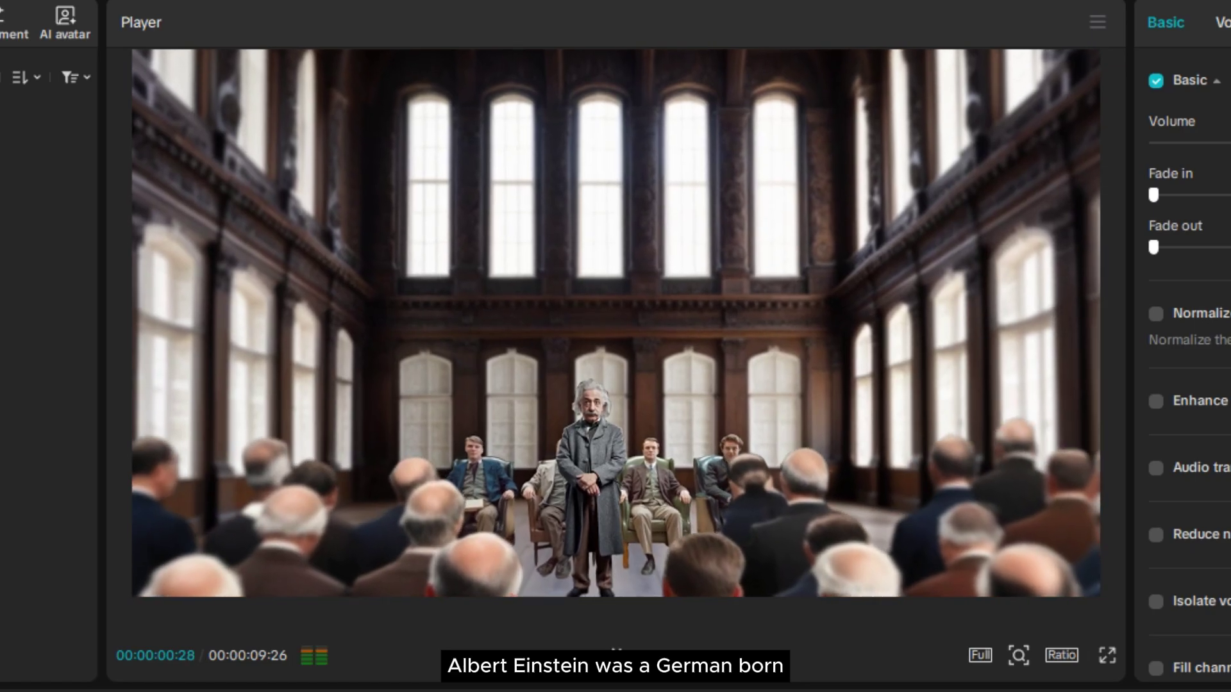
key(space)
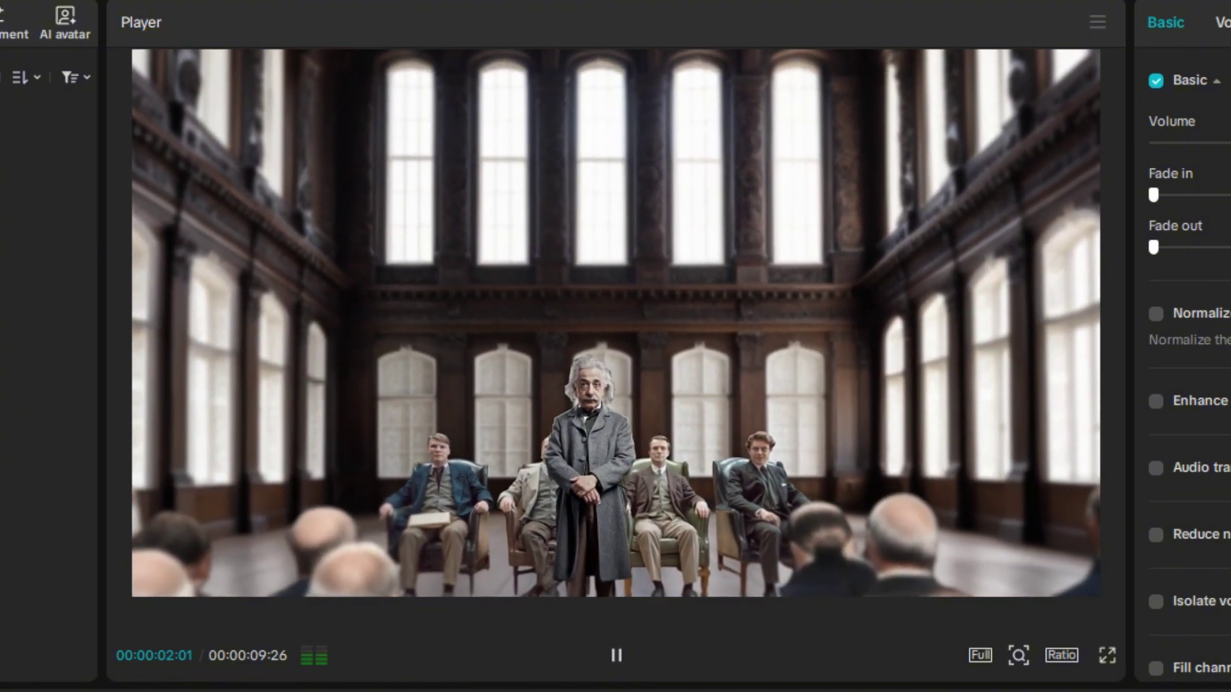
key(space)
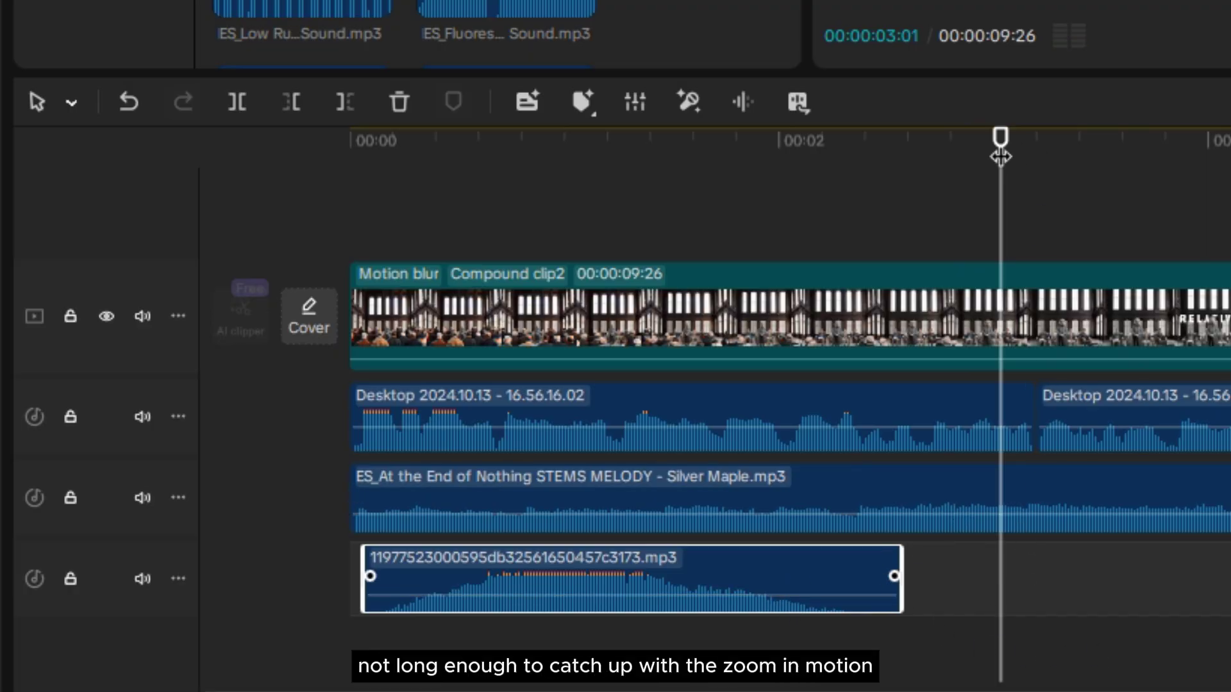
- Trim the whoosh clip's build-up before 00:00:00:19 and move the clip back to the timeline start
drag(1000, 146, 492, 142)
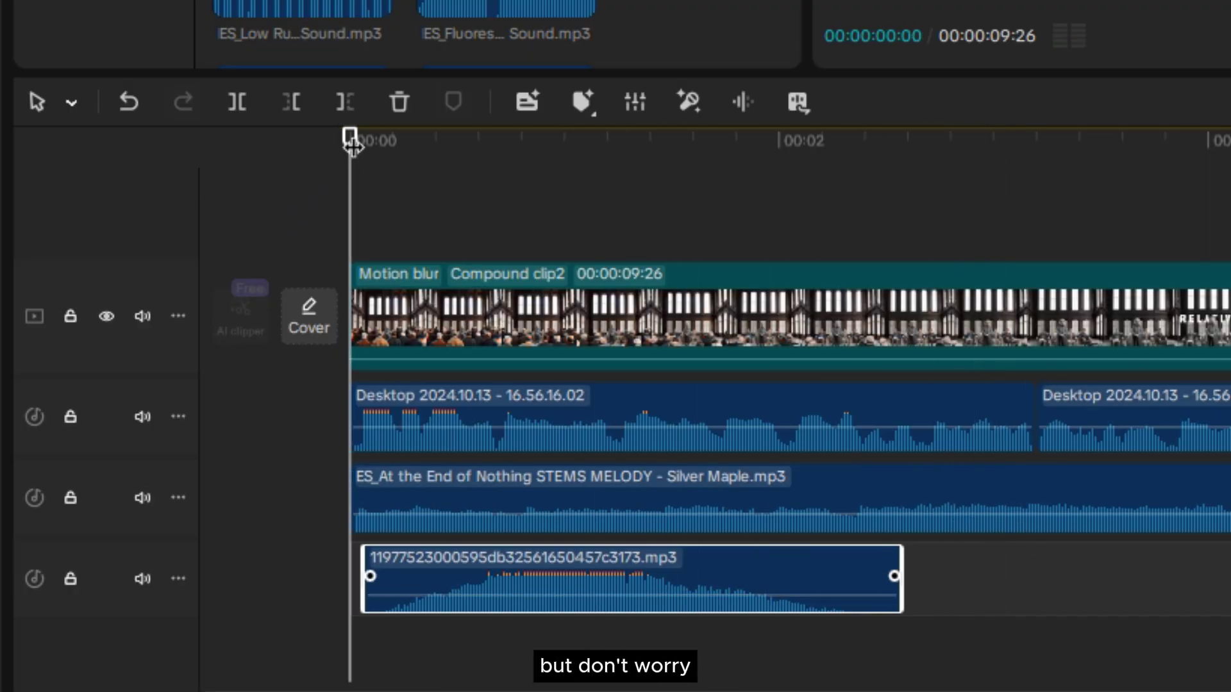
key(space)
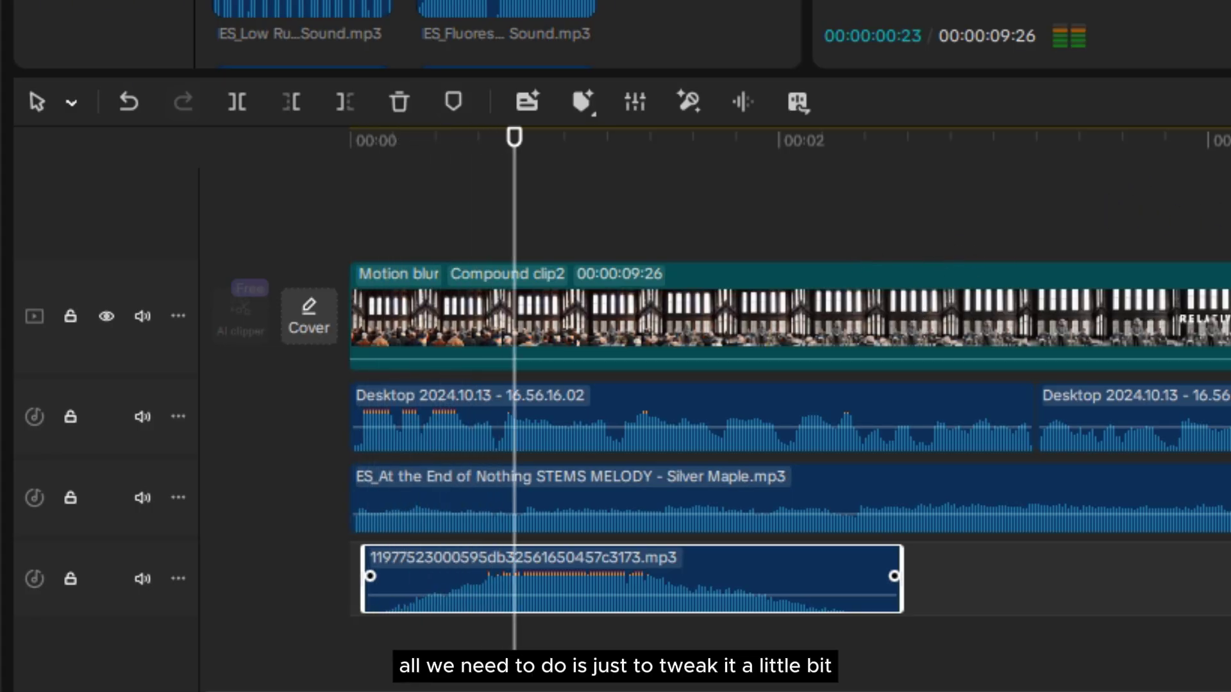
click(486, 253)
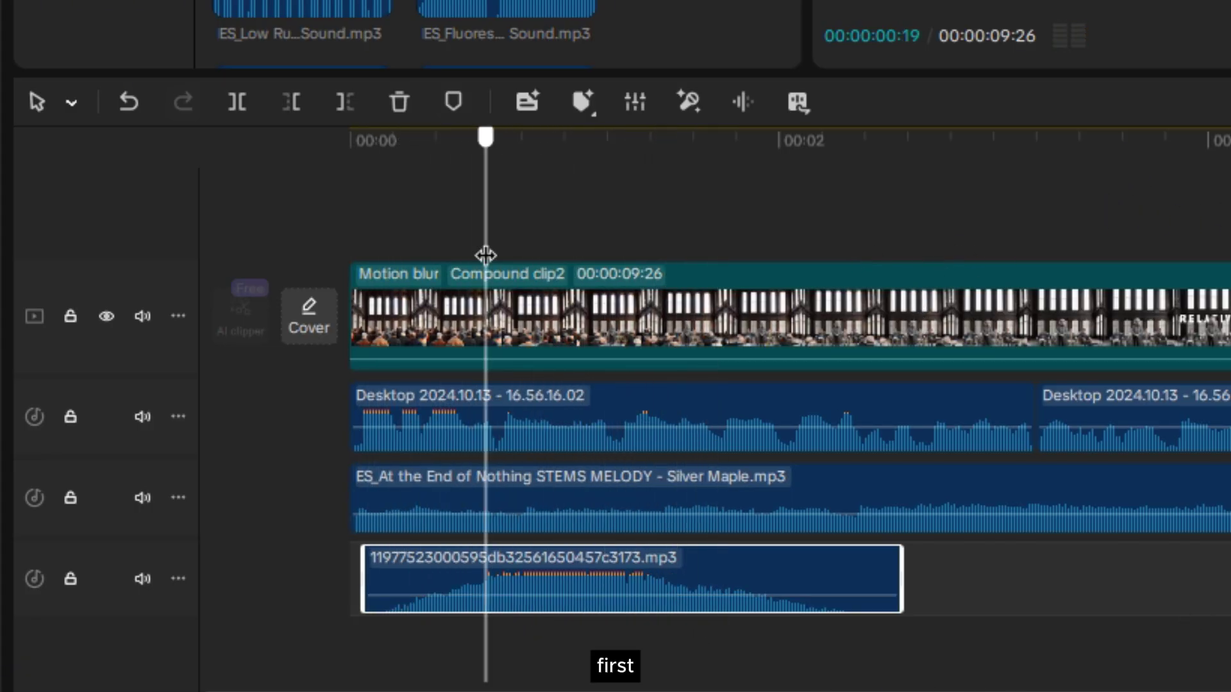
key(q)
drag(682, 570, 550, 568)
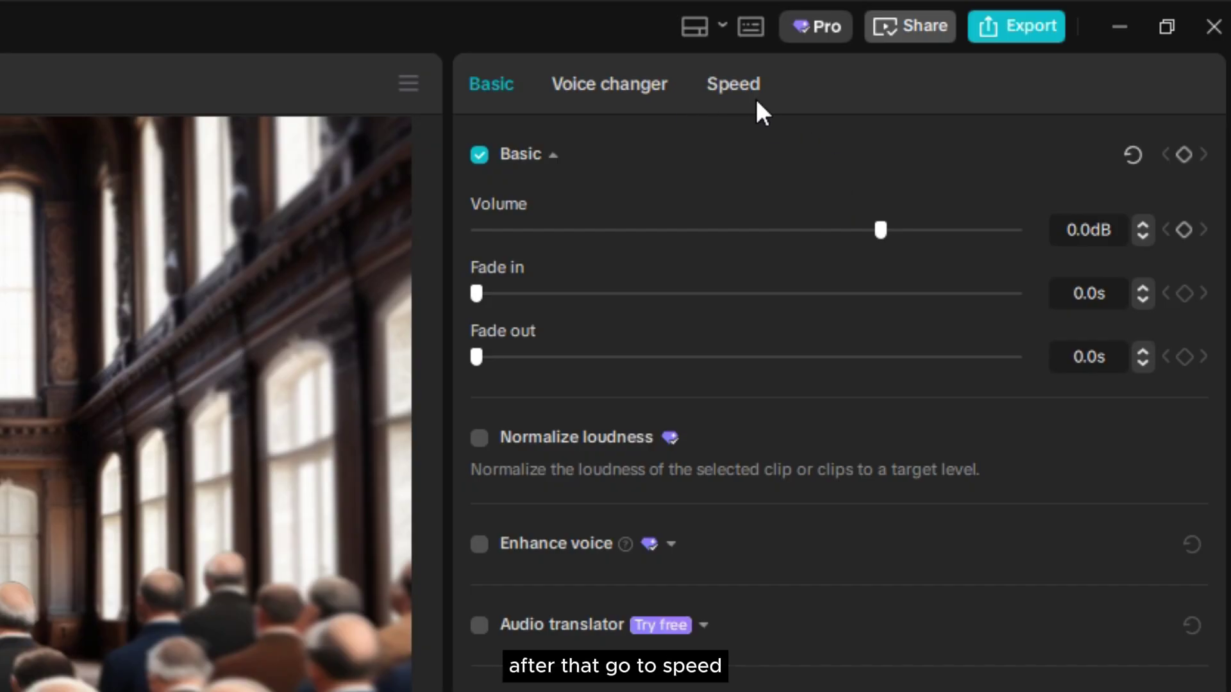
- Slow the whoosh clip to 0.39x speed and check its length against the point where the zoom stops
click(732, 84)
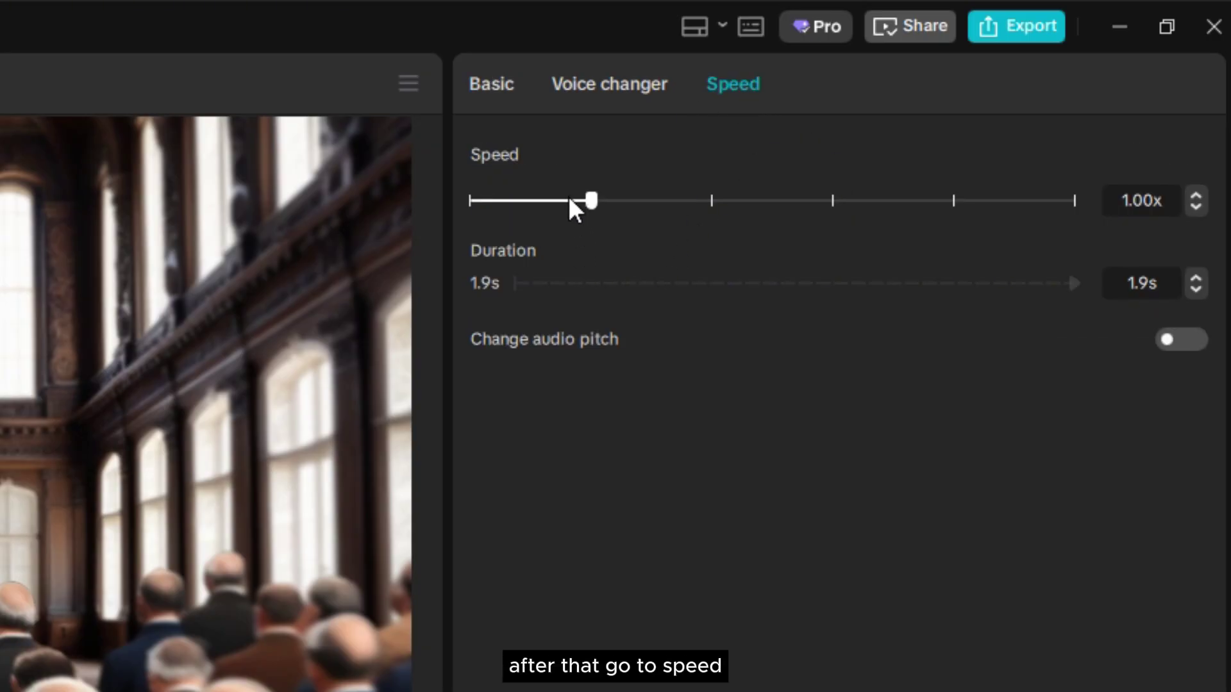
drag(568, 197, 542, 200)
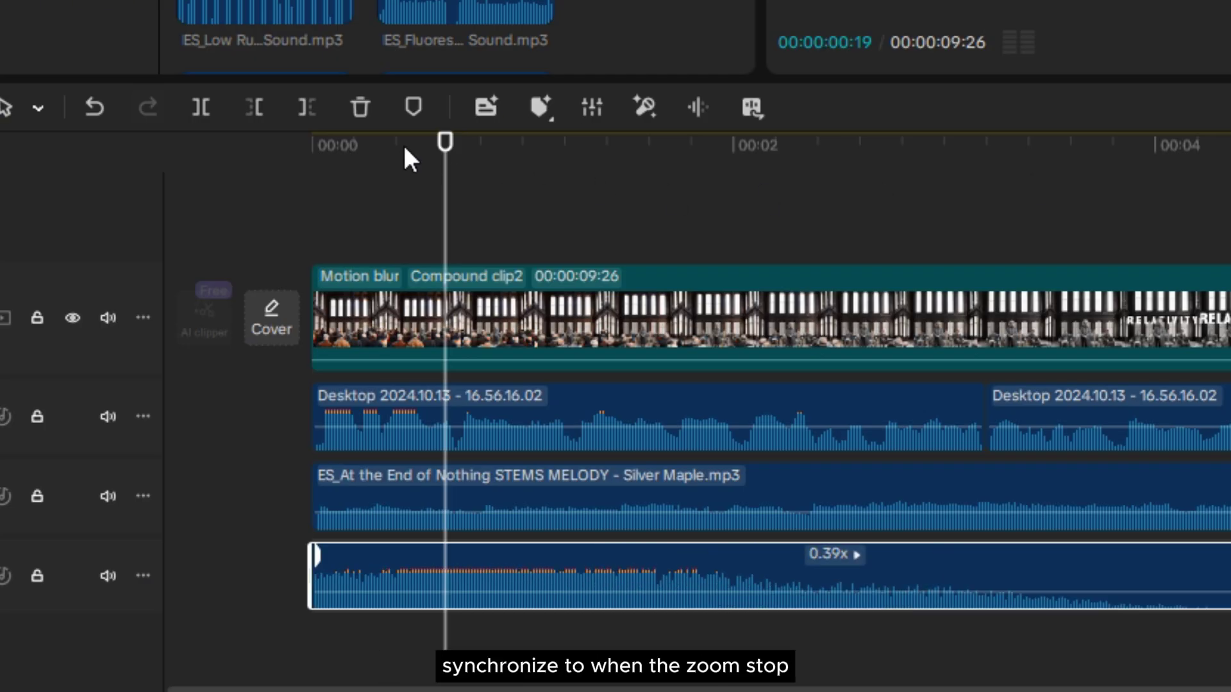
drag(445, 142, 1230, 169)
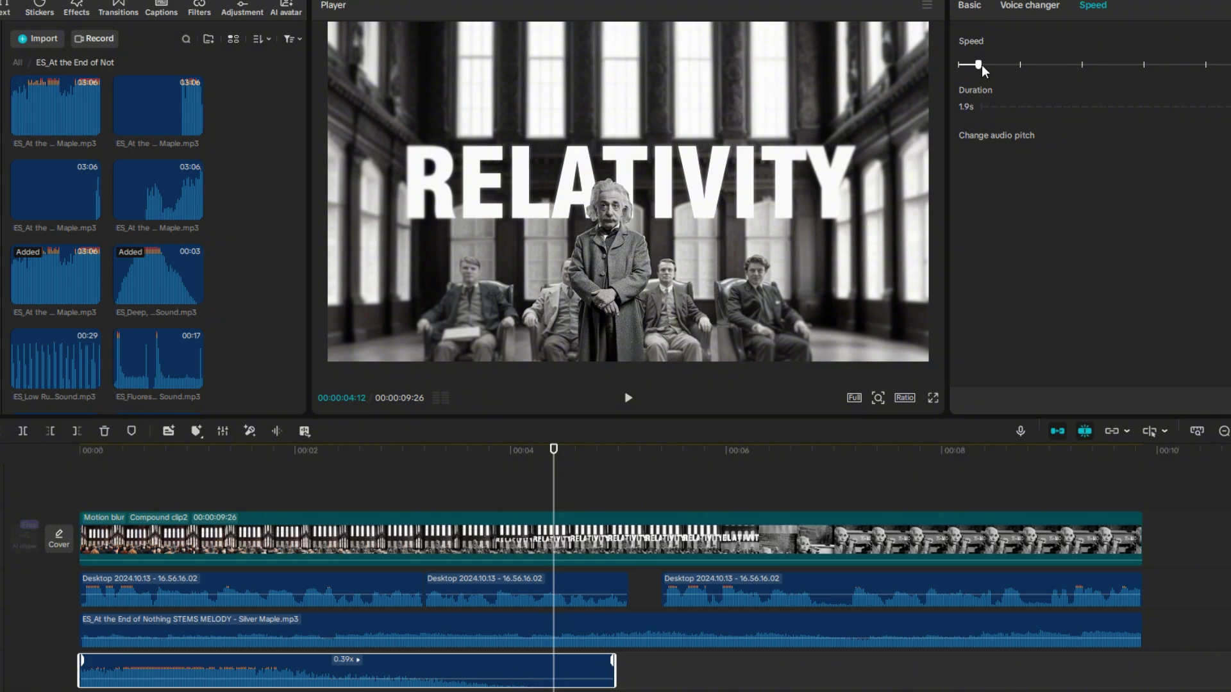
- Trim the whoosh clip's tail and stretch it to 0.29x speed, 5.1 s long, with Change audio pitch enabled
drag(575, 463, 628, 467)
key(w)
drag(628, 467, 91, 494)
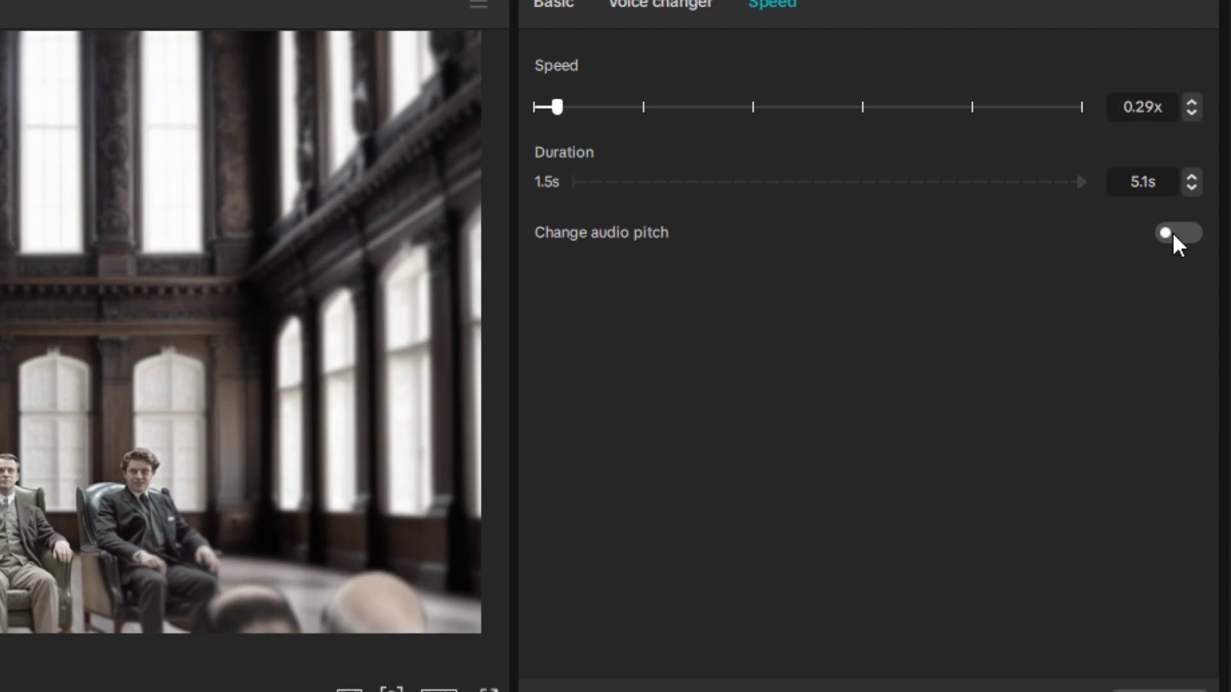
click(1162, 235)
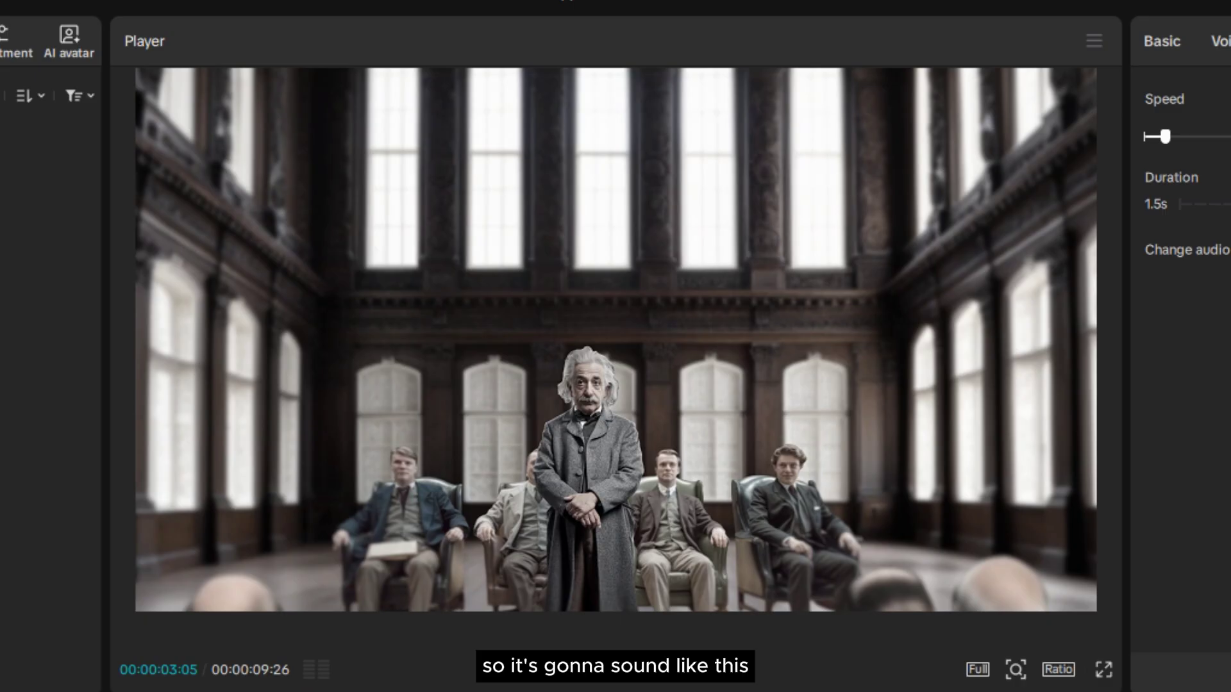
- Play the sequence from the start to check the stretched whoosh, stopping as the RELATIVITY title appears
key(Home)
key(space)
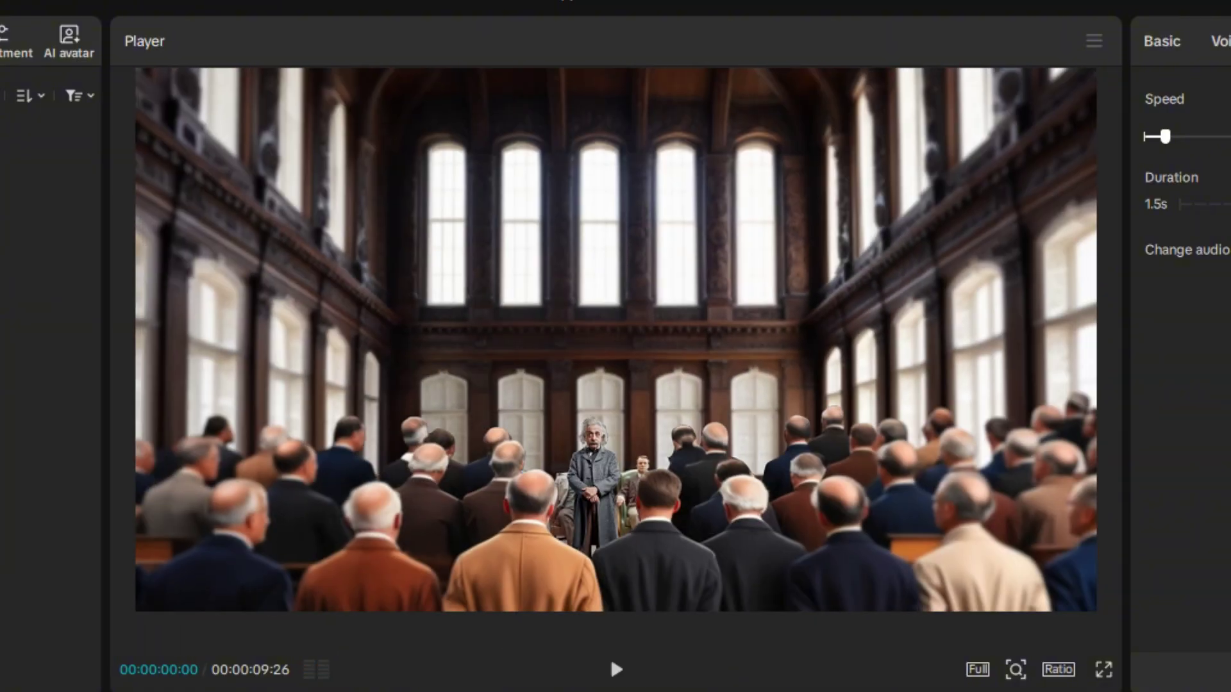
key(space)
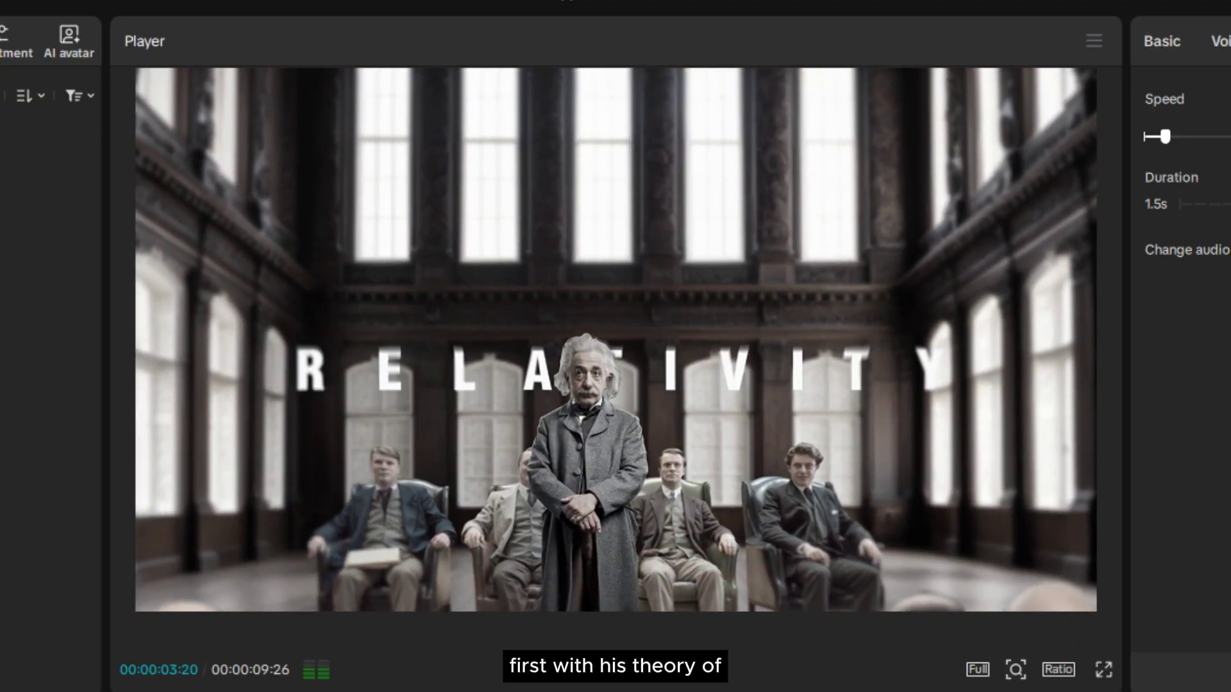
key(space)
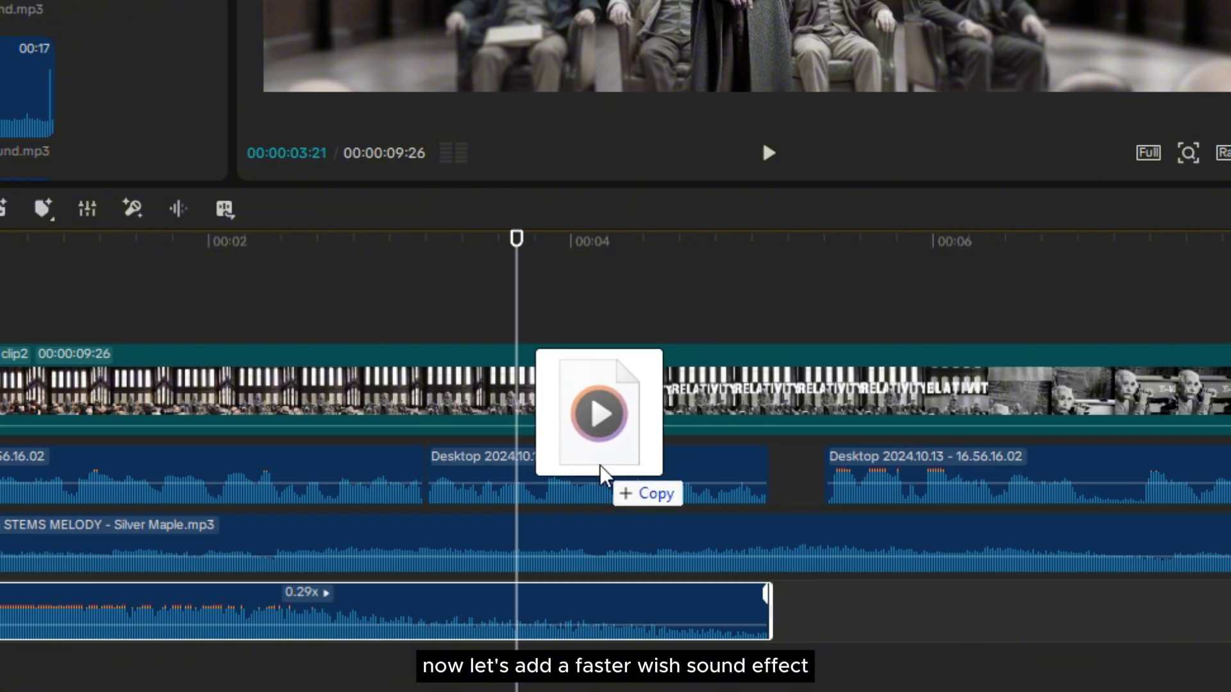
- Add the Generic Long Whooshes effect on a new track below the first whoosh and trim off its first sound
drag(602, 478, 515, 654)
drag(1076, 613, 525, 626)
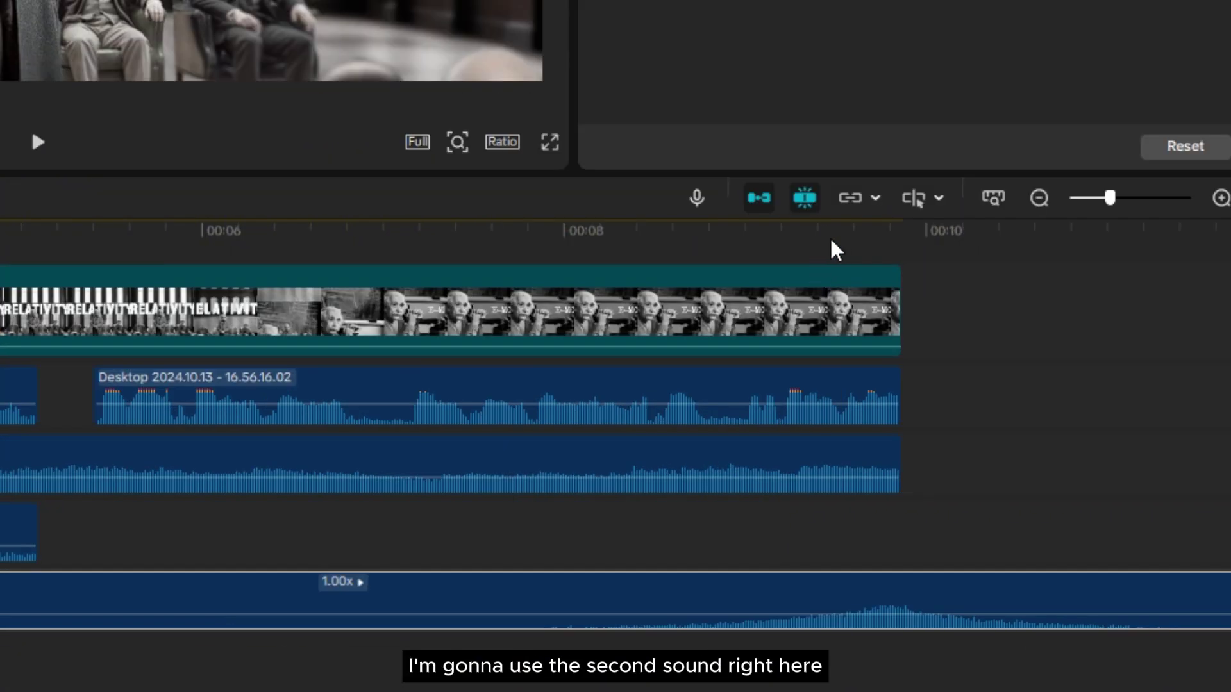
click(708, 282)
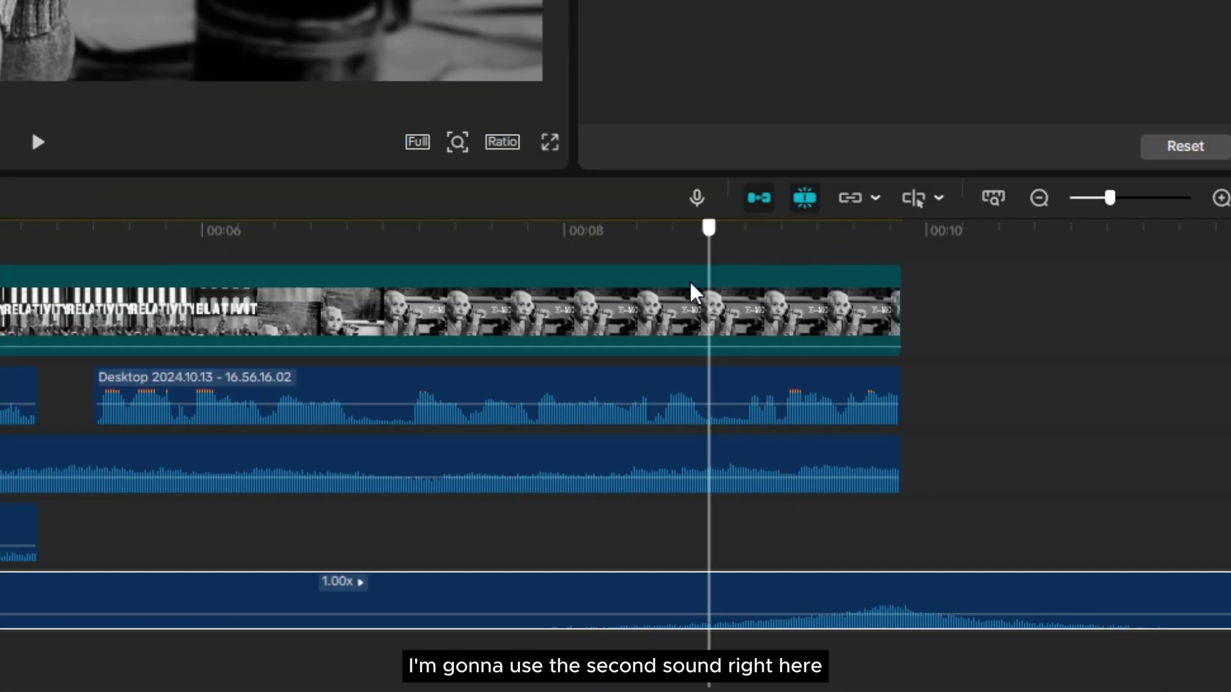
- Move the remaining fast whoosh earlier so its peak lines up with the RELATIVITY title's appearance
drag(862, 616, 0, 615)
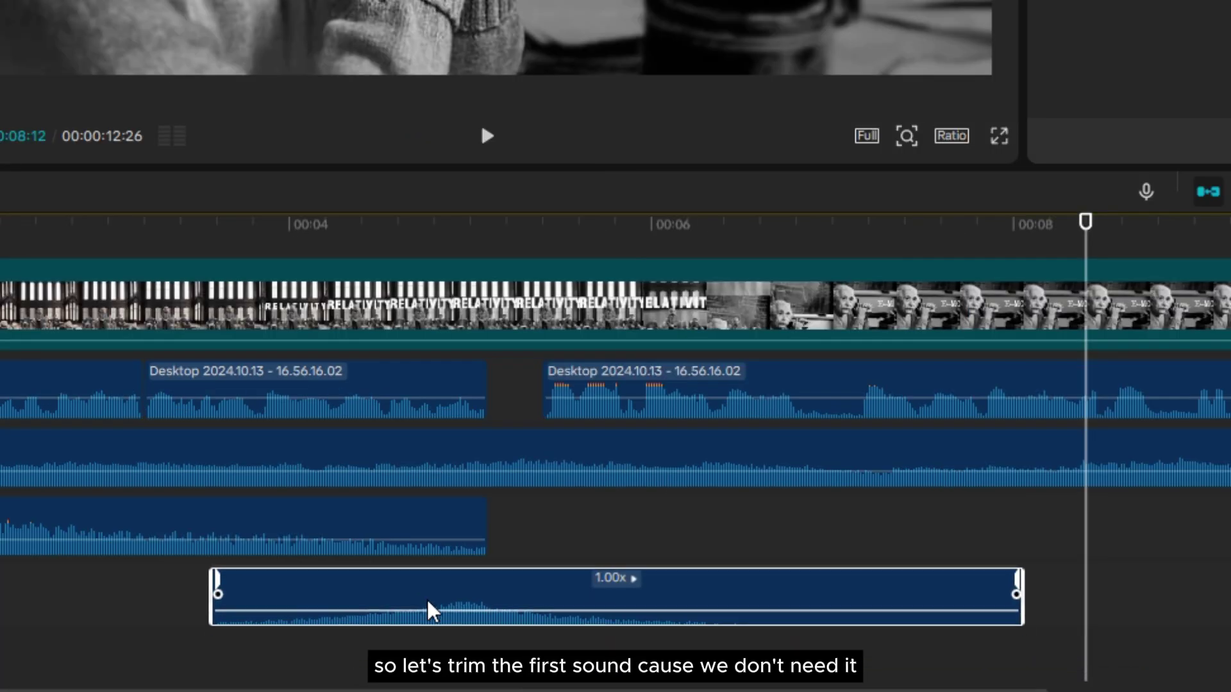
click(266, 220)
drag(556, 602, 447, 627)
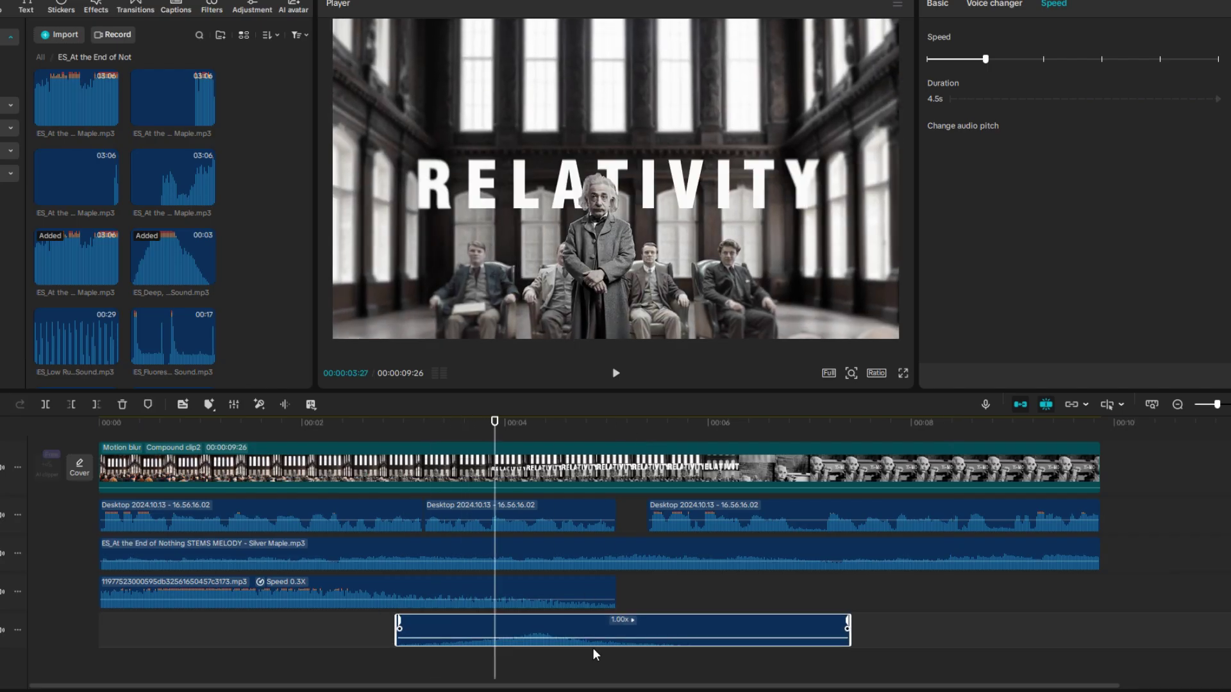
- Play the title section and shift the fast whoosh slightly earlier to match the RELATIVITY title, playing it again to check
click(279, 442)
key(space)
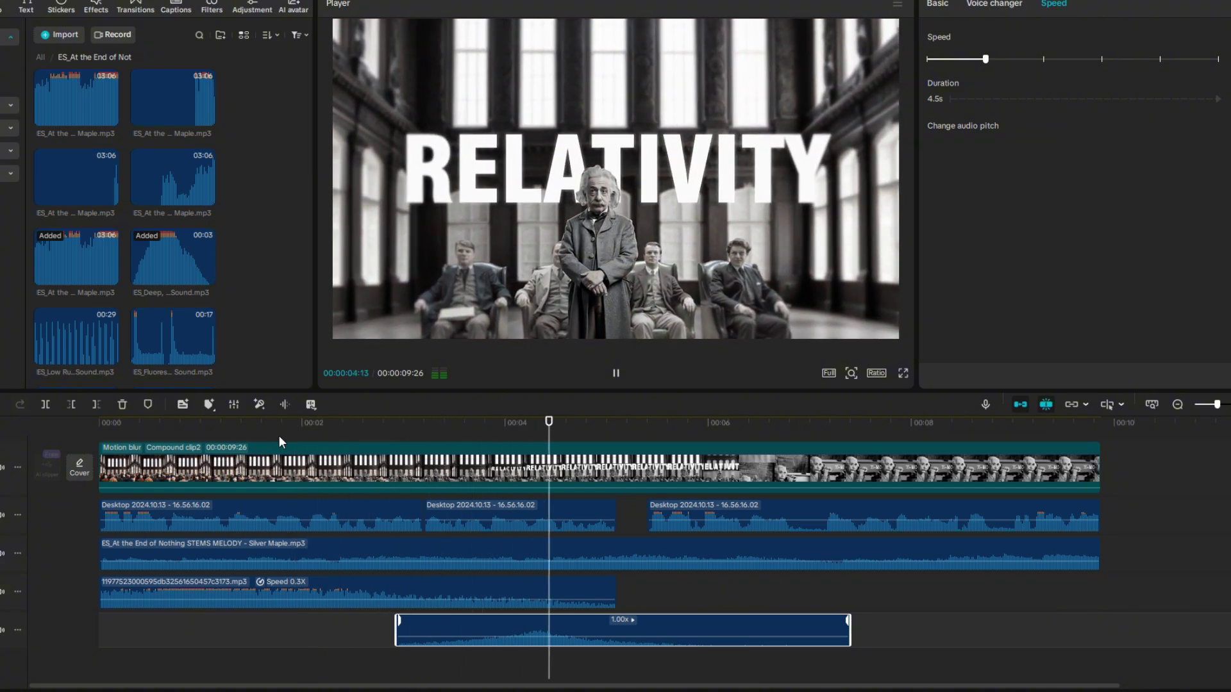
key(space)
drag(567, 626, 511, 632)
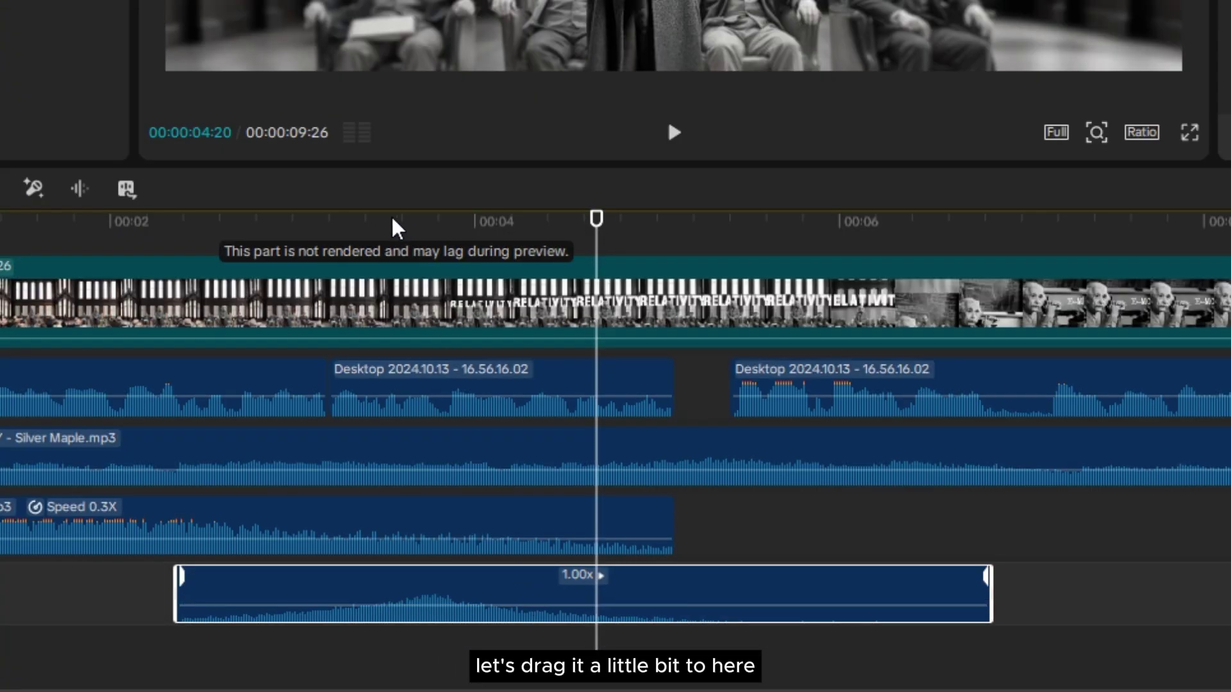
click(350, 436)
key(space)
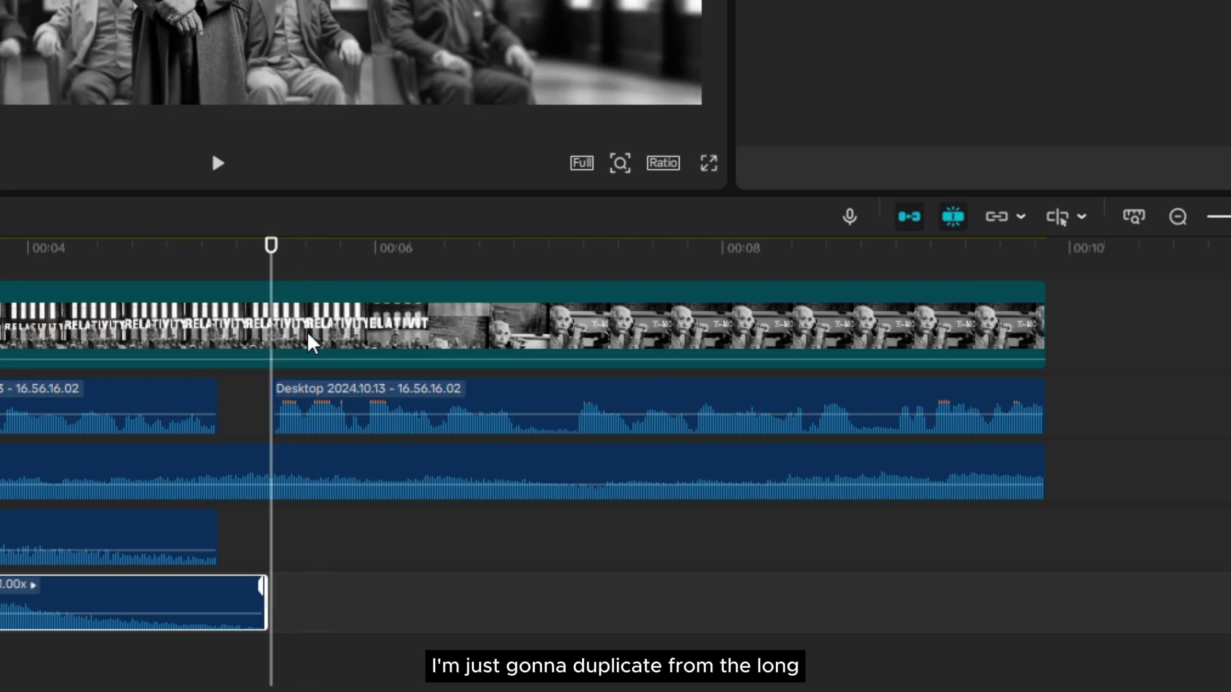
- Duplicate the stretched 0.29x whoosh to the start of the last voice clip and play from about 4 s to check it
click(108, 537)
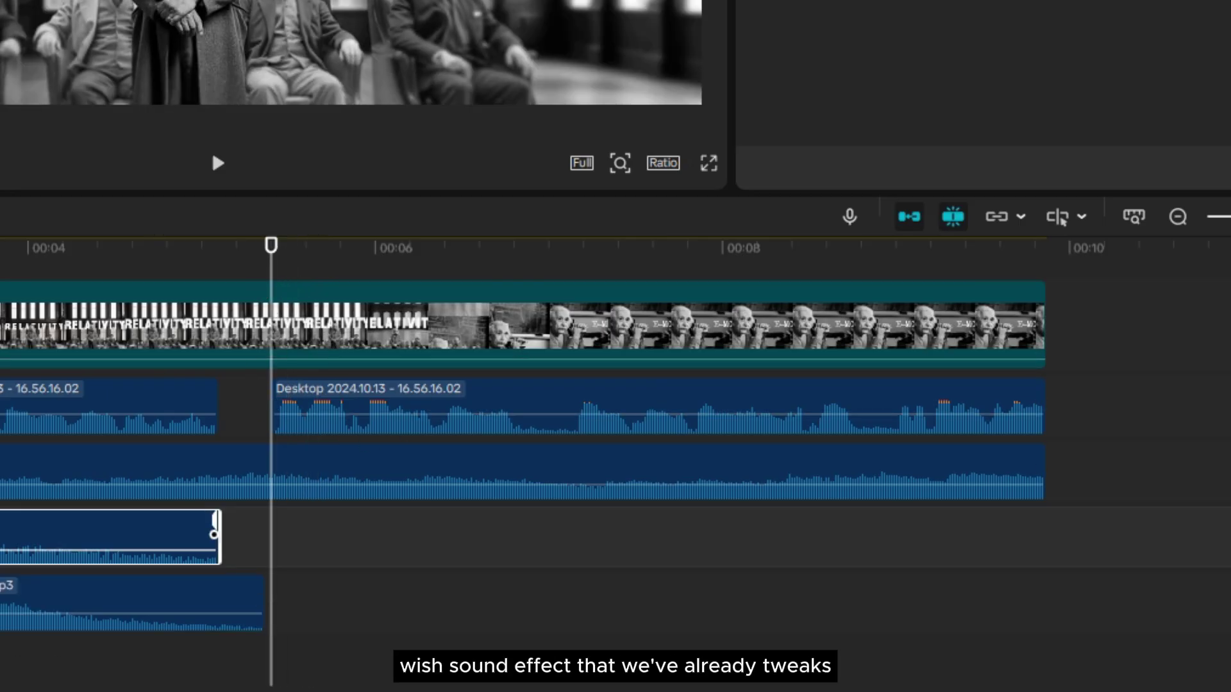
key(ctrl+v)
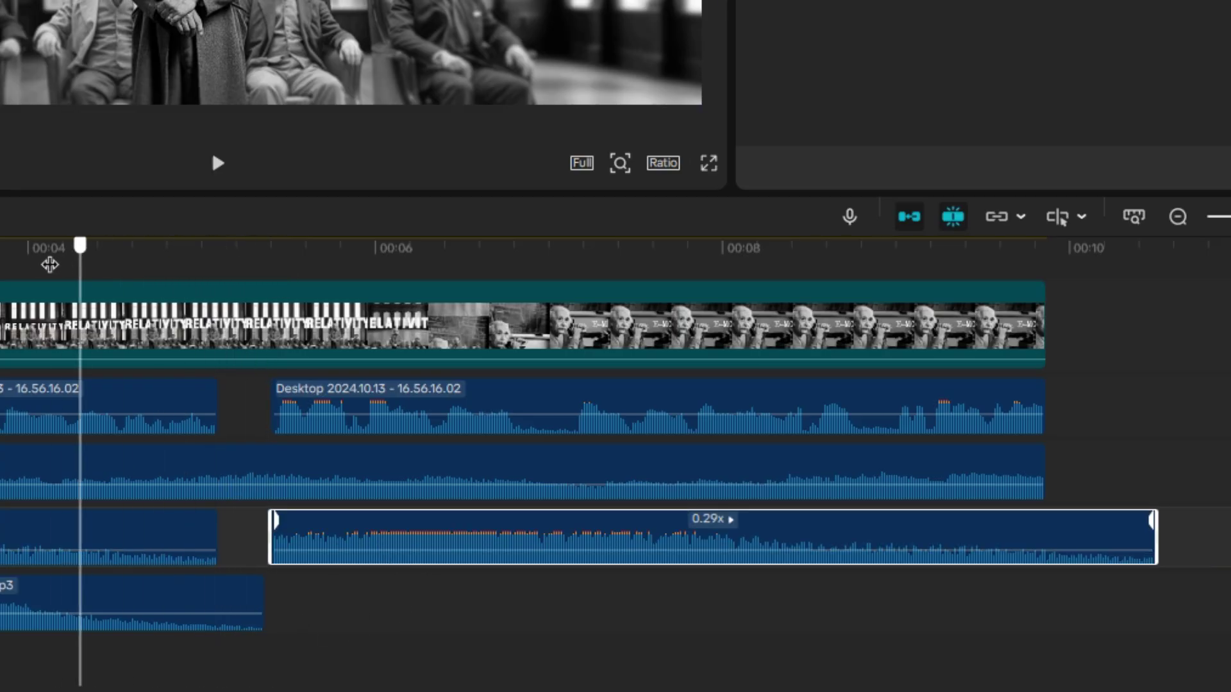
click(40, 264)
key(space)
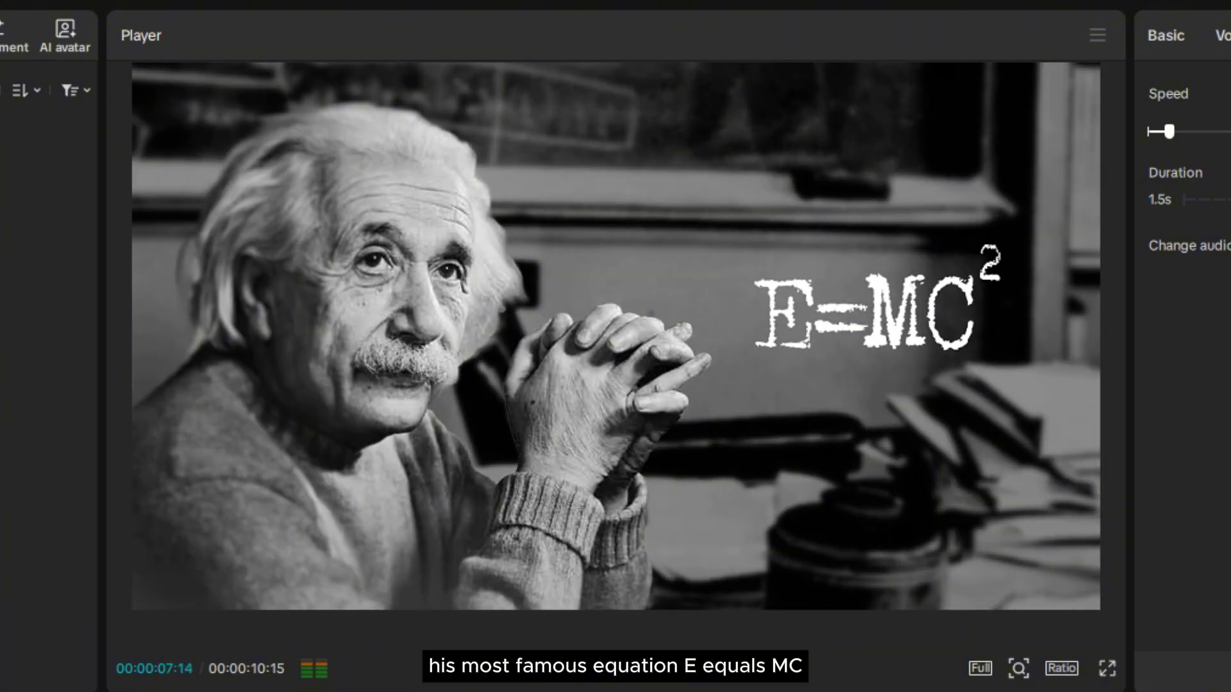
key(space)
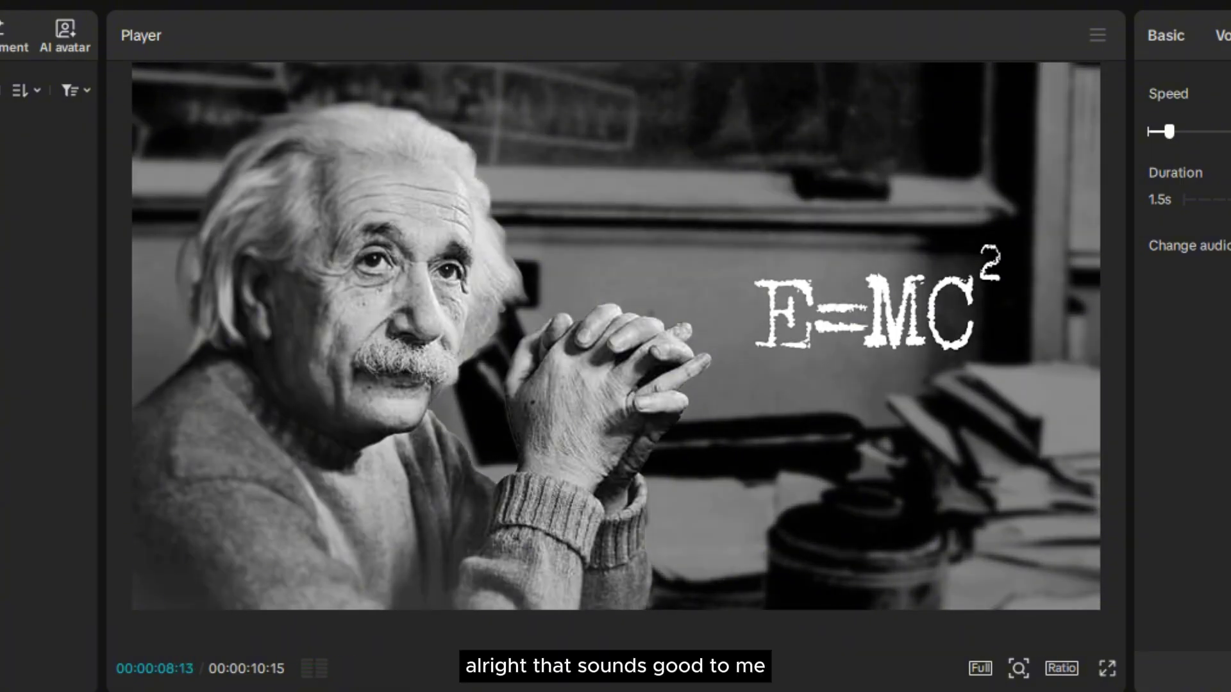
- Replay the transition from the RELATIVITY title to the E=MC² scene to listen to the sound timing
key(space)
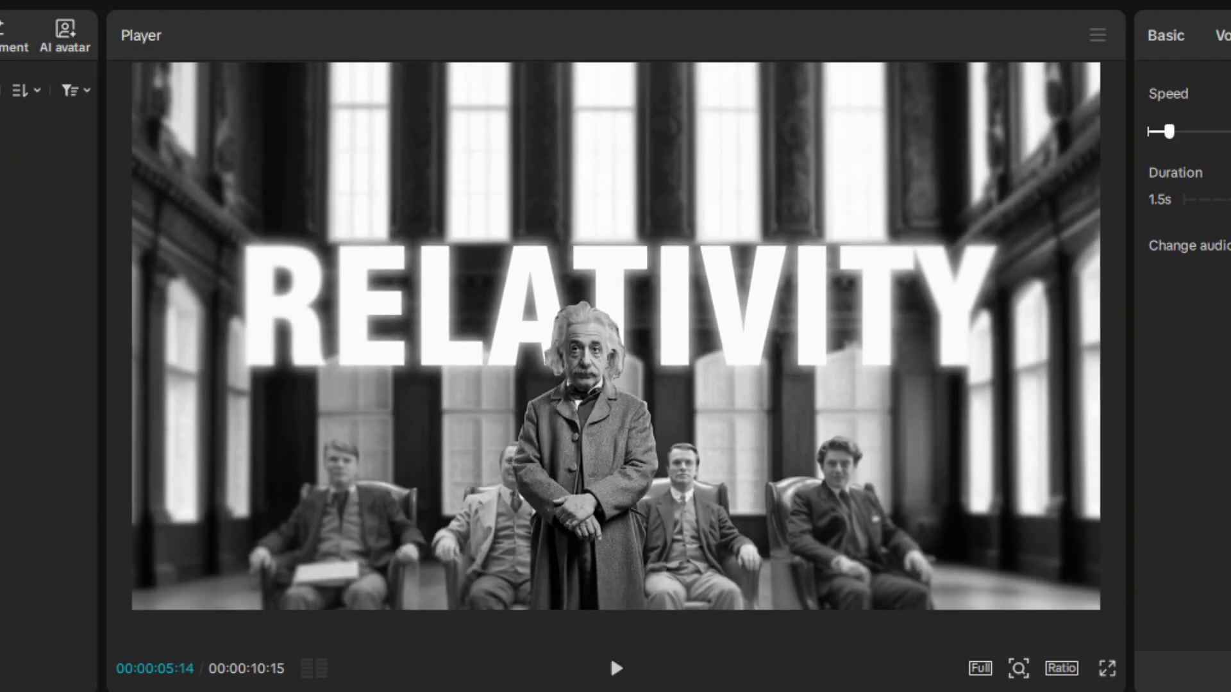
key(space)
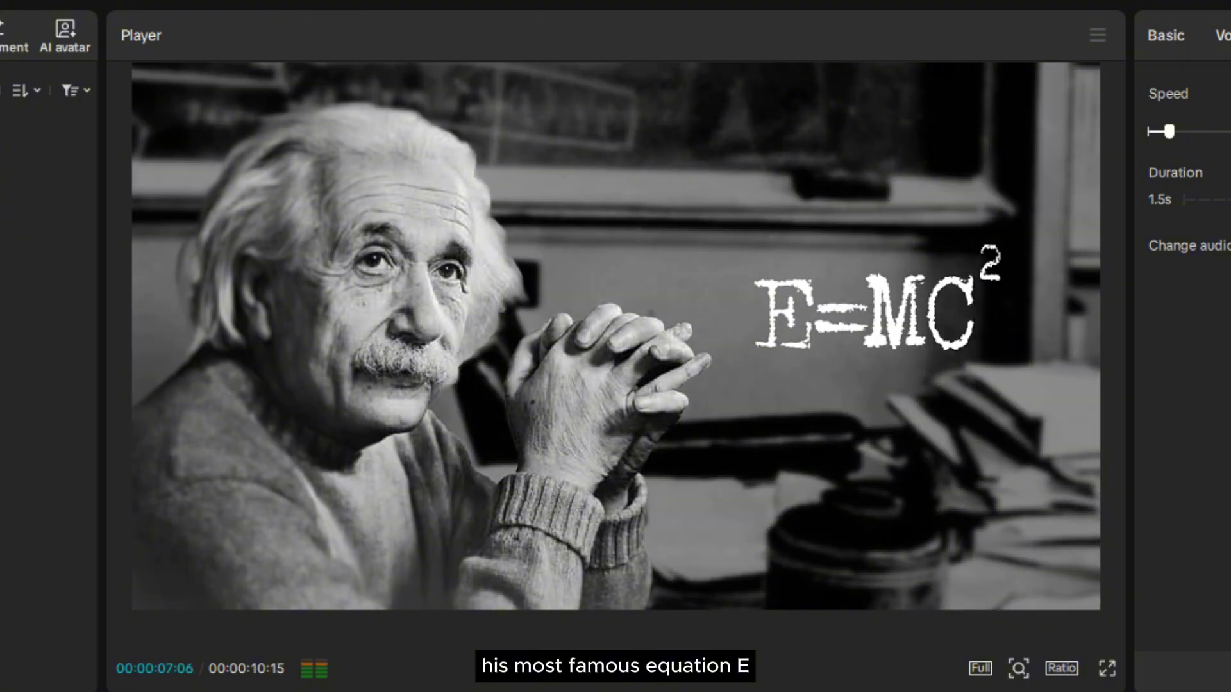
key(space)
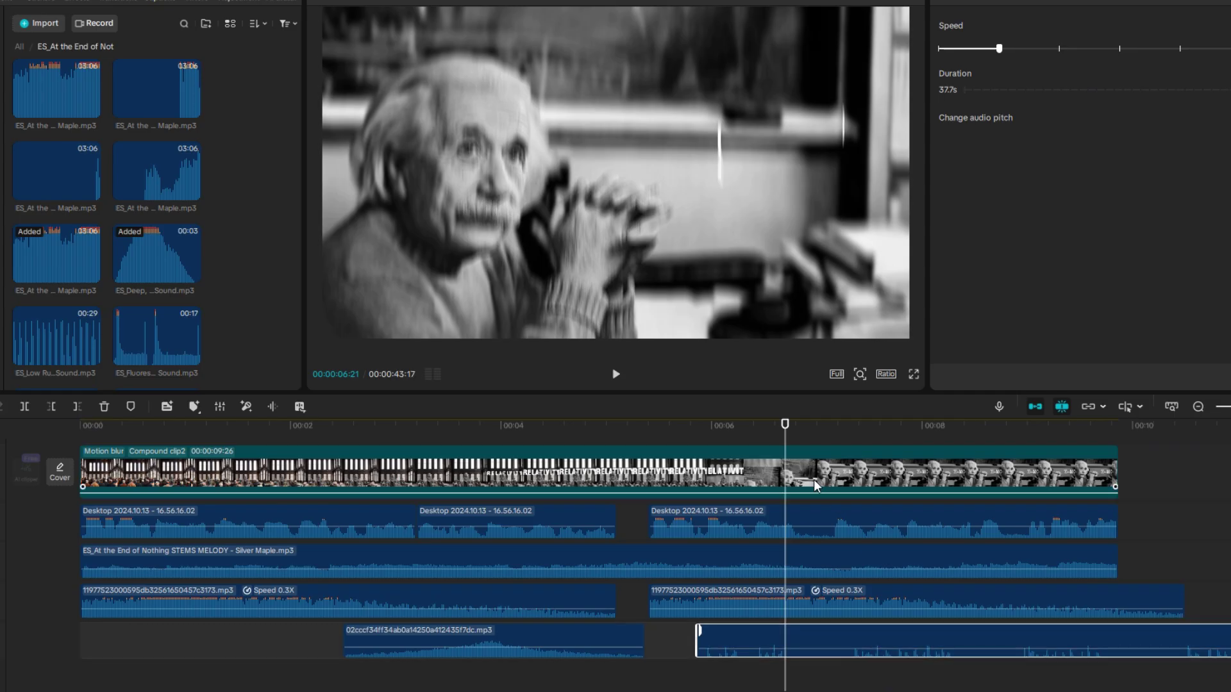
- Align the keyboard sound's start with the E=MC² text animation at 00:00:06:21 and trim its end where the short animation finishes
drag(831, 632, 919, 632)
drag(815, 438, 824, 438)
key(w)
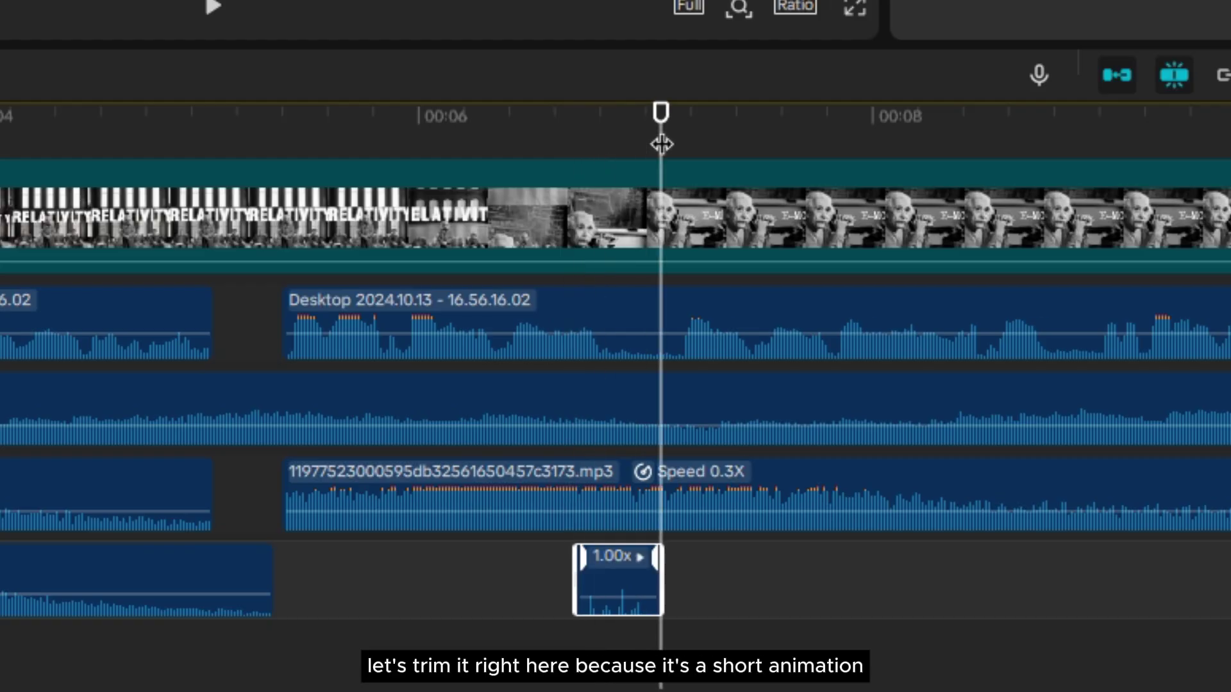
- Raise the trimmed keyboard clip's volume slightly and play the E=MC² scene through to the end
drag(660, 145, 548, 149)
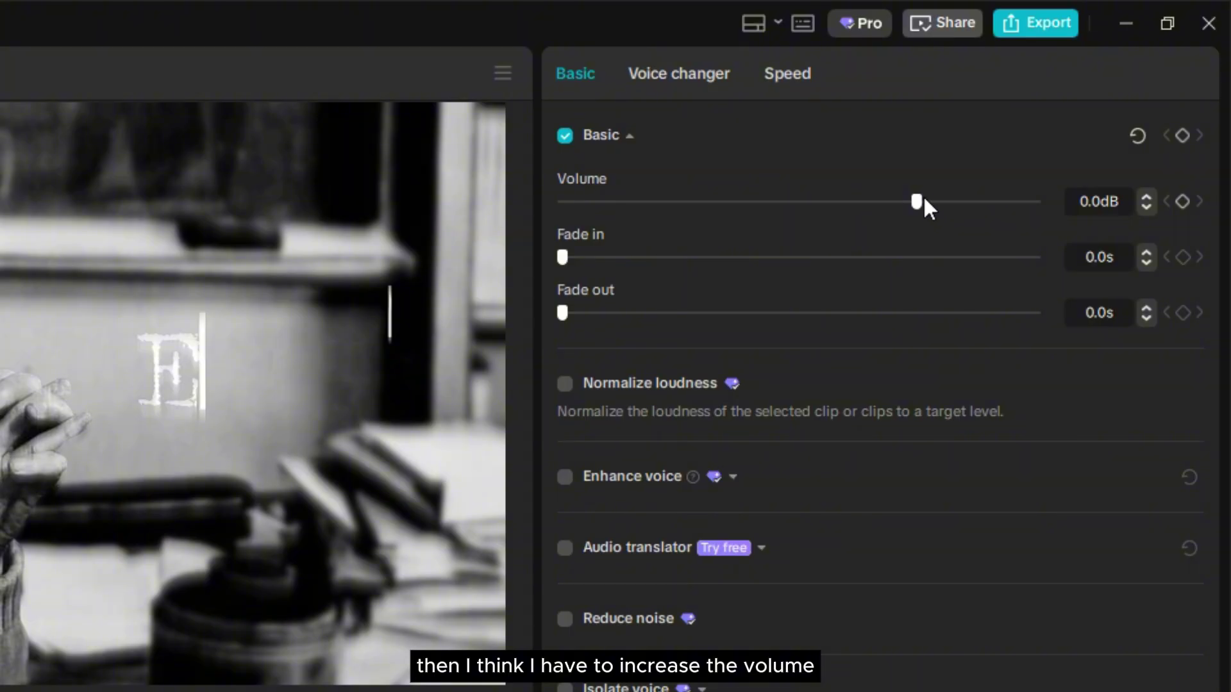
drag(918, 201, 956, 201)
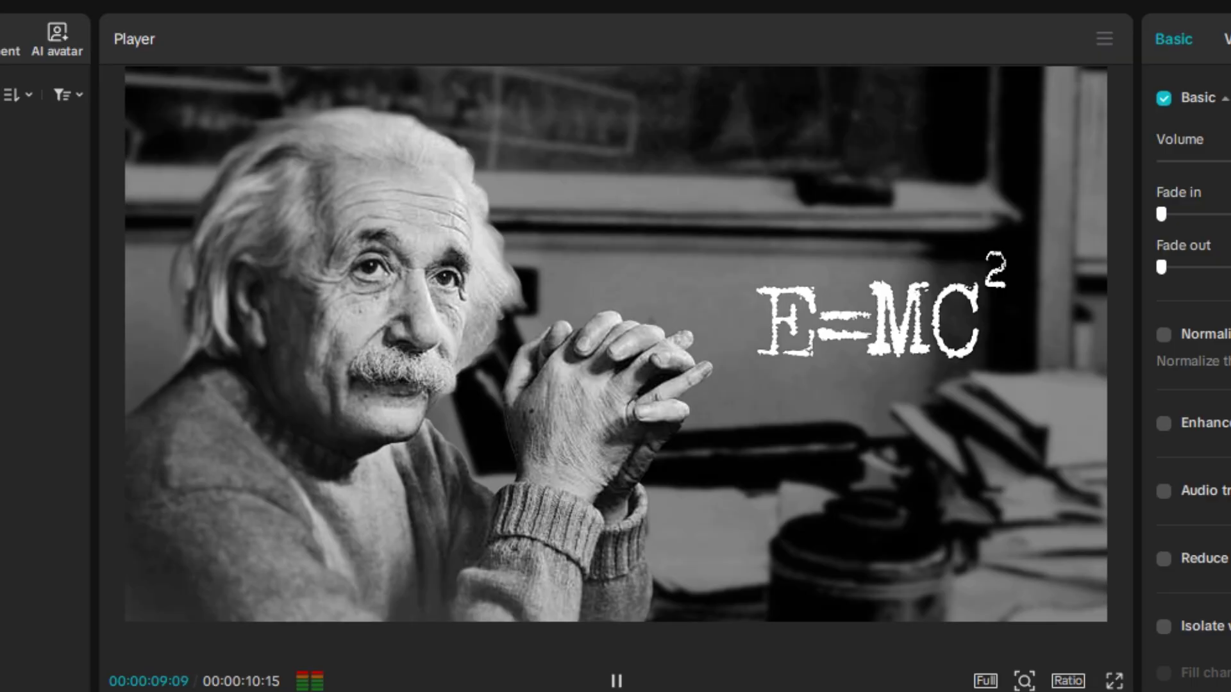
key(space)
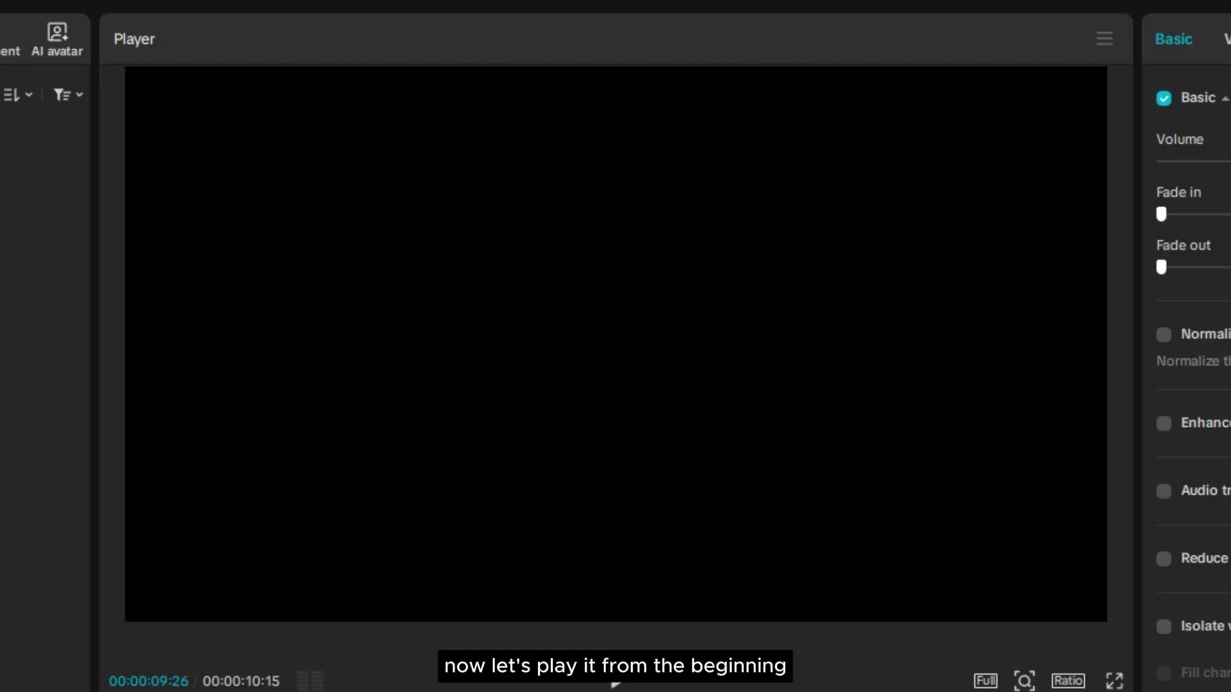
- Play the Einstein sequence from the beginning, and play the bicycle project from its start without sound effects
key(Home)
key(space)
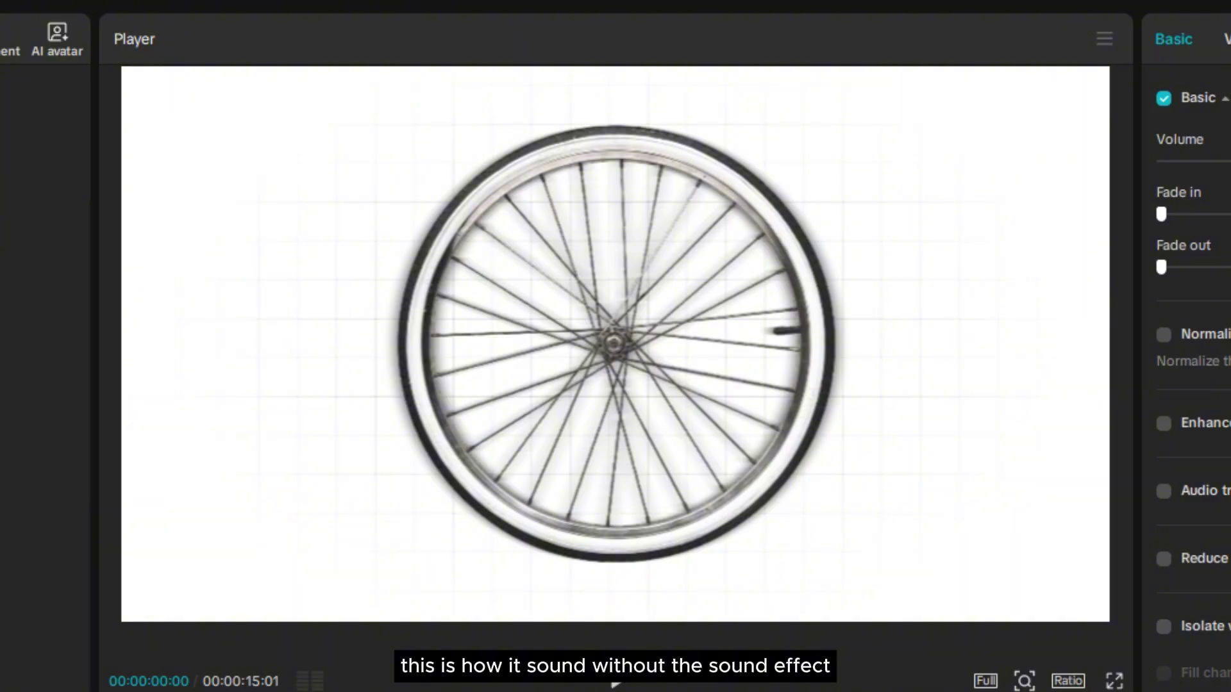
key(space)
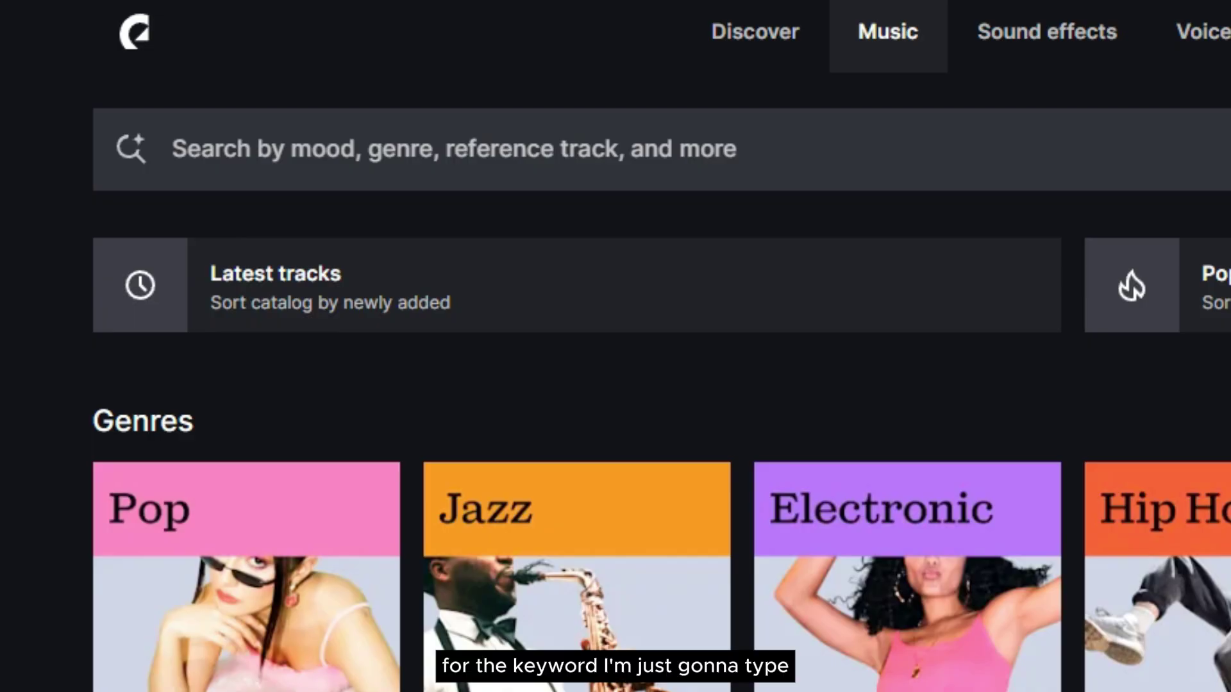
- Switch to Epidemic Sound and search the music catalog for "curiosity"
click(452, 161)
text(c)
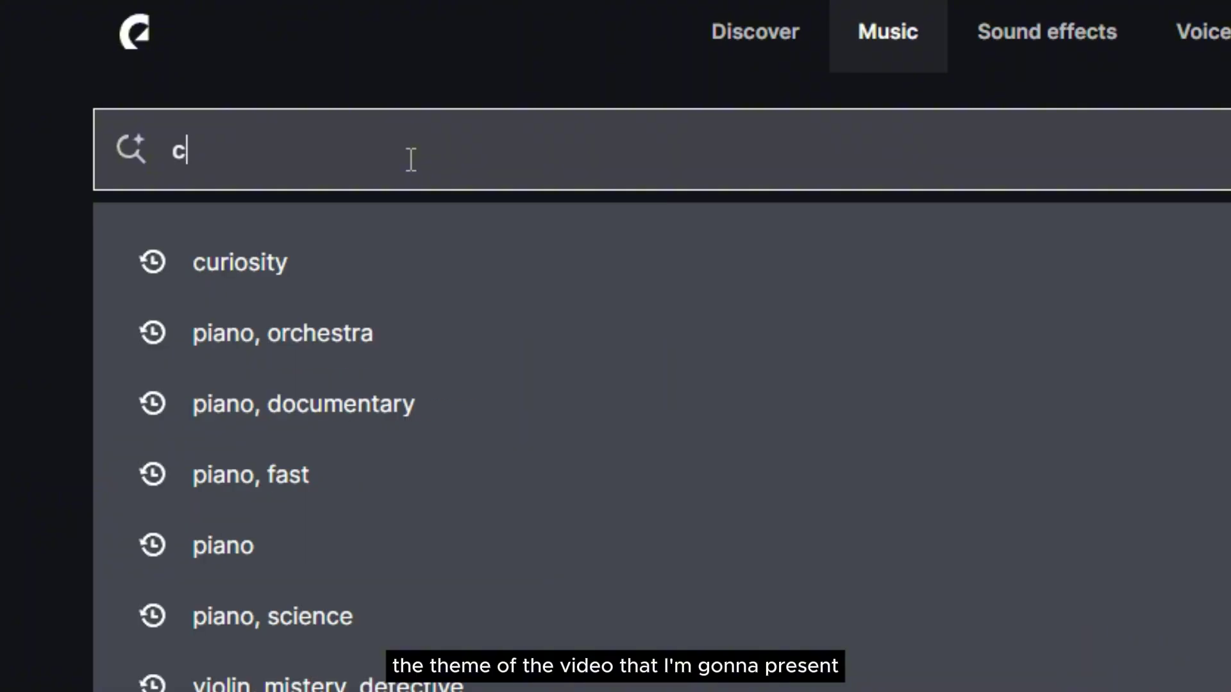
text(uriosity)
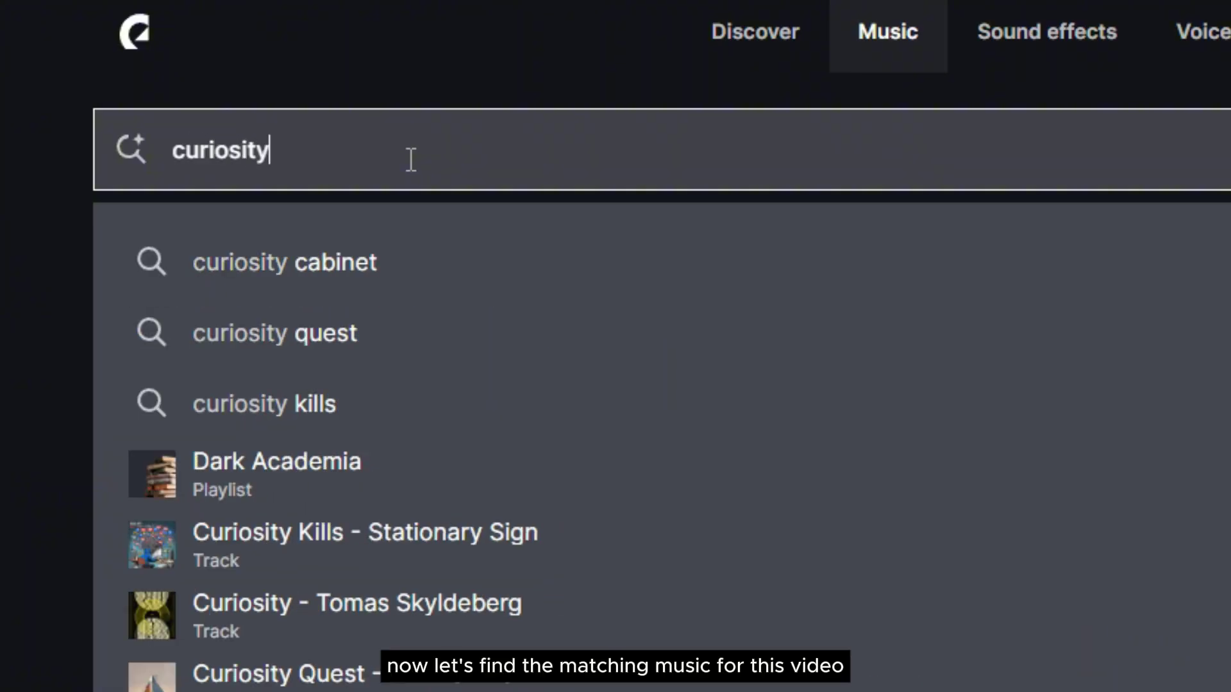
key(Return)
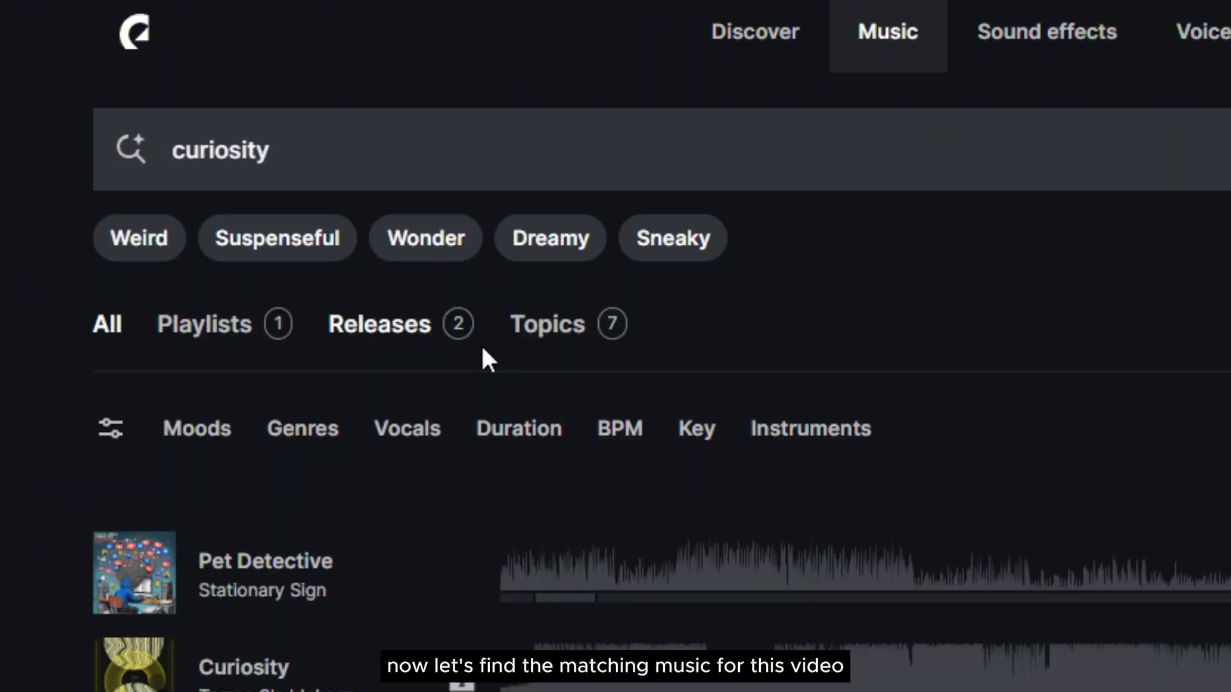
- Preview the tracks Pet Detective, Curiosity and Dusty Wheels to find music that suits the bicycle video
click(134, 572)
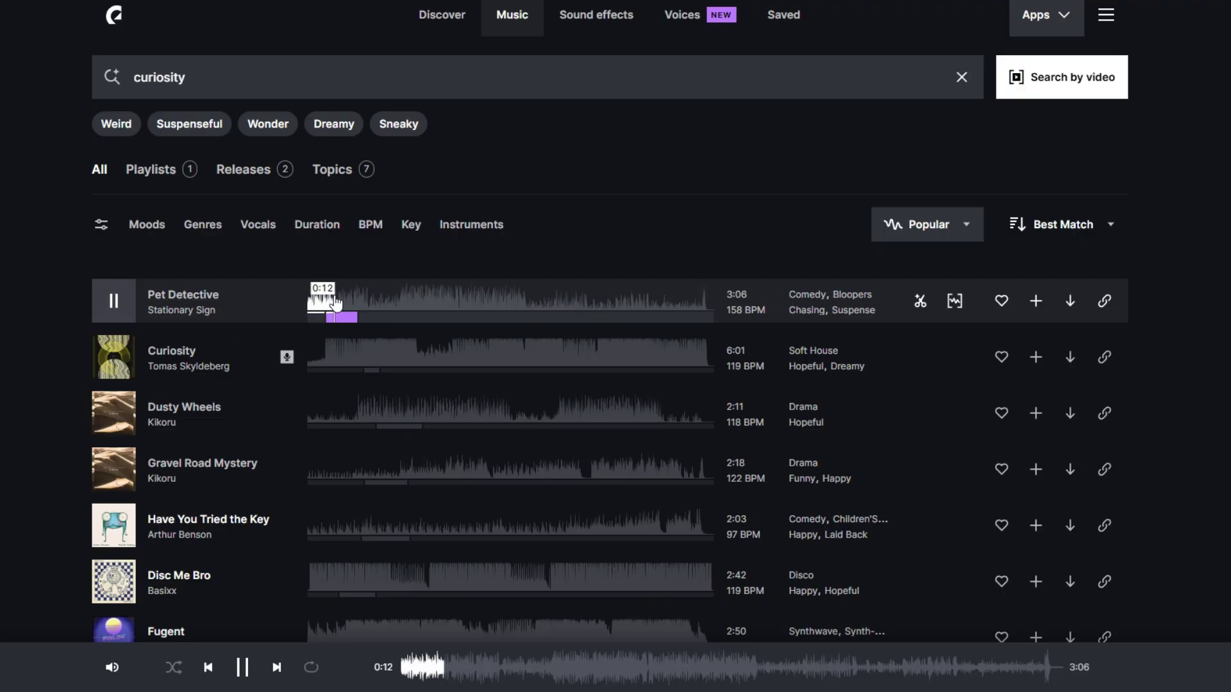
click(115, 352)
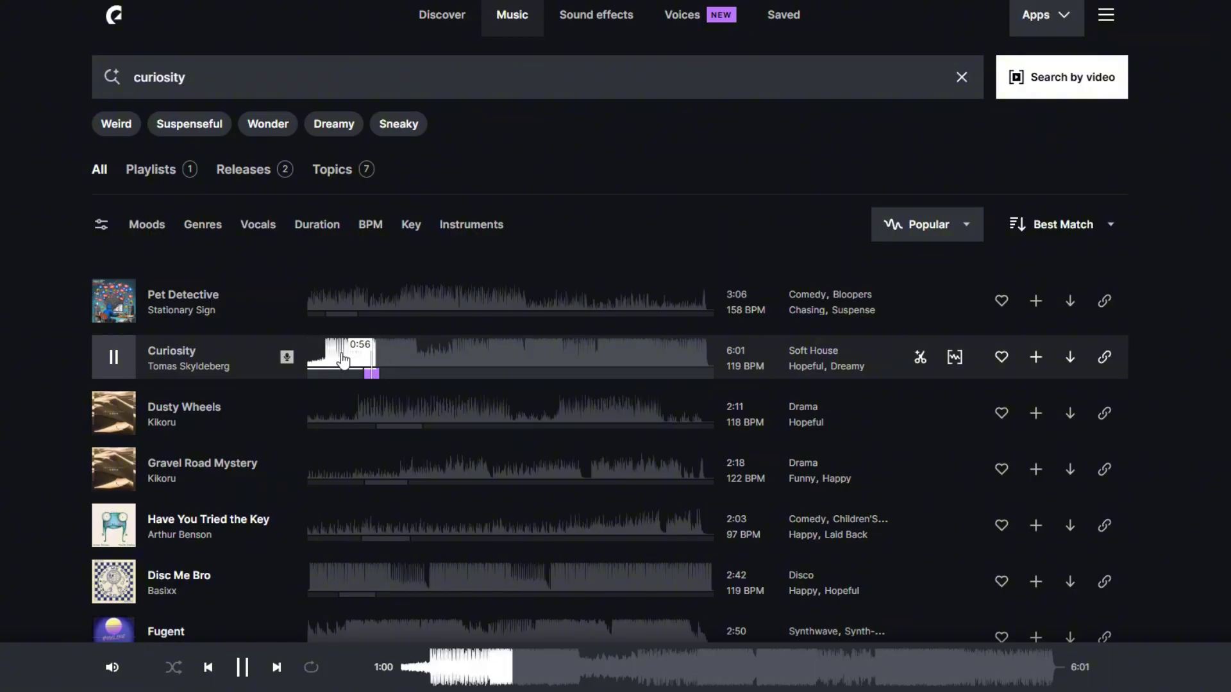
click(114, 358)
click(112, 417)
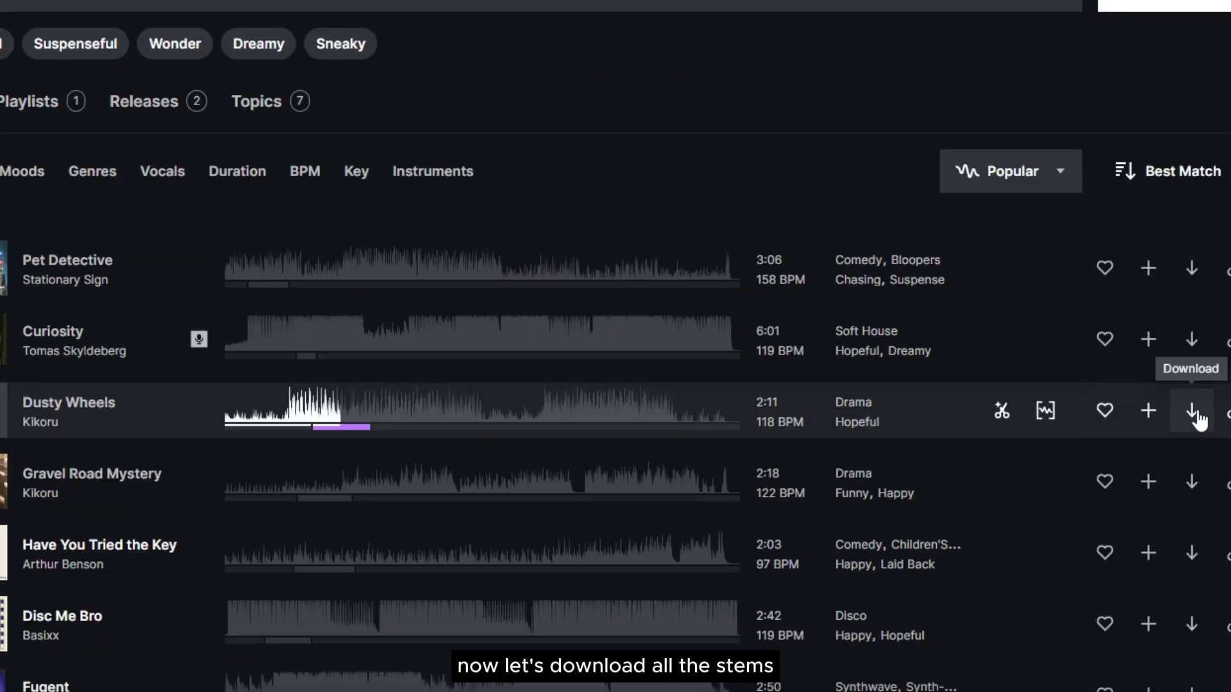
- Download the full Dusty Wheels track with all its stems in MP3 format
click(1192, 413)
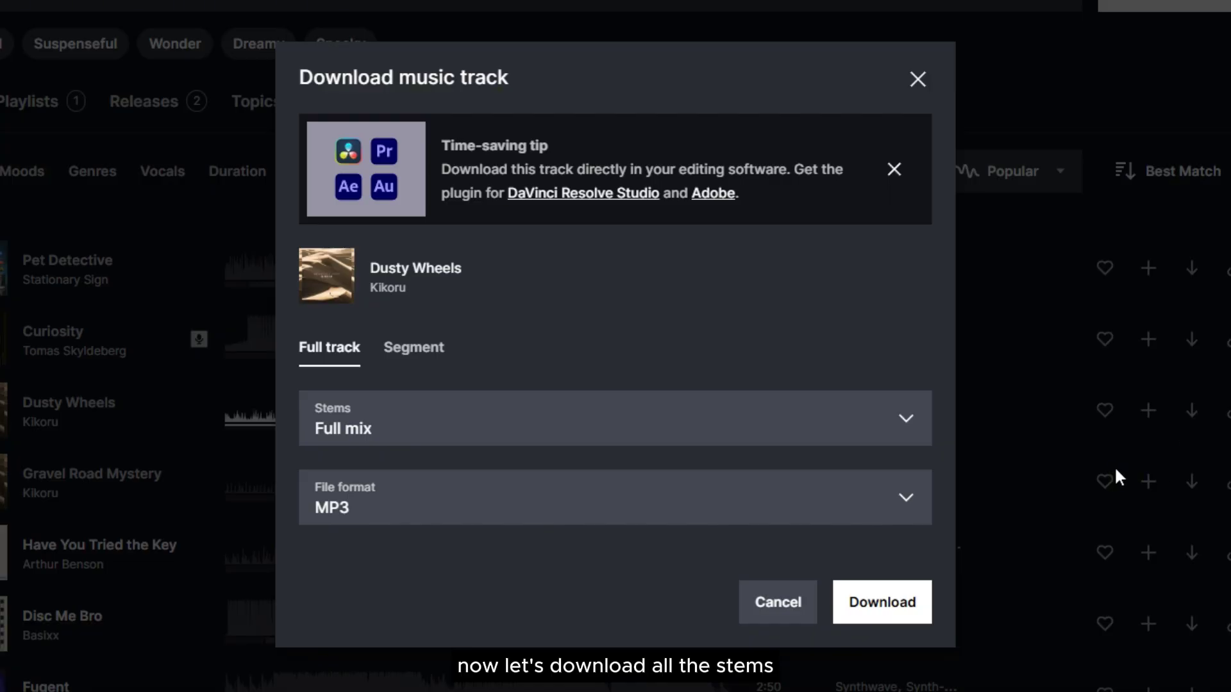
click(602, 430)
click(560, 516)
click(880, 599)
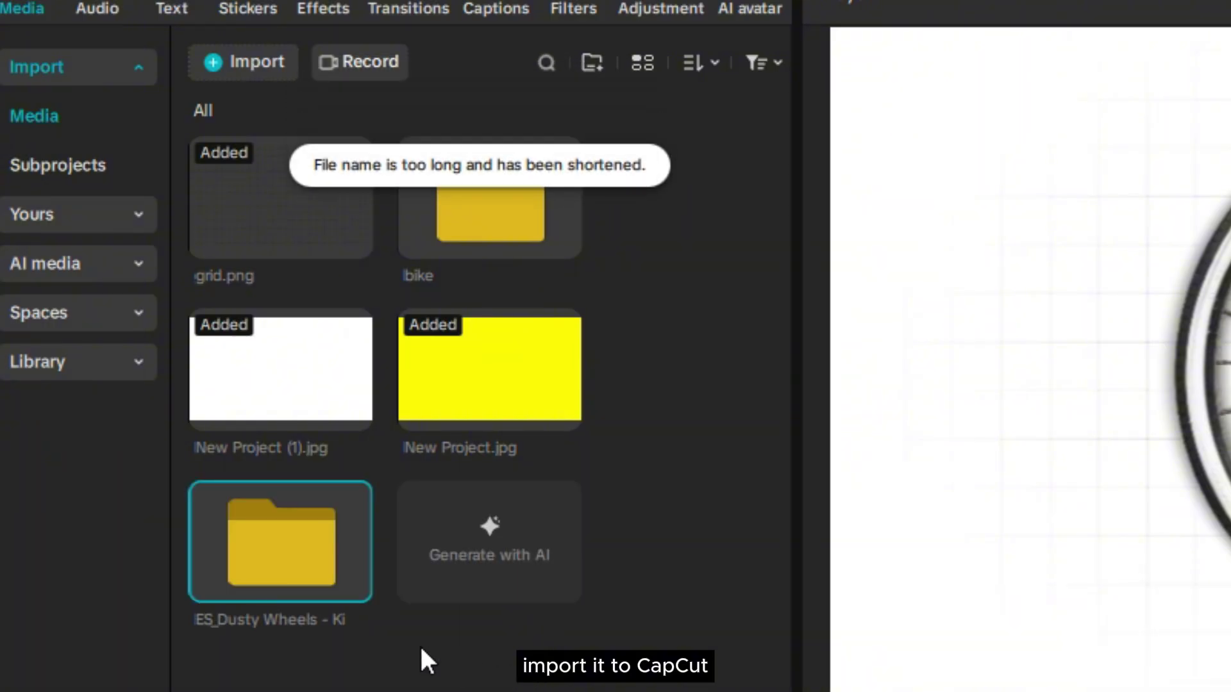
- In CapCut, add the Dusty Wheels drums, melody, instruments and bass stems on separate tracks from the start and play them with the voice-over
double_click(248, 561)
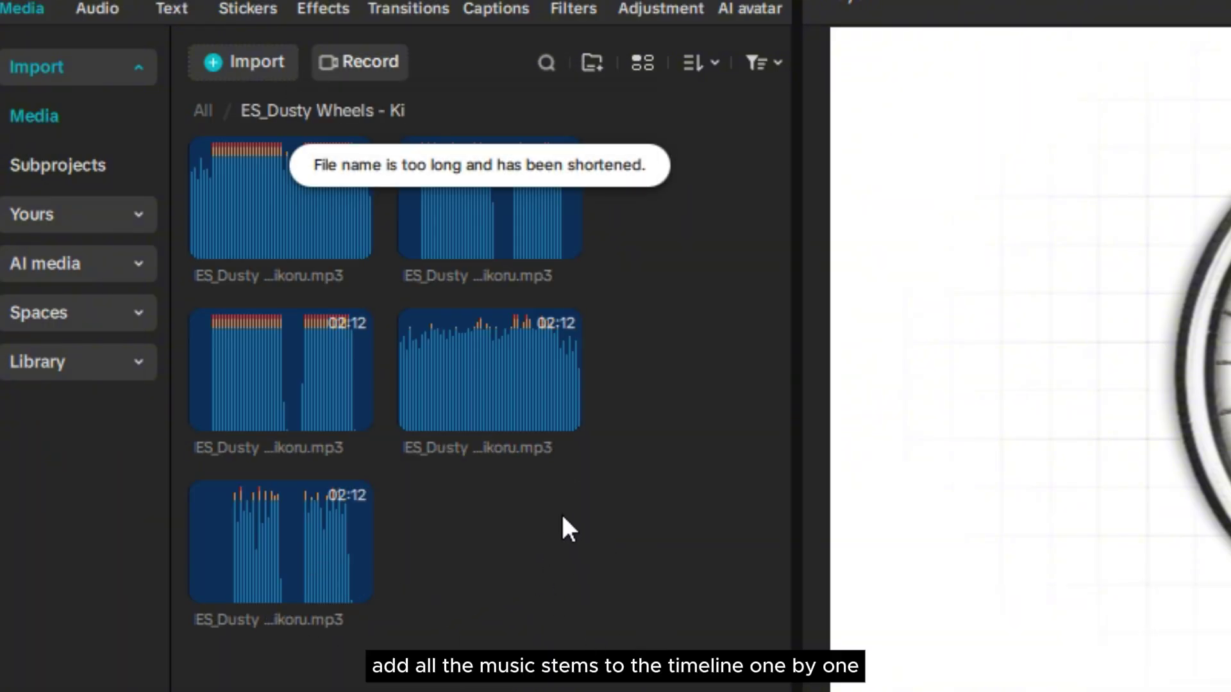
drag(493, 226, 310, 571)
drag(489, 370, 253, 606)
drag(370, 351, 225, 627)
drag(213, 31, 232, 626)
scroll(545, 536, down, 4)
drag(543, 536, 478, 339)
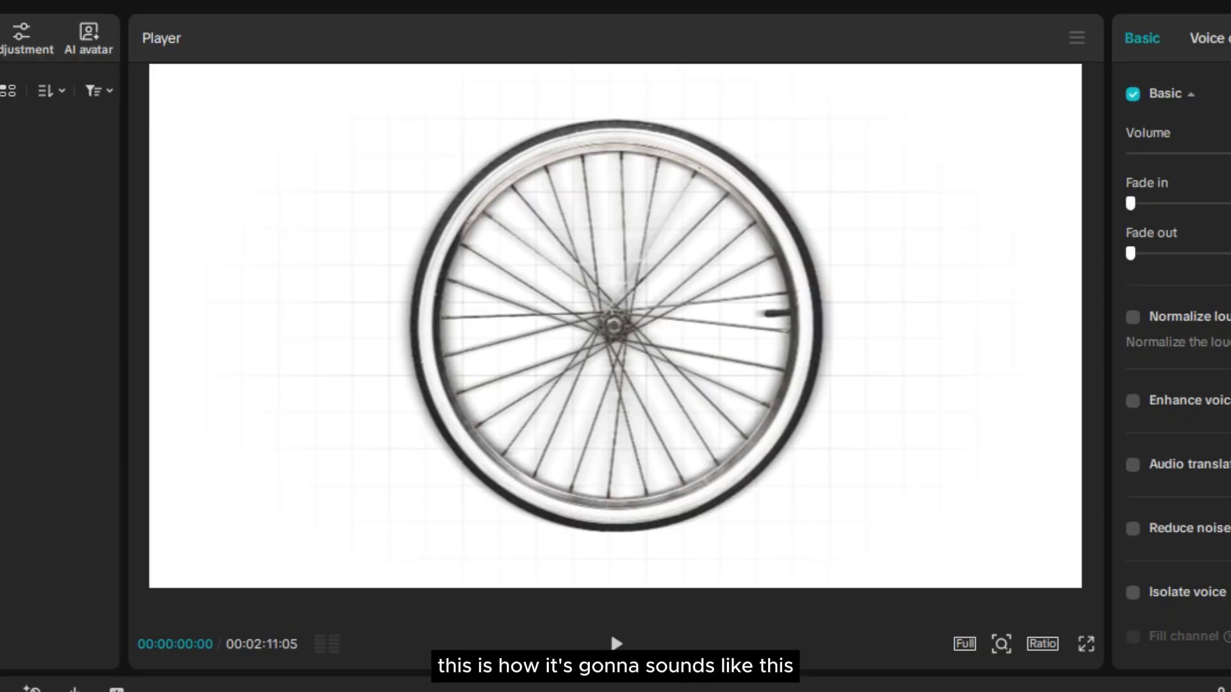
key(space)
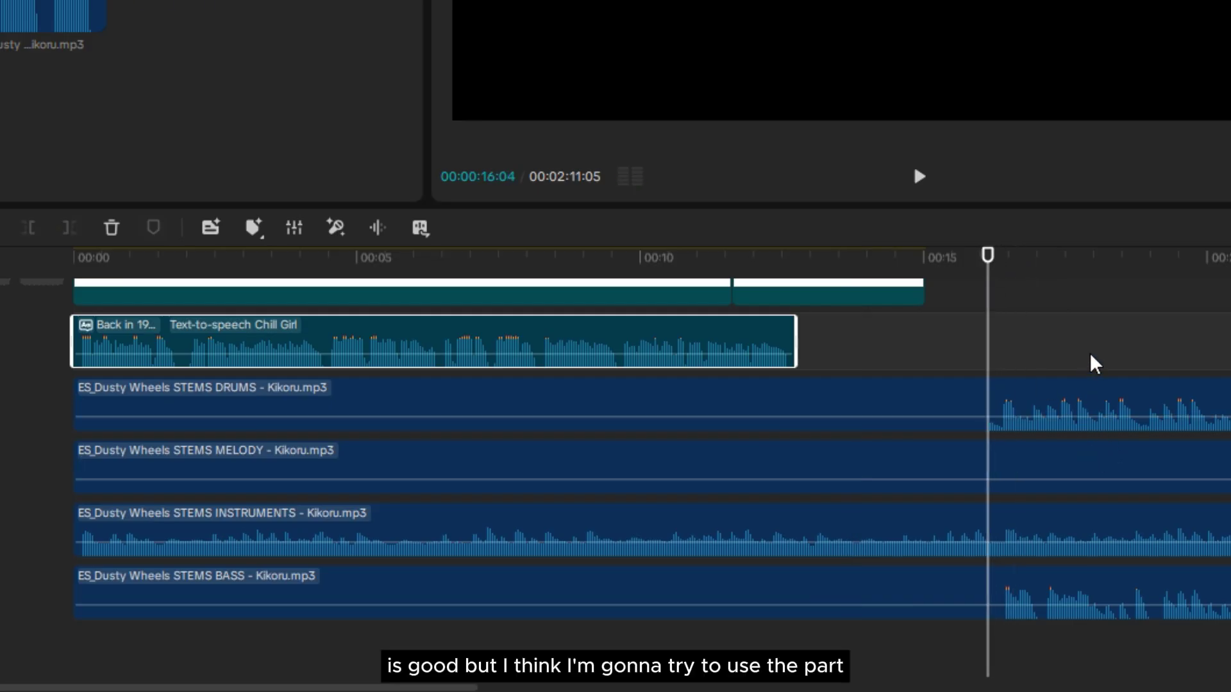
- Cut all four stems before 00:00:16:04, move them to the timeline's start, and play the result under the bicycle video
drag(1092, 339, 1122, 660)
key(q)
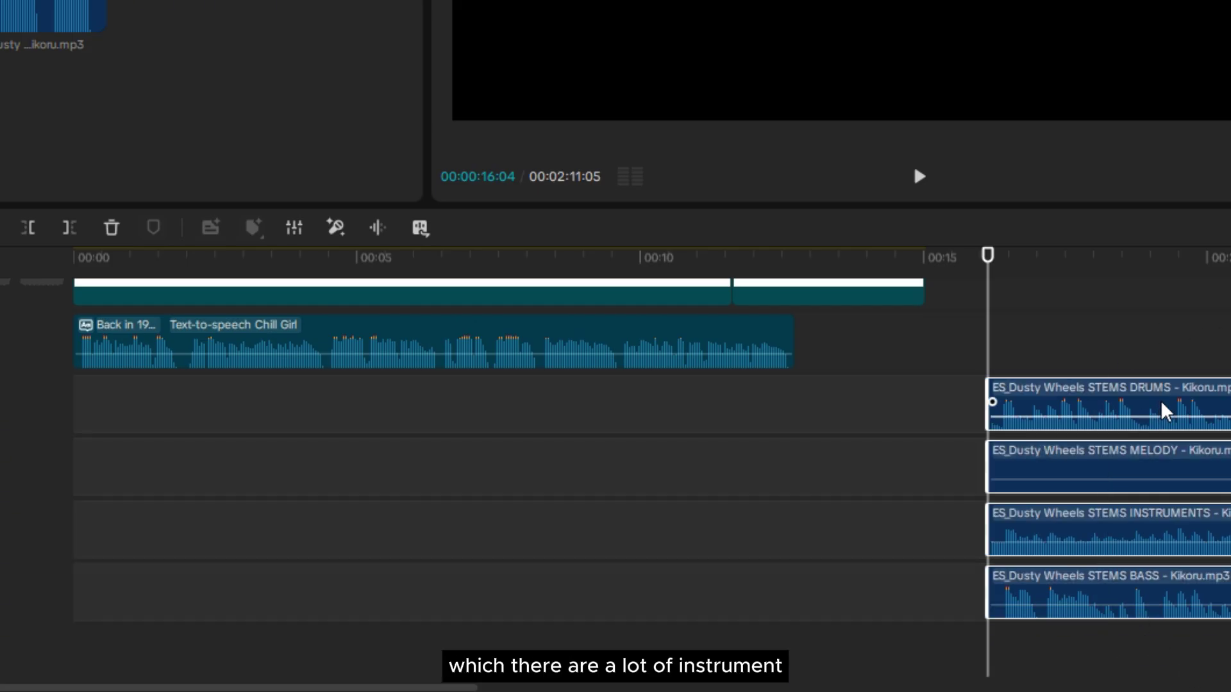
drag(1165, 410, 242, 412)
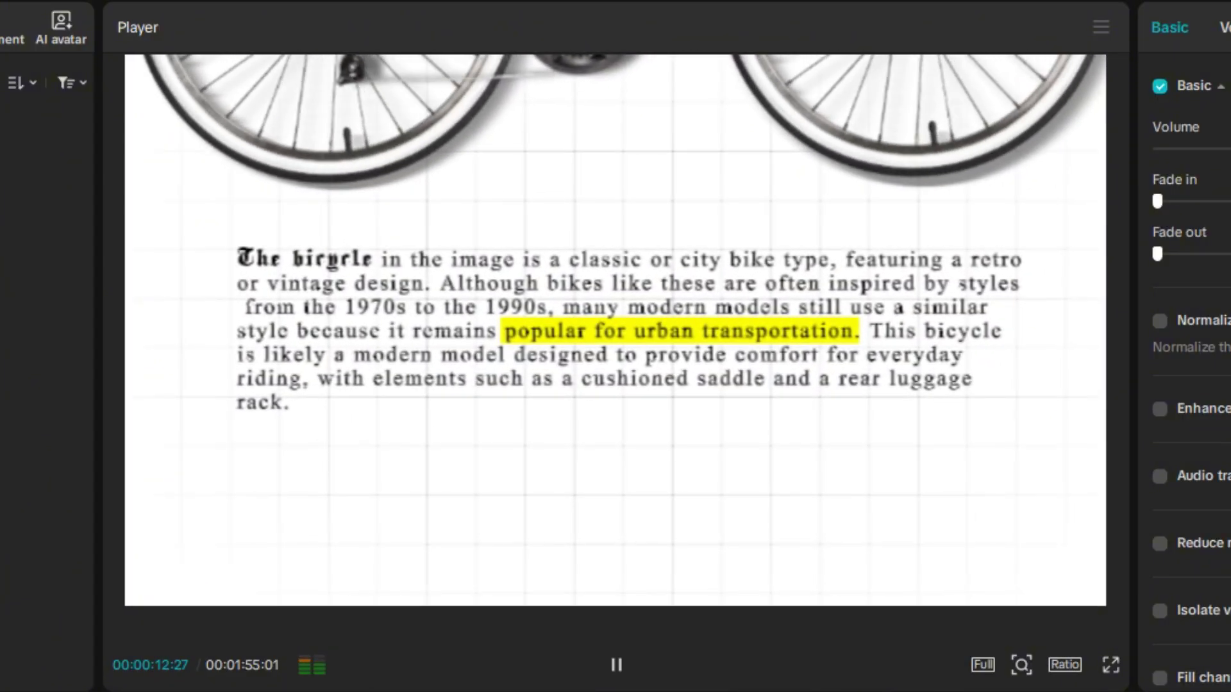
key(space)
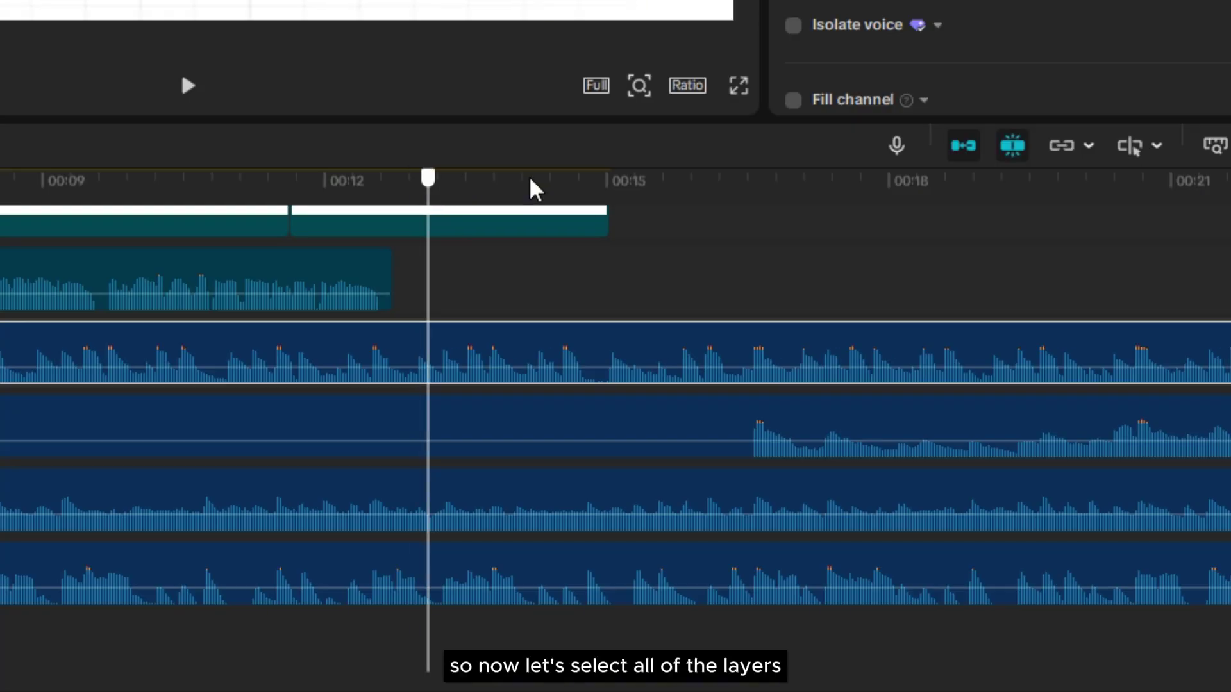
- Trim all four music stems to the end of the bicycle video and combine them into one compound clip
drag(584, 187, 603, 196)
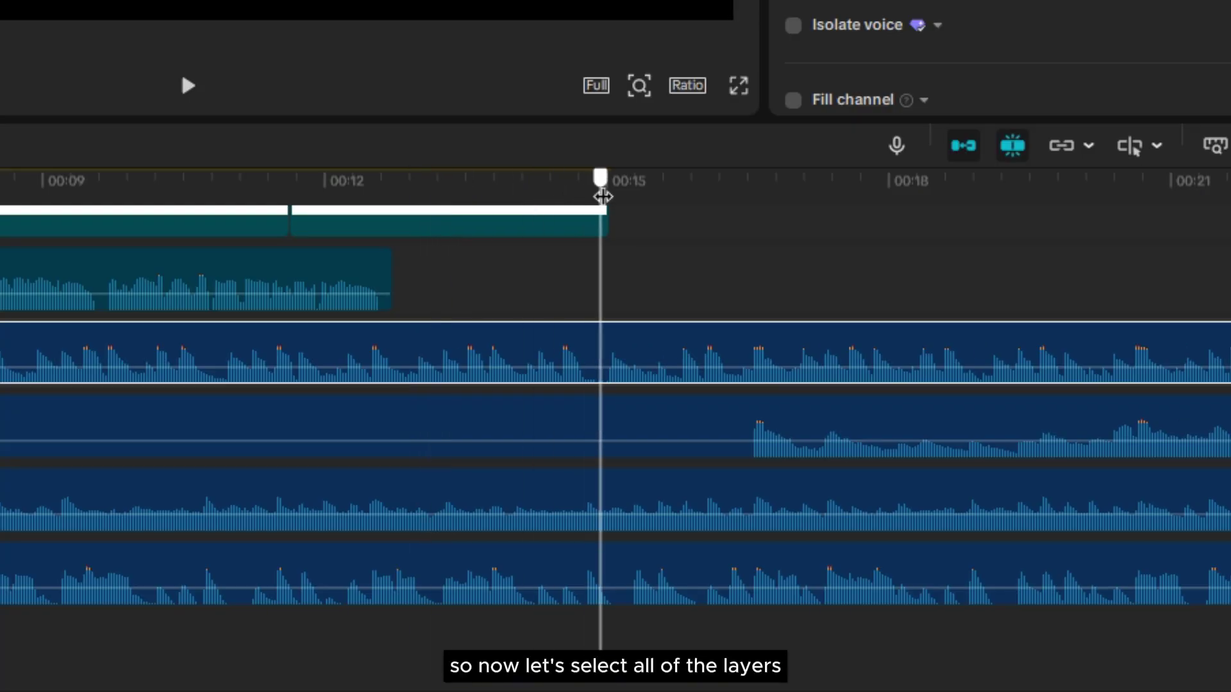
drag(755, 276, 650, 647)
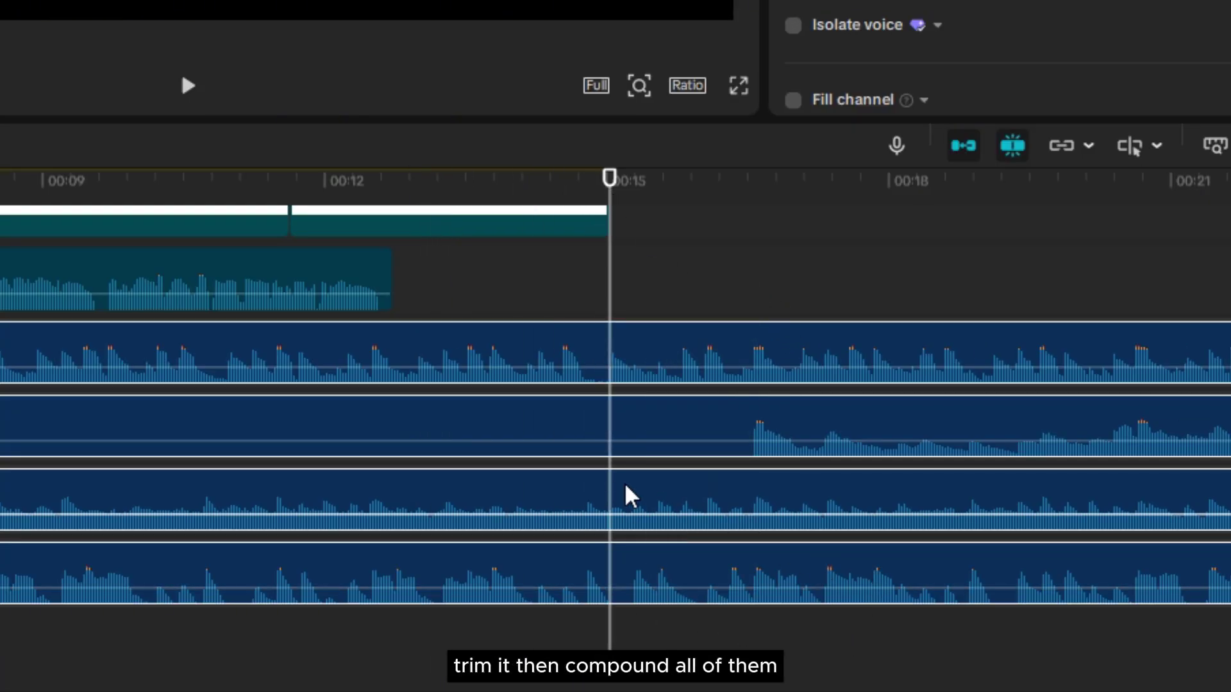
key(w)
right_click(367, 398)
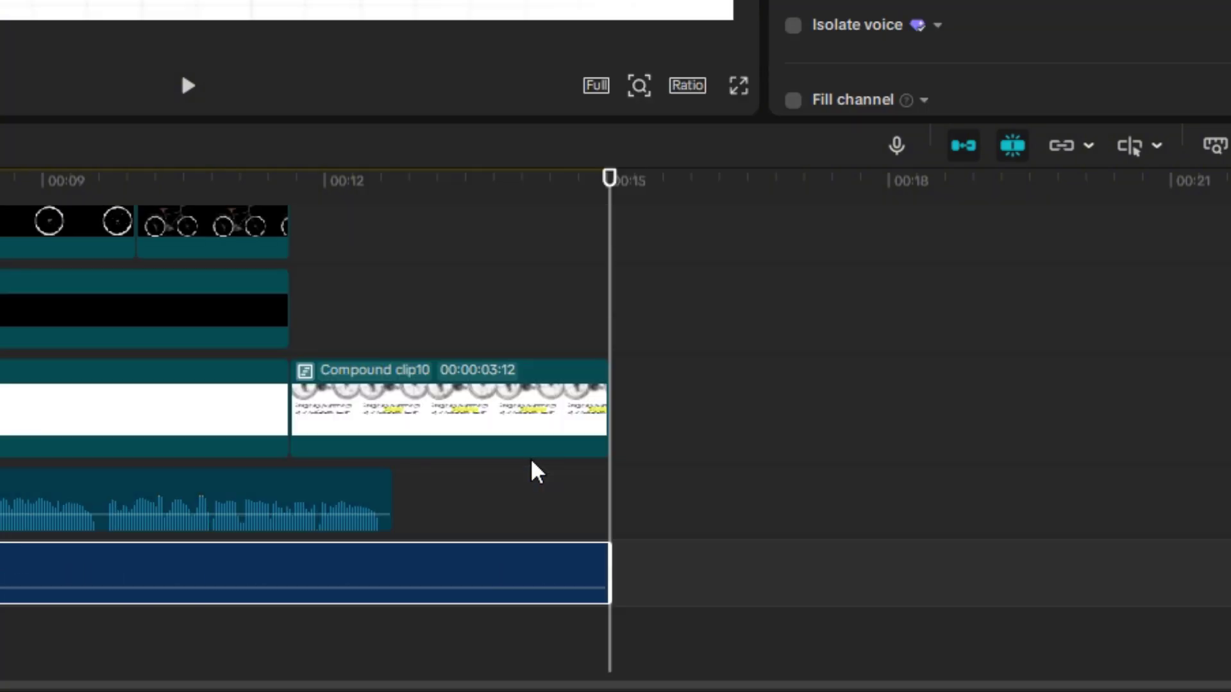
click(531, 467)
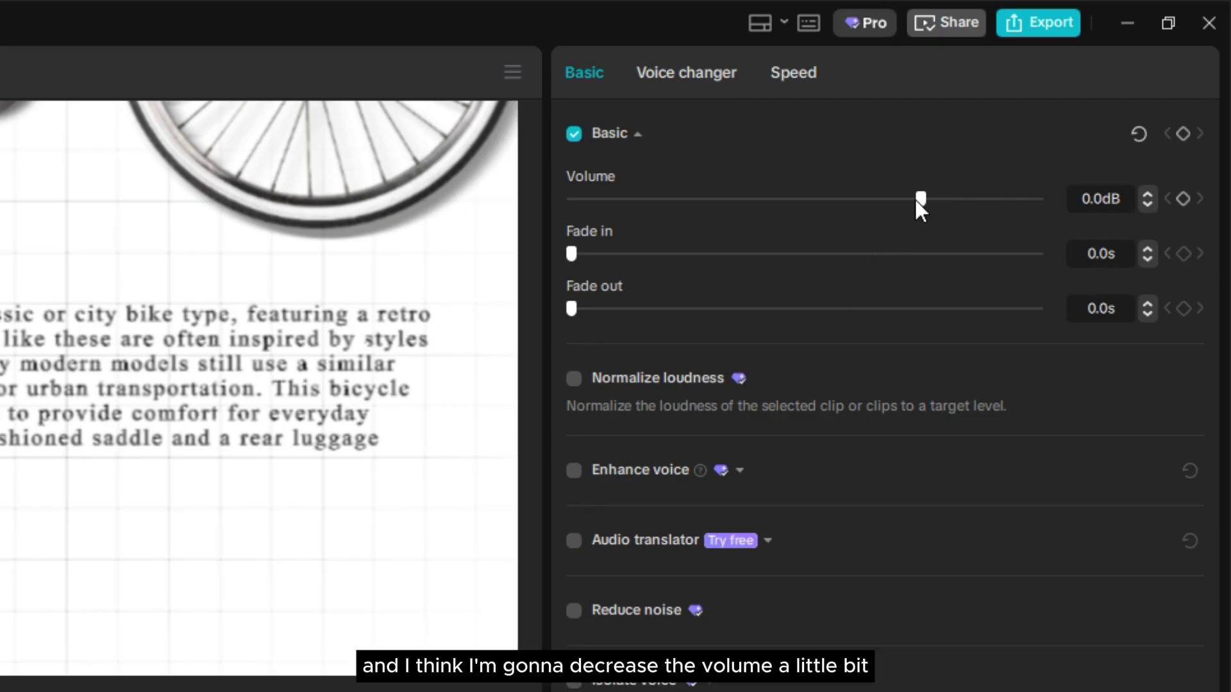
- Lower the compound music clip's volume a little and play it to check the level
drag(917, 199, 868, 217)
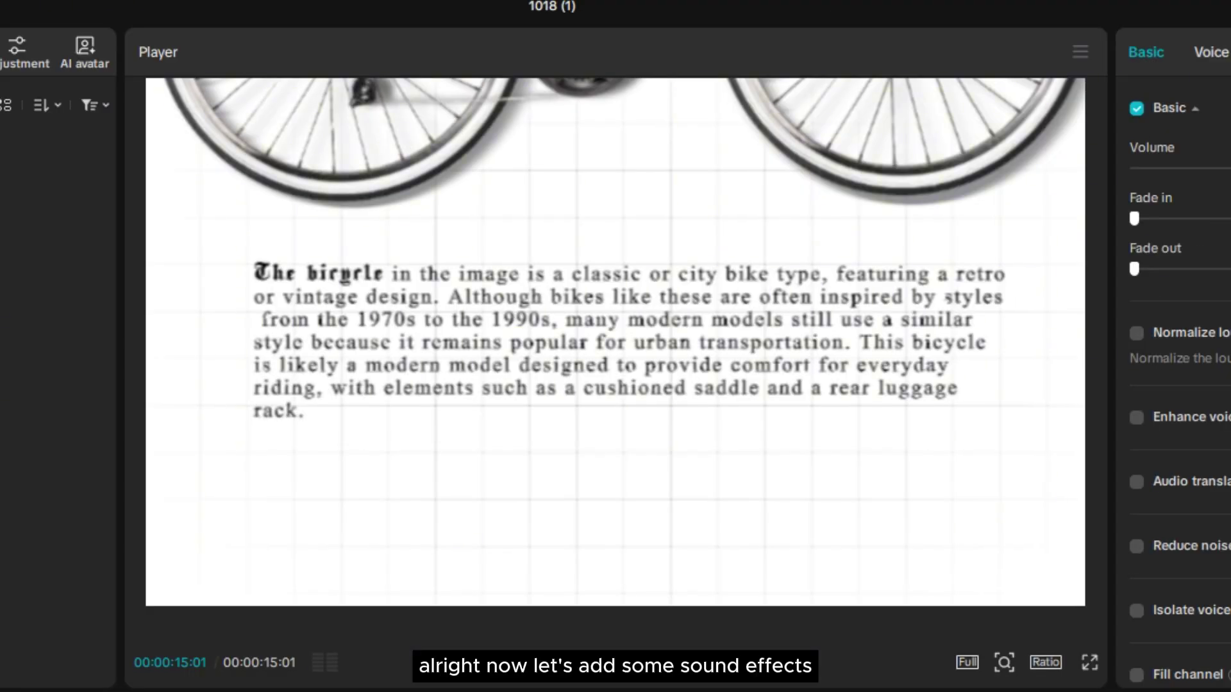
key(space)
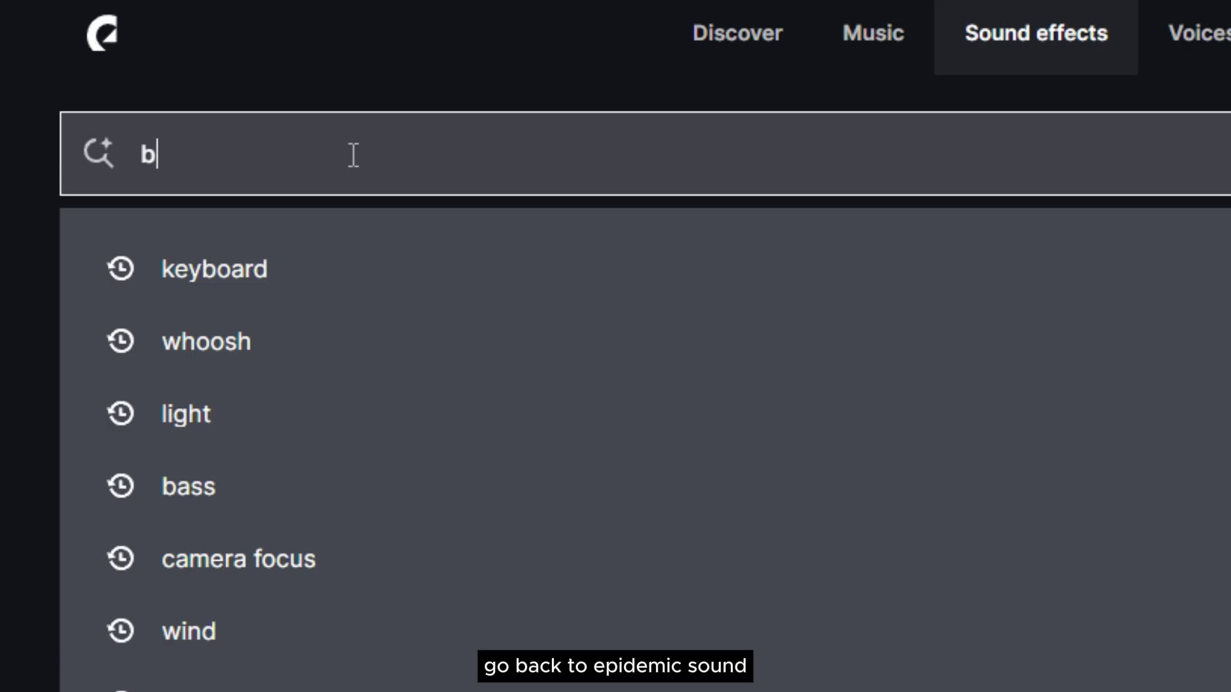
- Search Epidemic Sound's sound effects for "bike" and preview the road bike, free-pedaling wheel, slow chain and bike stand effects
click(354, 155)
text(bike)
key(Return)
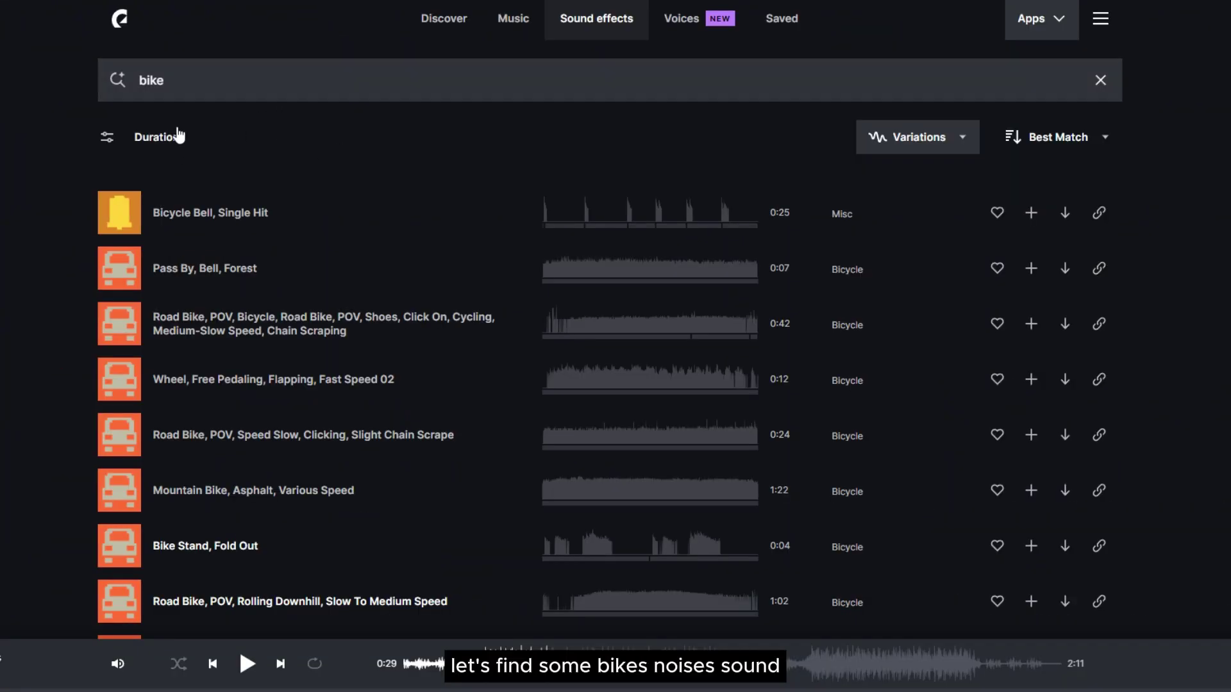
click(119, 323)
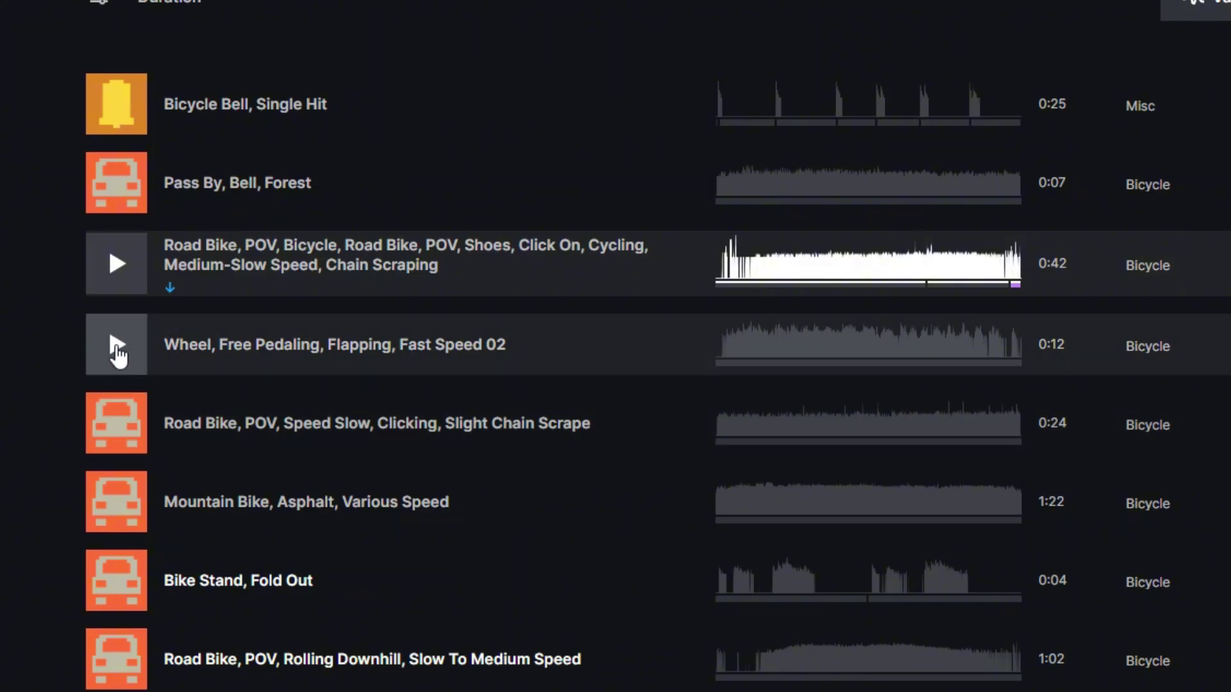
click(116, 348)
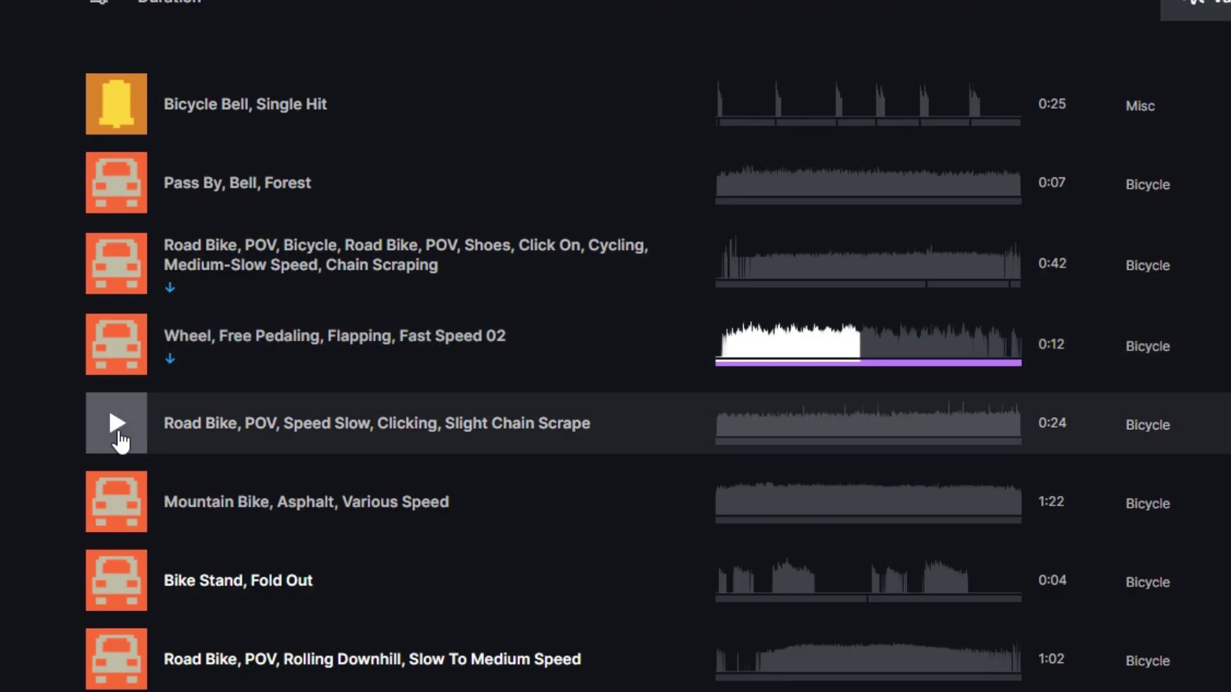
click(116, 423)
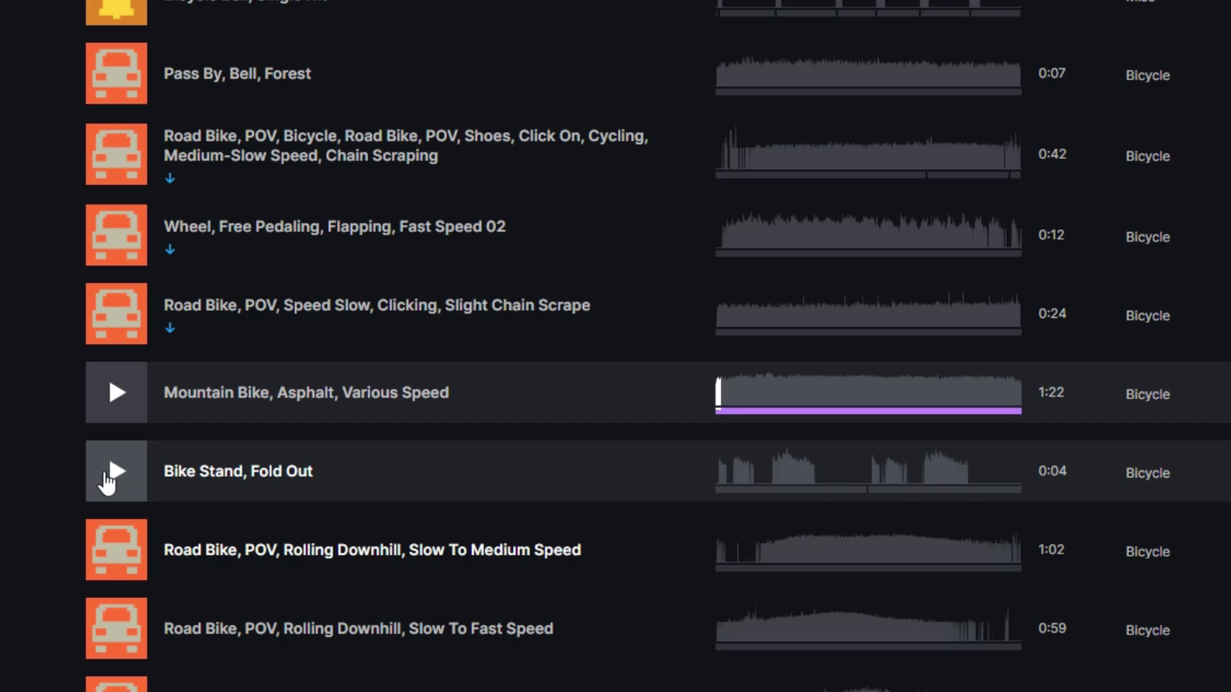
click(112, 486)
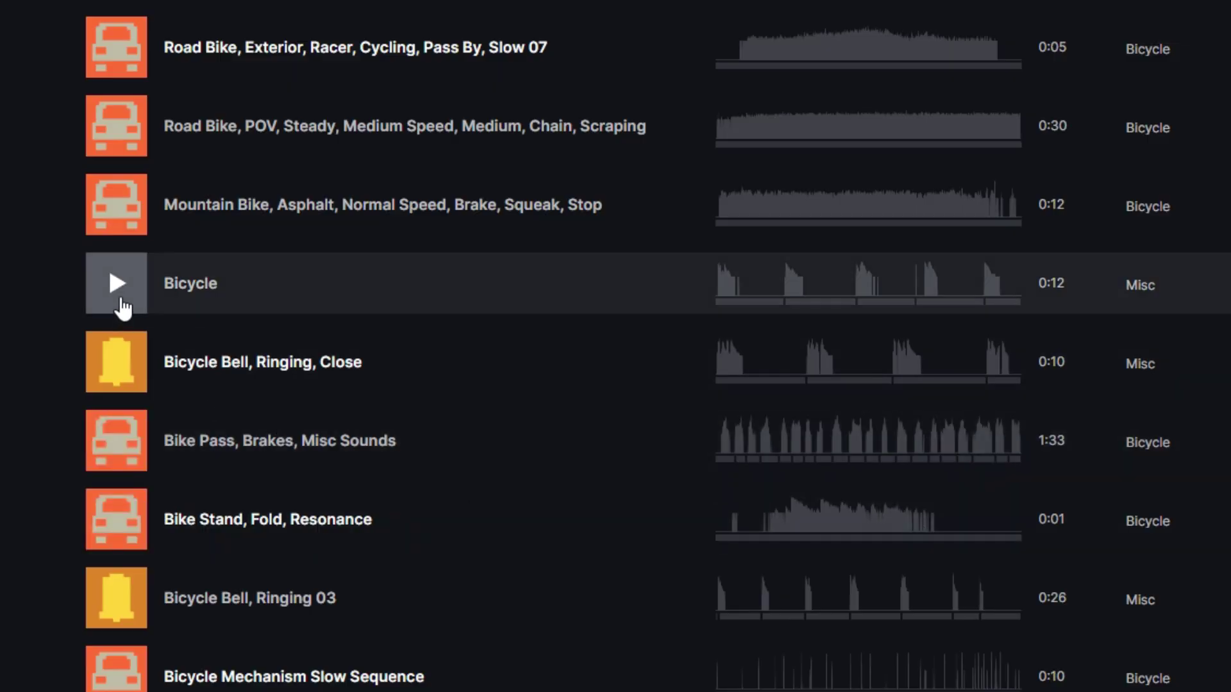
- Preview the Bicycle and "Bicycle Bell, Ringing, Close" effects to choose an additional bell sound
click(120, 299)
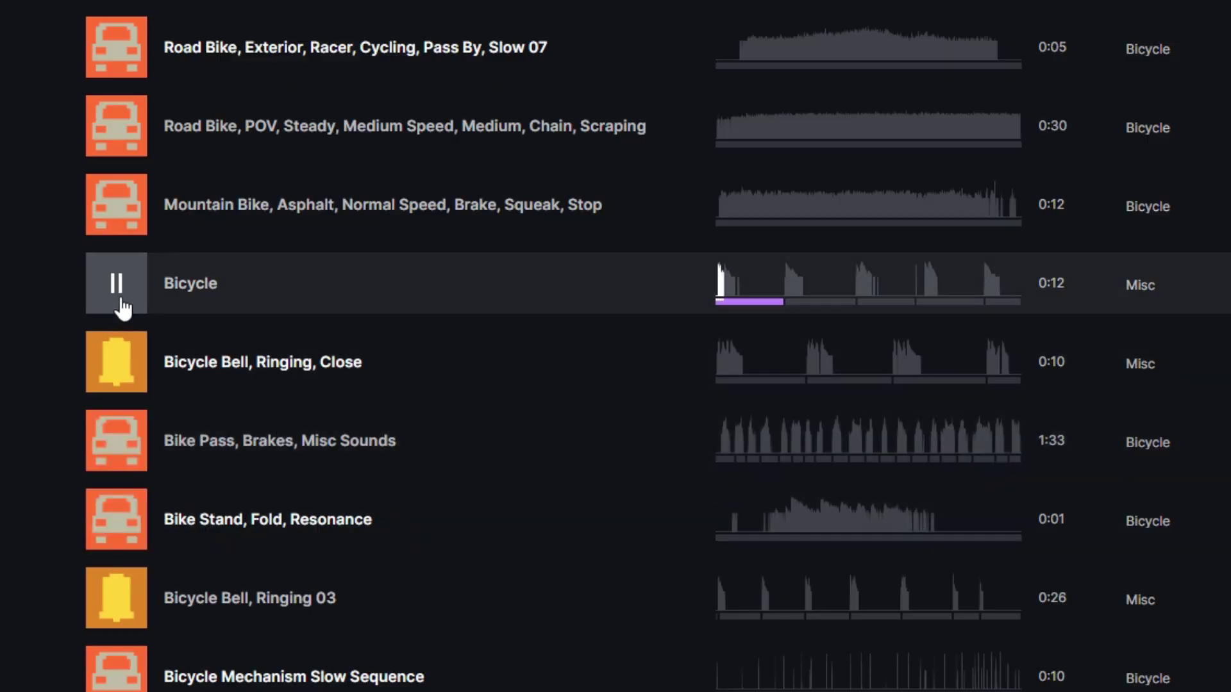
click(114, 363)
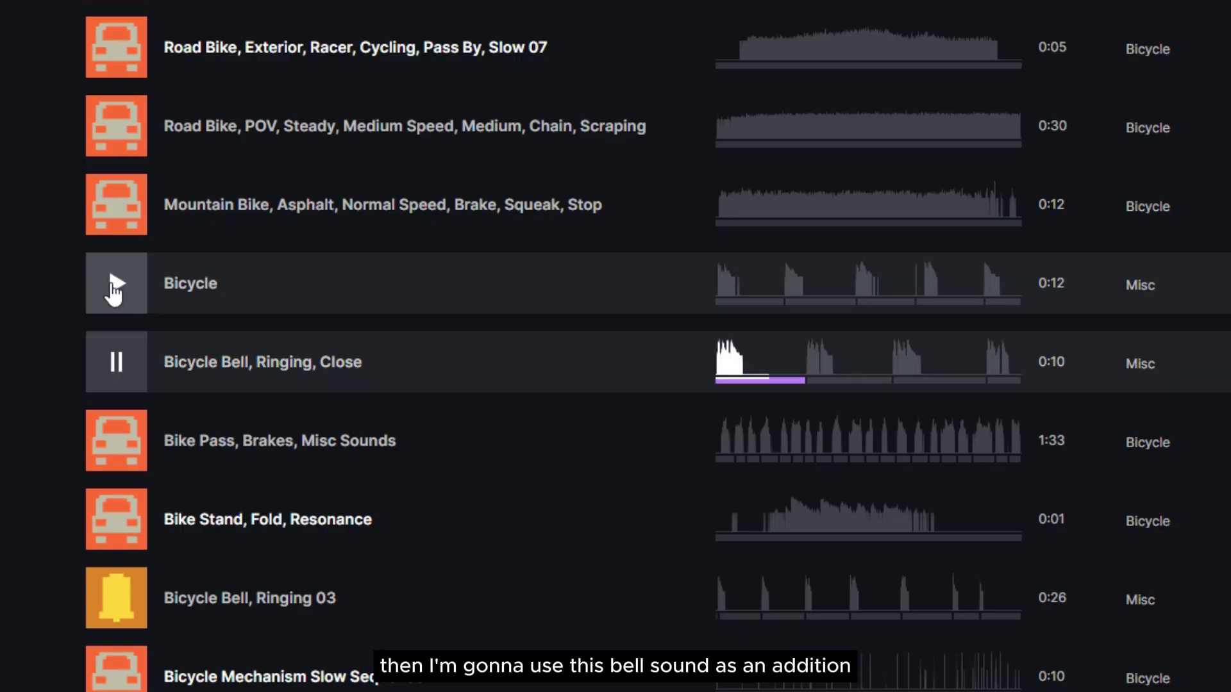
click(114, 289)
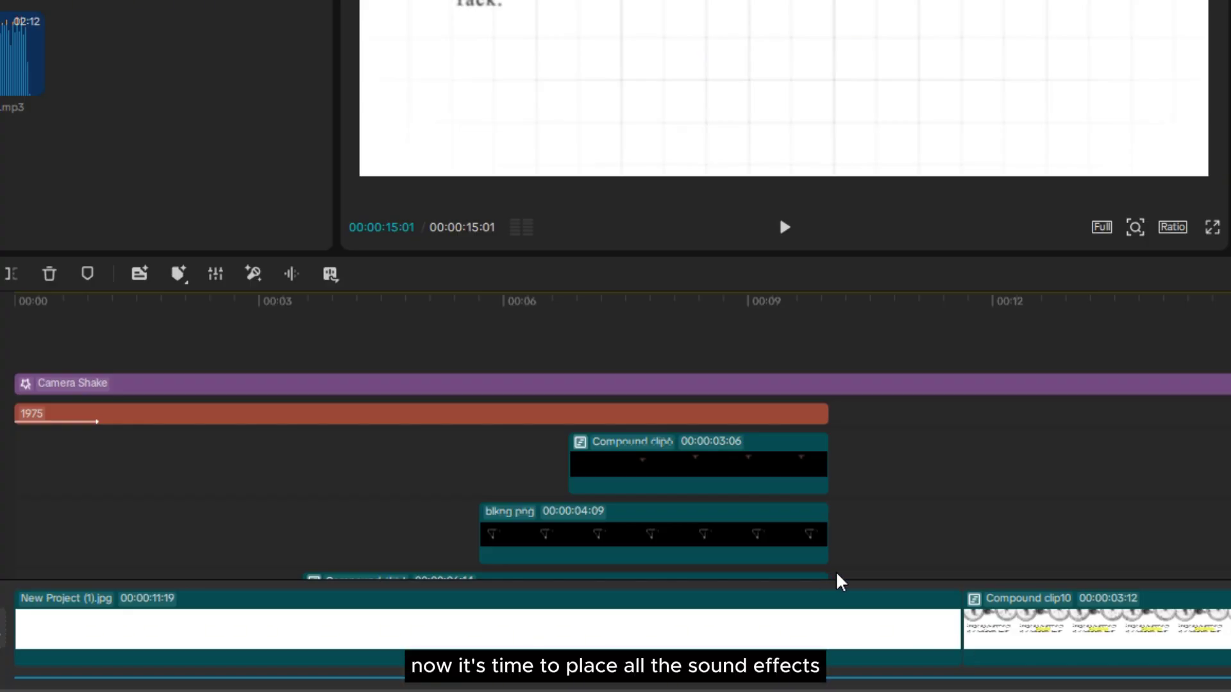
- In CapCut, add the road bike effect below the compound music clip from the timeline's start and play it with the video
drag(667, 311, 14, 301)
scroll(269, 387, down, 2)
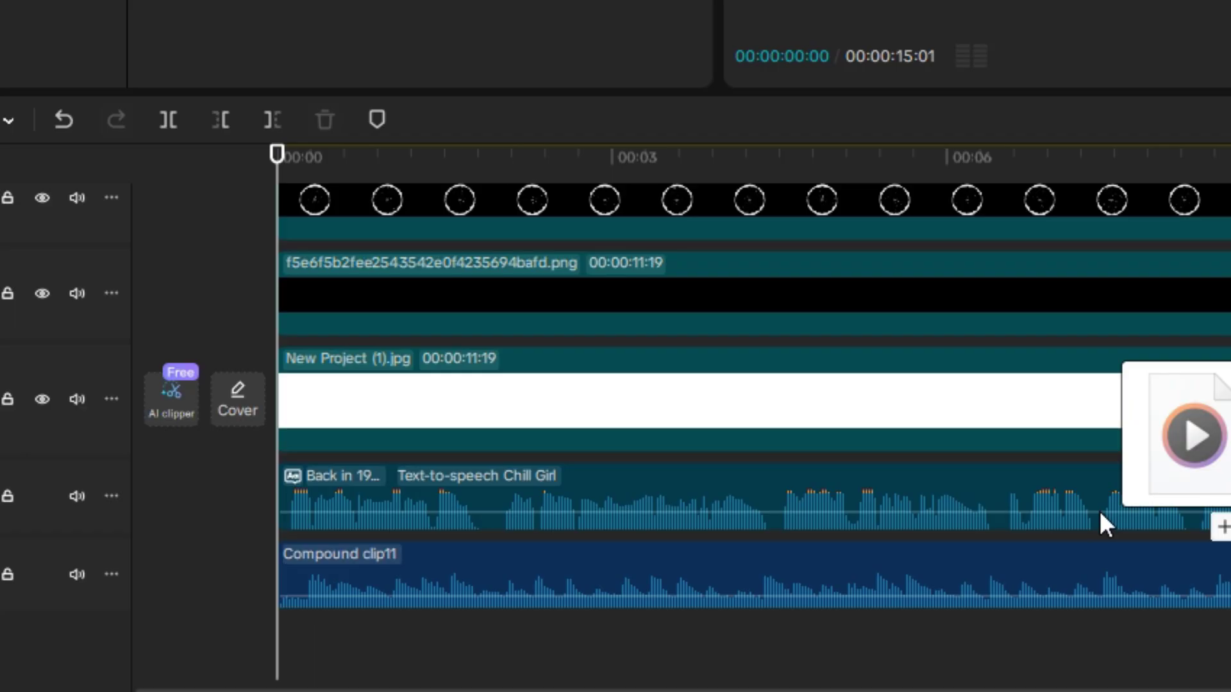
drag(1099, 516, 407, 620)
key(space)
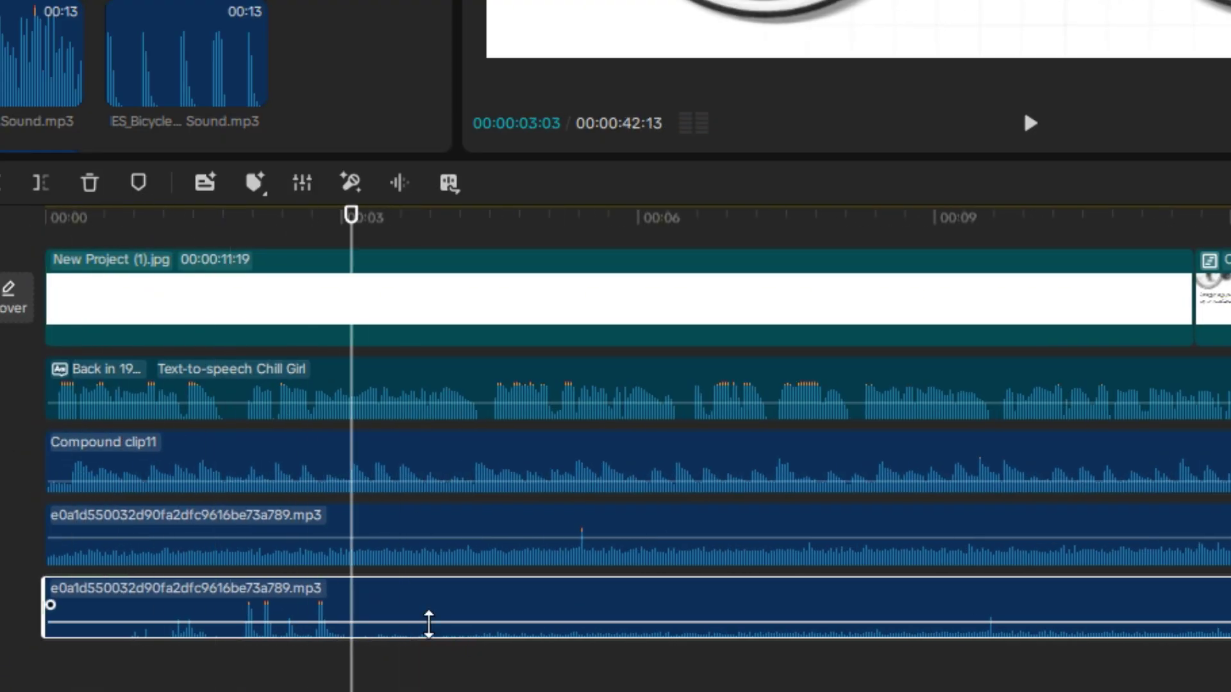
drag(245, 618, 465, 615)
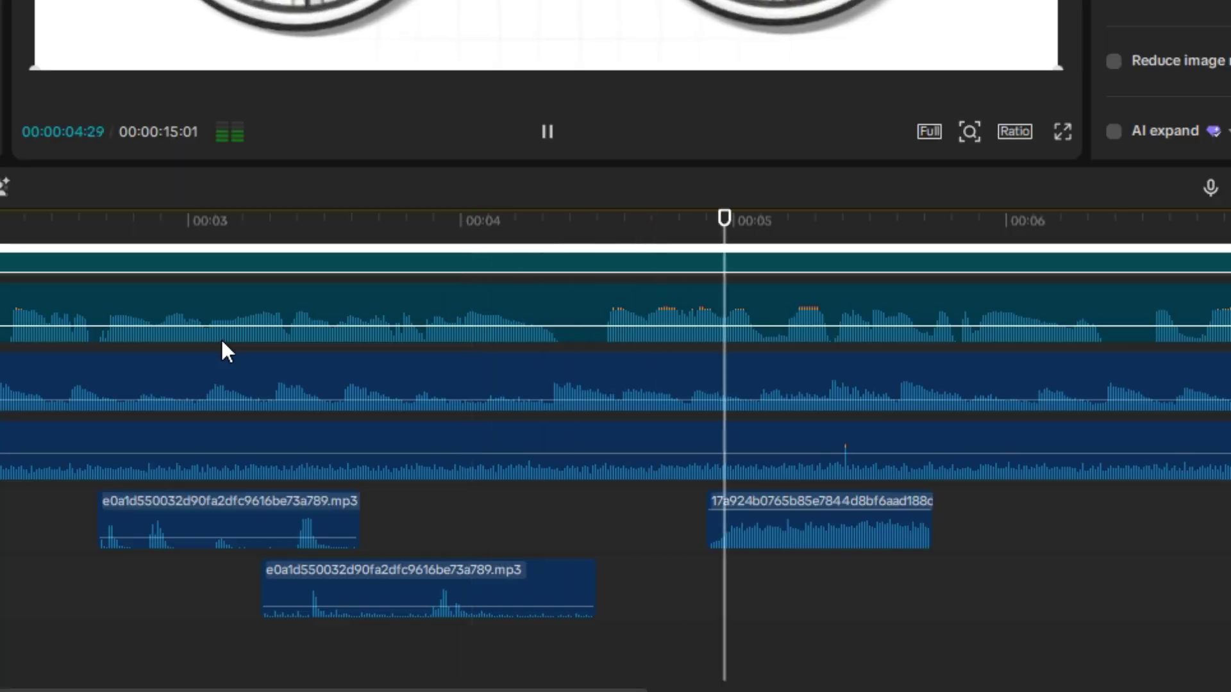
- Shorten the effect clip near 00:00:05, lower its volume and play that section to check the sync
drag(935, 509, 917, 510)
key(space)
click(199, 250)
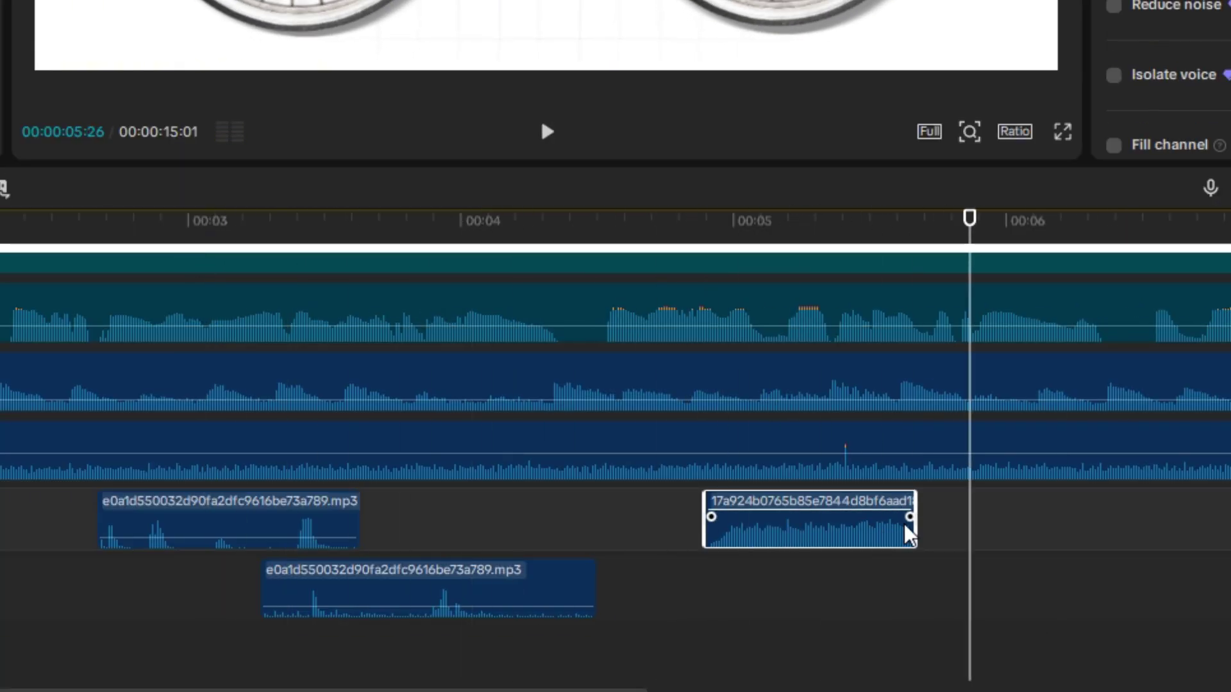
drag(828, 510, 828, 523)
click(575, 246)
key(space)
key(space)
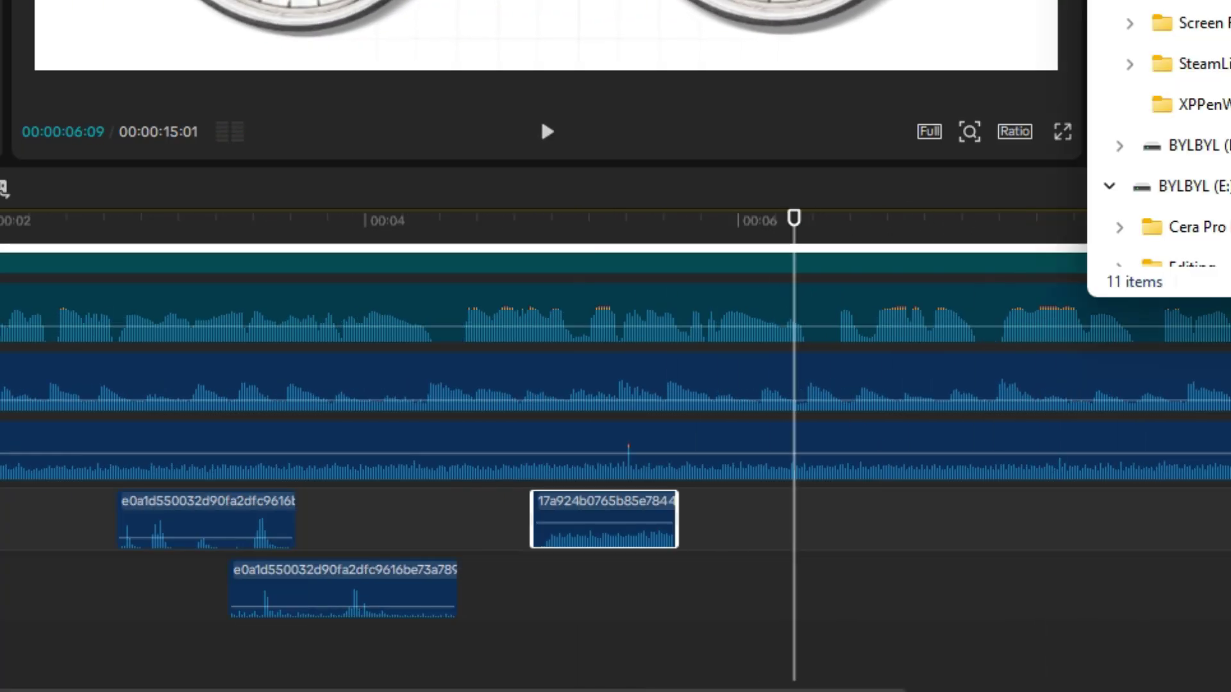
- Add the next bicycle effect near 00:00:06 on a lower track and cut its start and end down to a short hit
drag(1218, 282, 793, 522)
drag(1019, 519, 808, 588)
key(q)
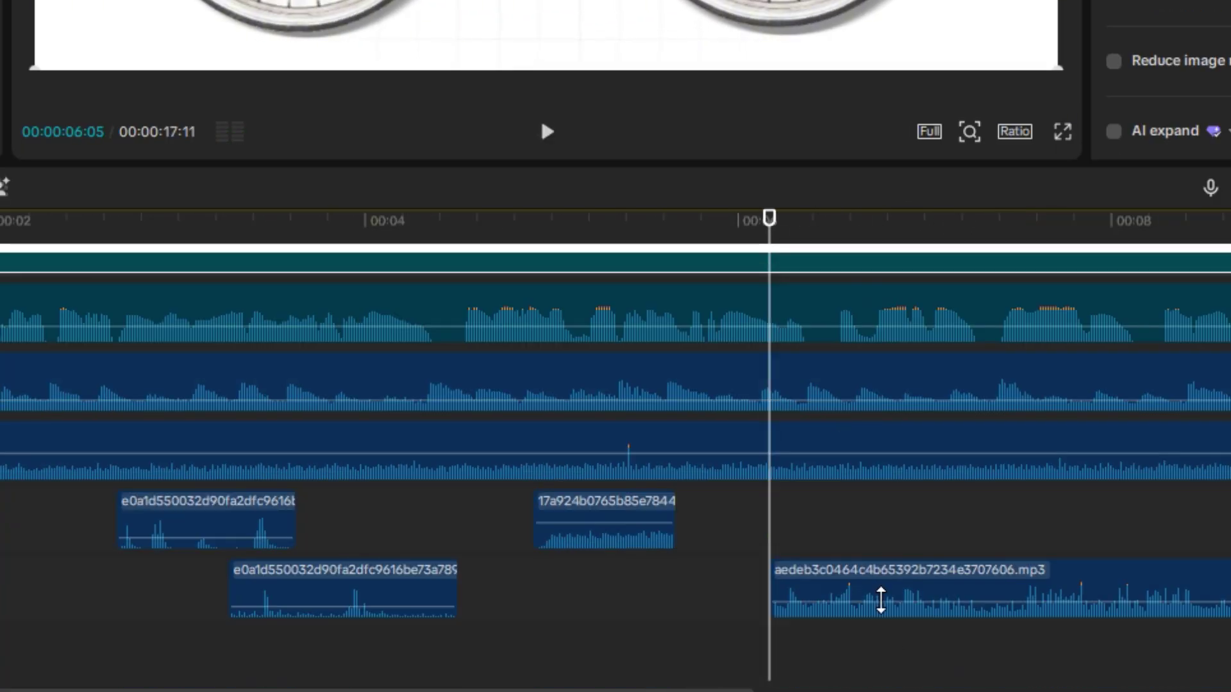
click(869, 598)
key(w)
scroll(810, 367, up, 2)
- Play the bicycle sequence and move the short hit up onto the first effects track
drag(504, 241, 705, 240)
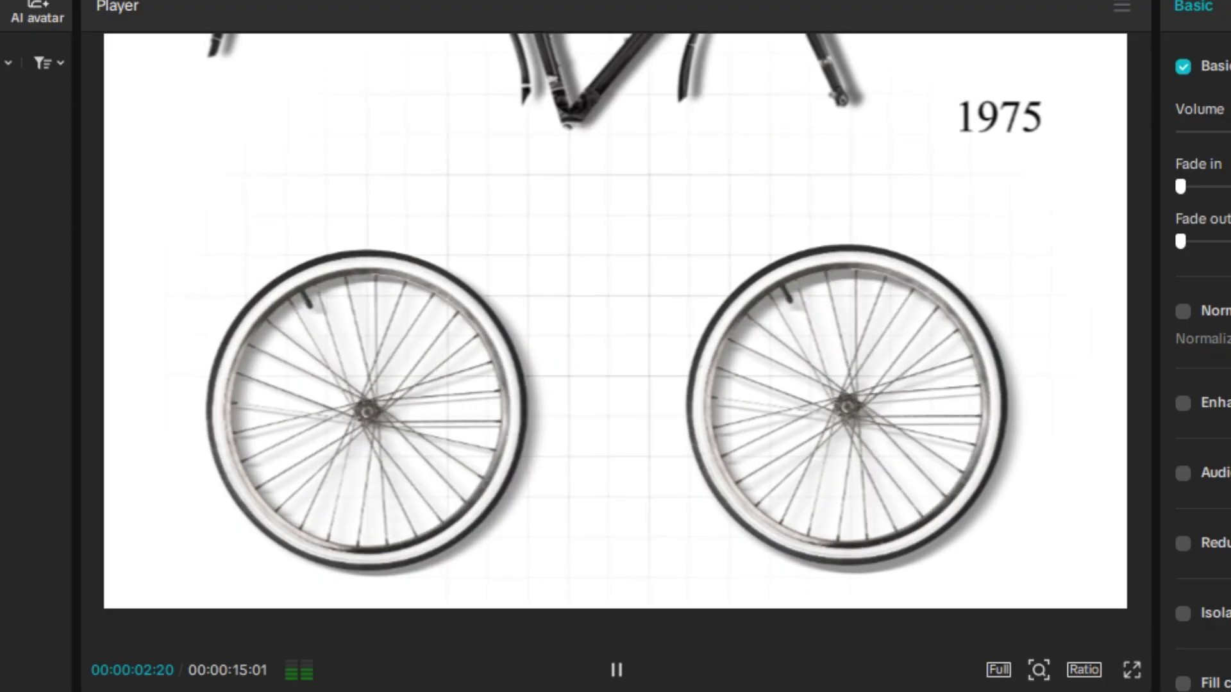
click(612, 660)
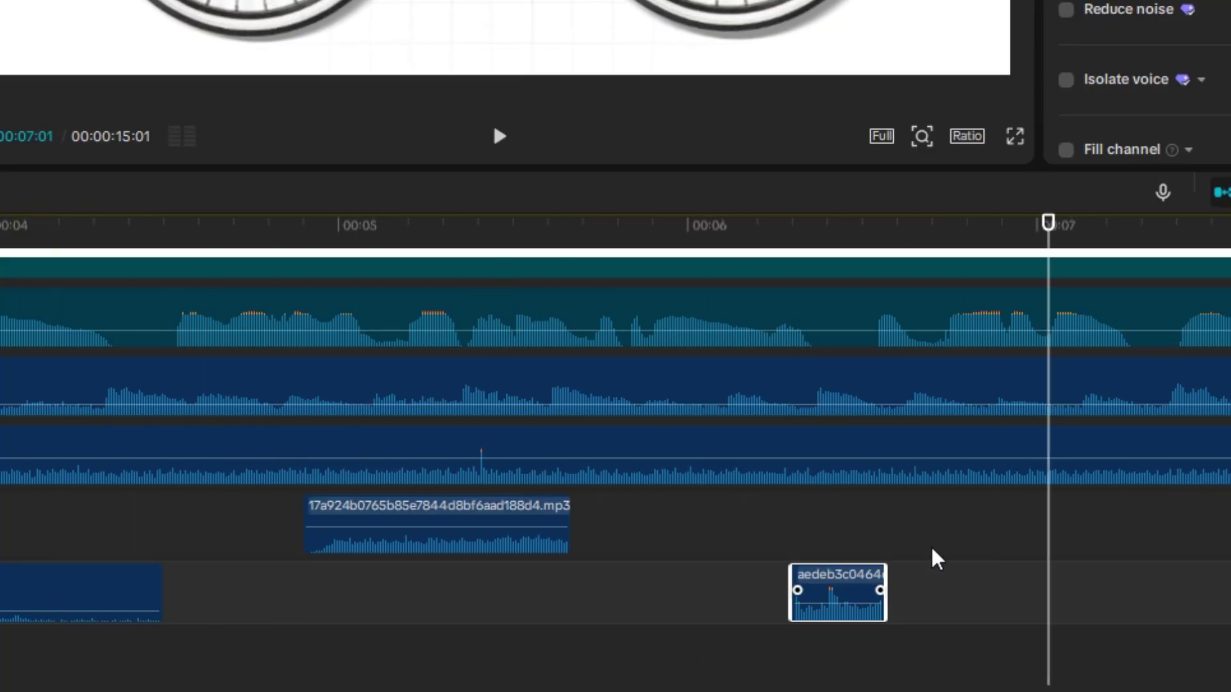
drag(843, 601, 838, 532)
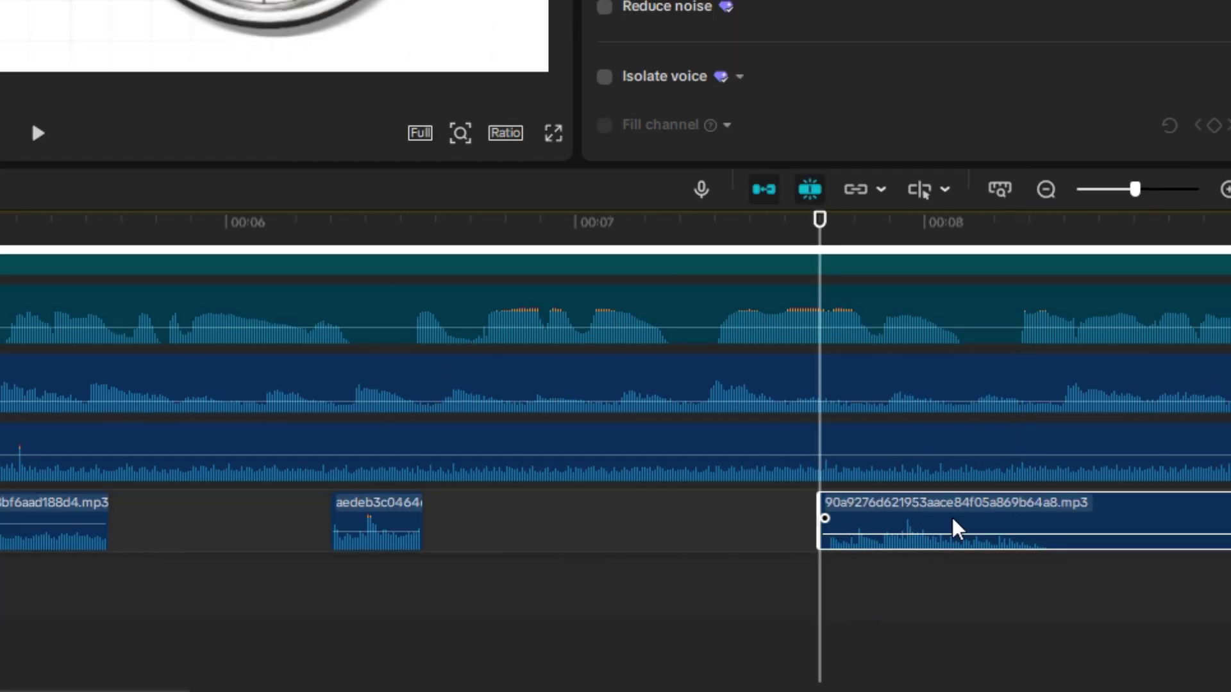
- Move the last bicycle effect earlier to start at about 00:00:07, raise its volume and play it to check the sync
drag(953, 528, 737, 536)
key(space)
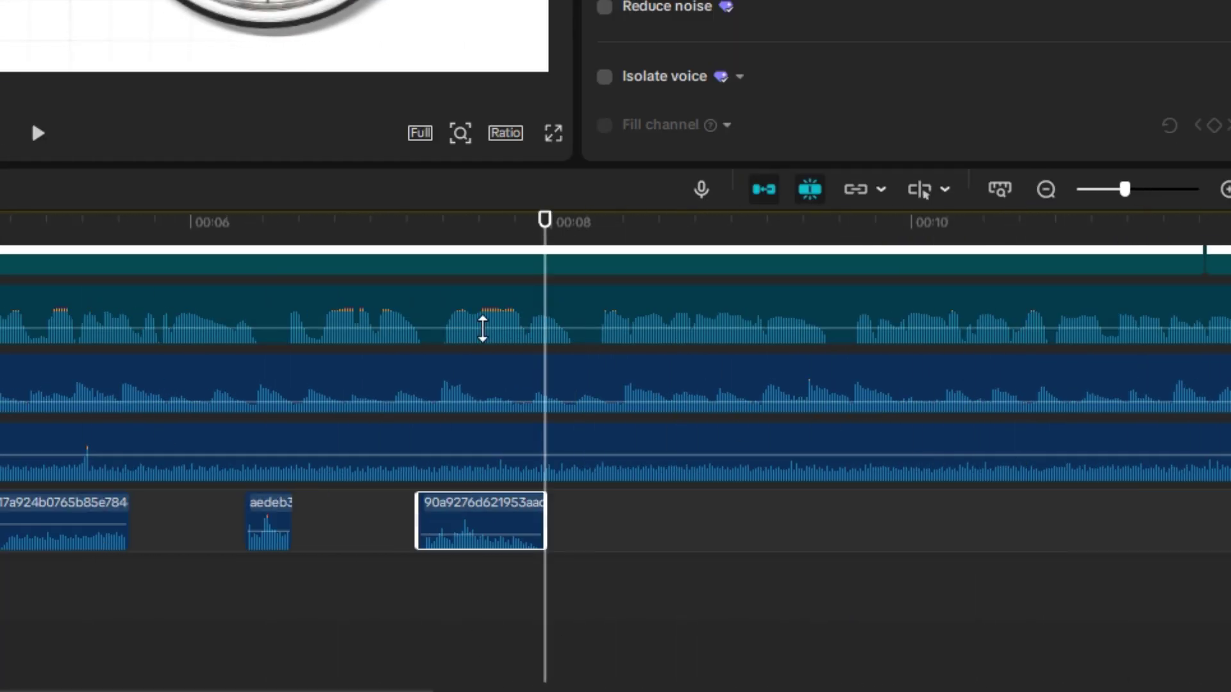
click(417, 234)
click(598, 223)
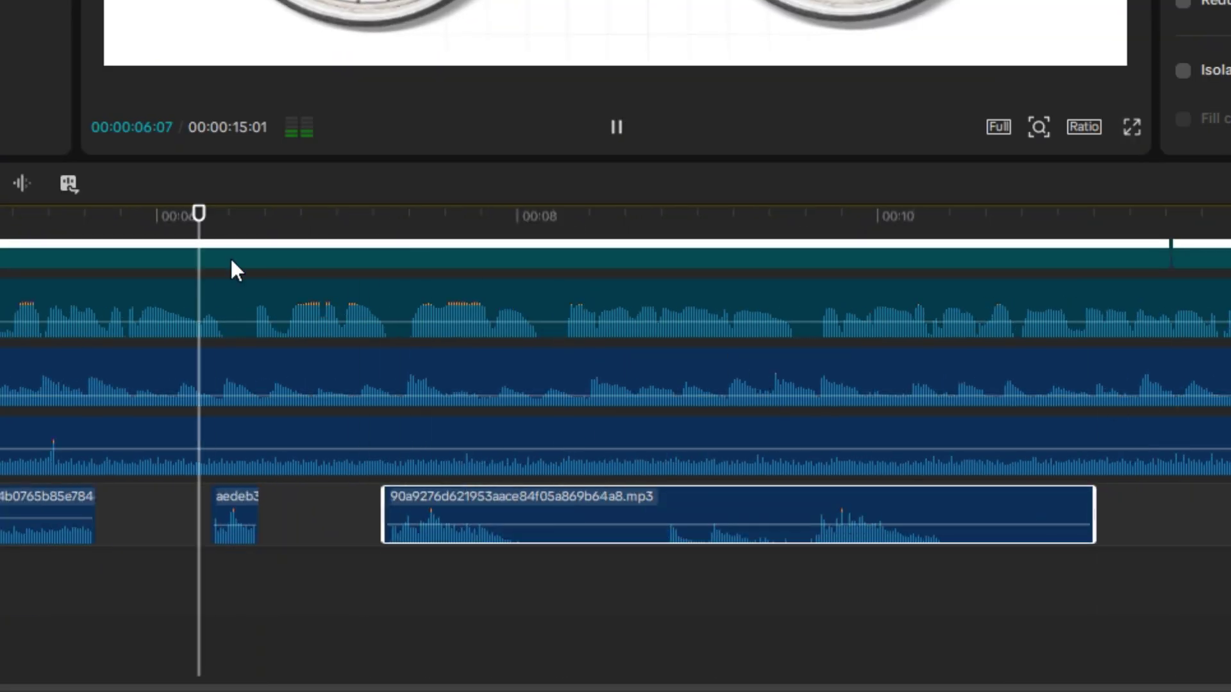
click(614, 126)
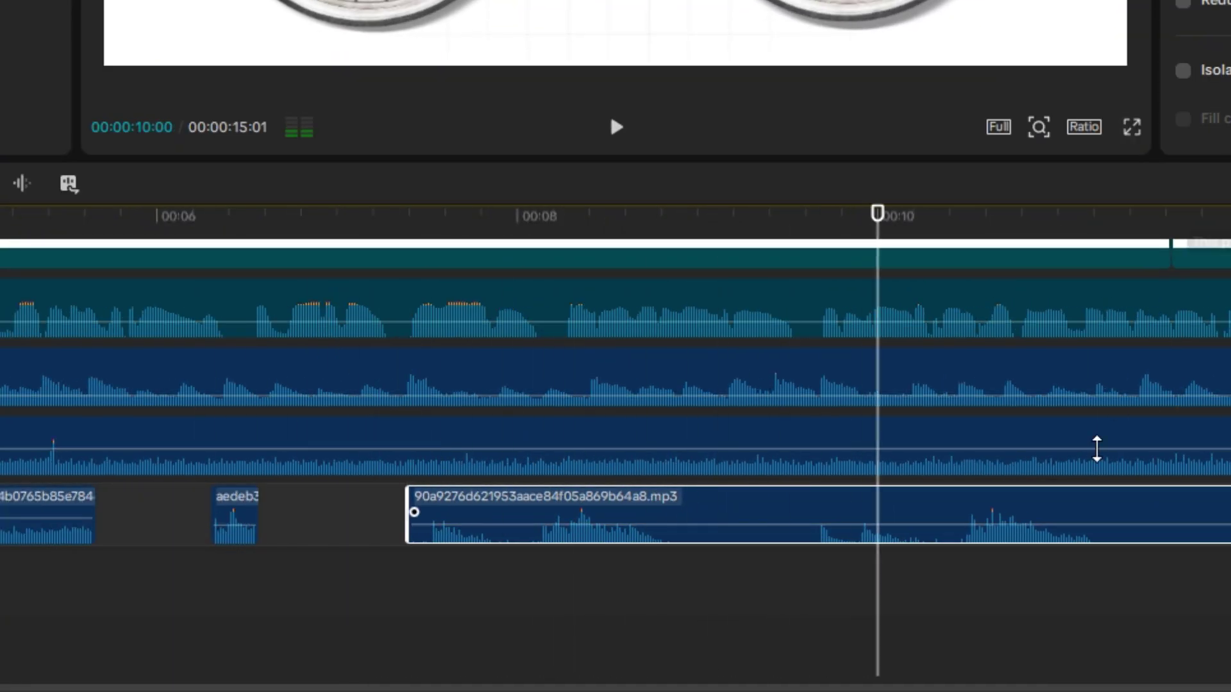
click(586, 218)
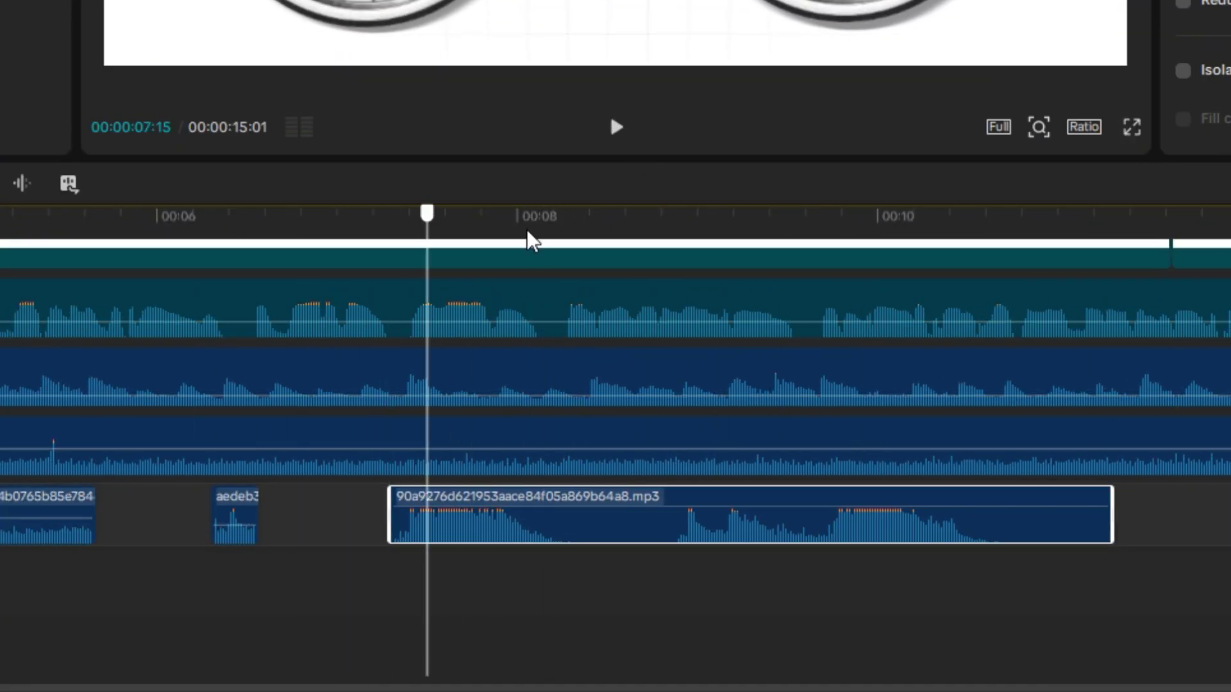
click(557, 231)
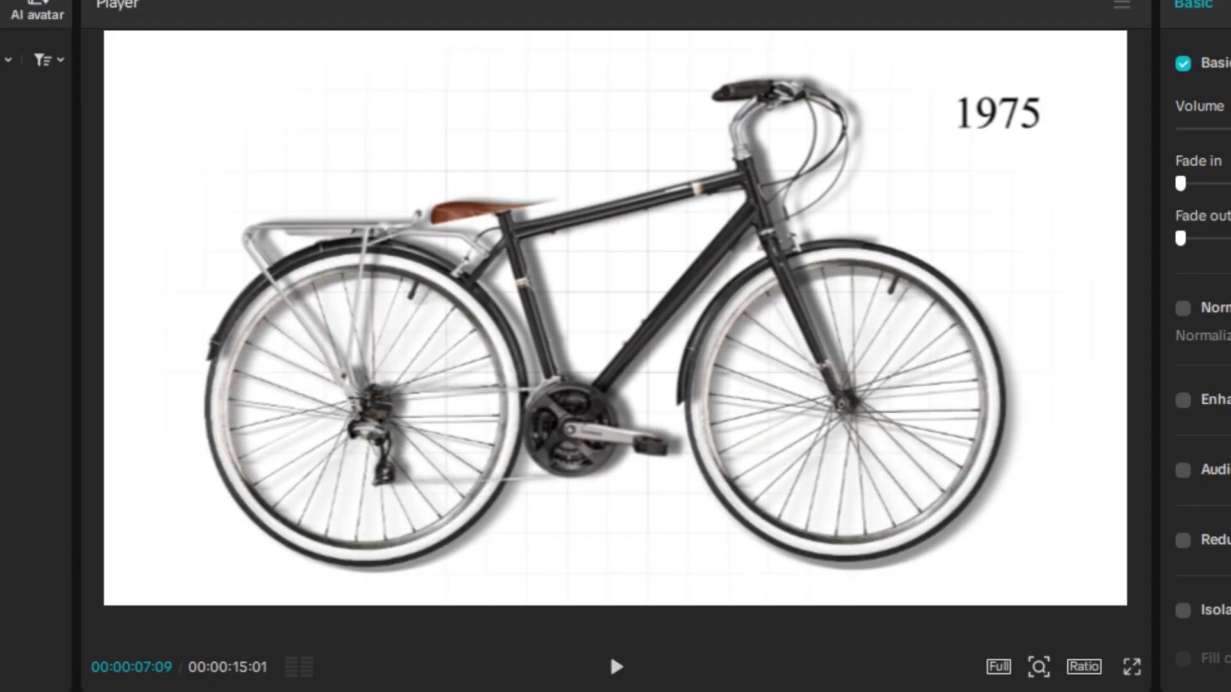
key(space)
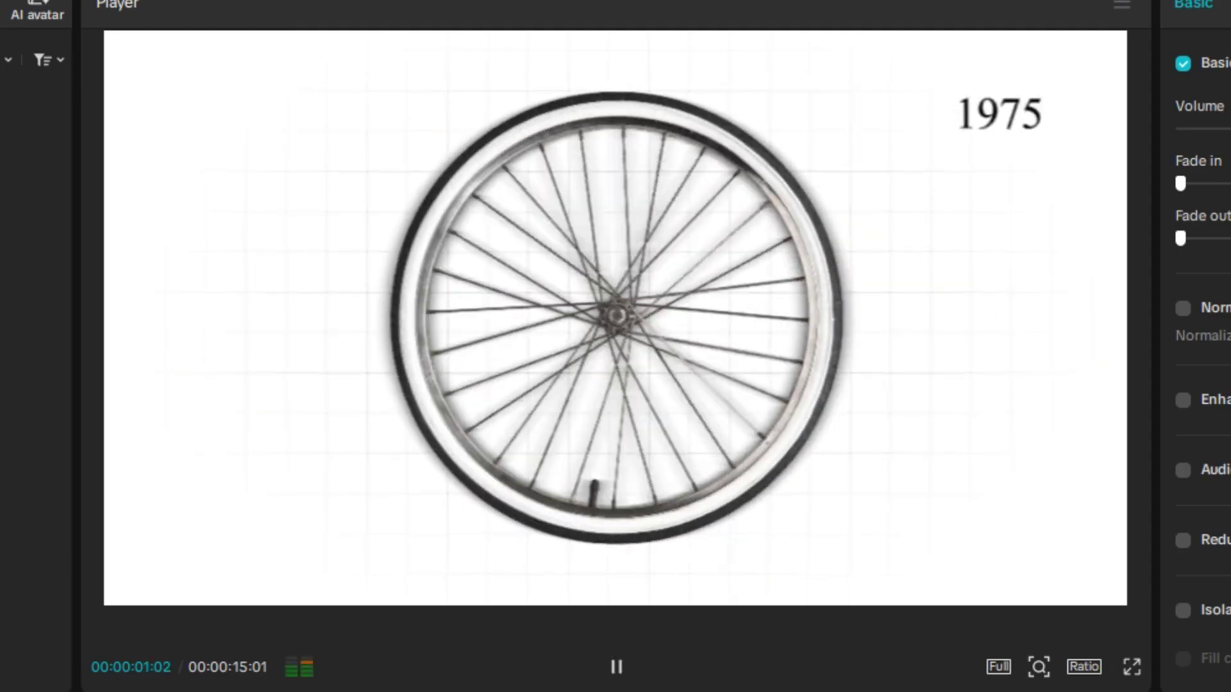
- Trim the last bicycle effect's end at 00:00:08:04 and play the video with all placed effects
click(609, 649)
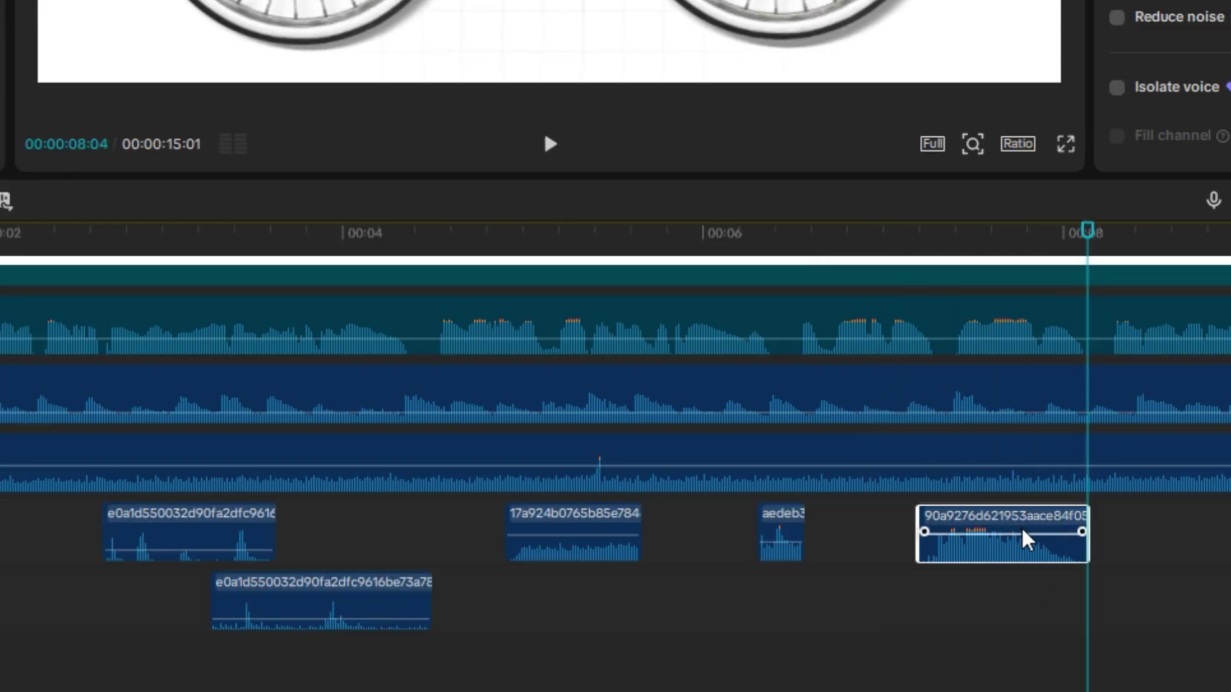
key(space)
click(344, 262)
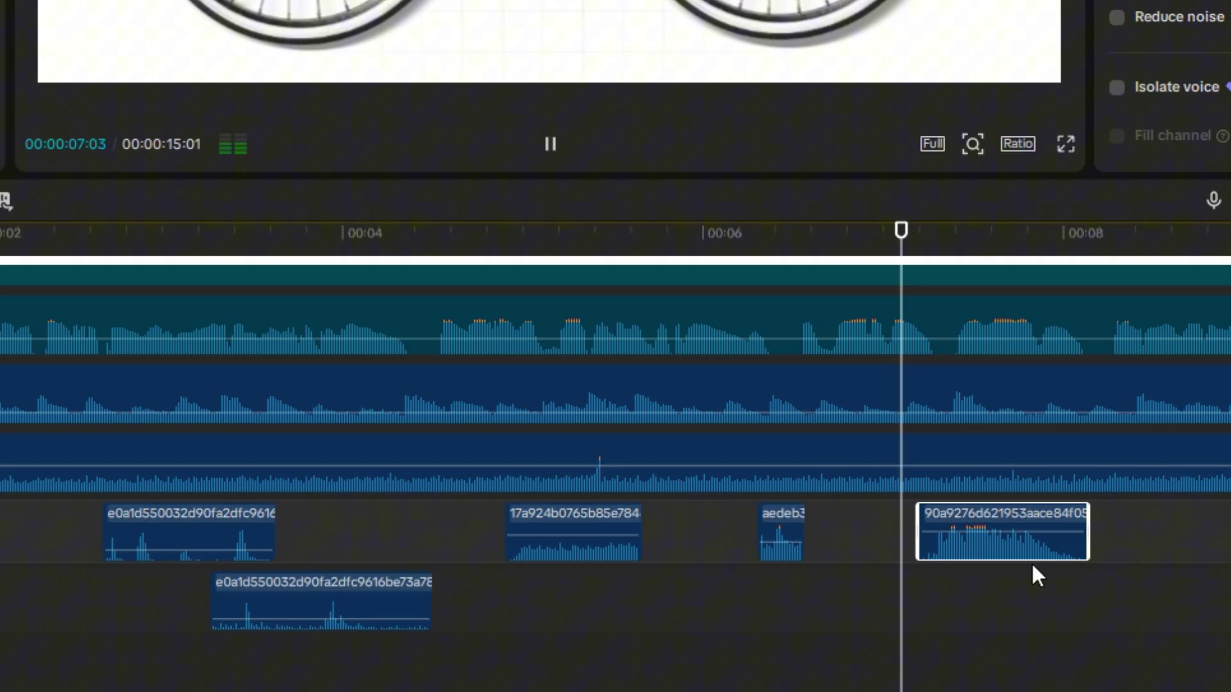
click(797, 530)
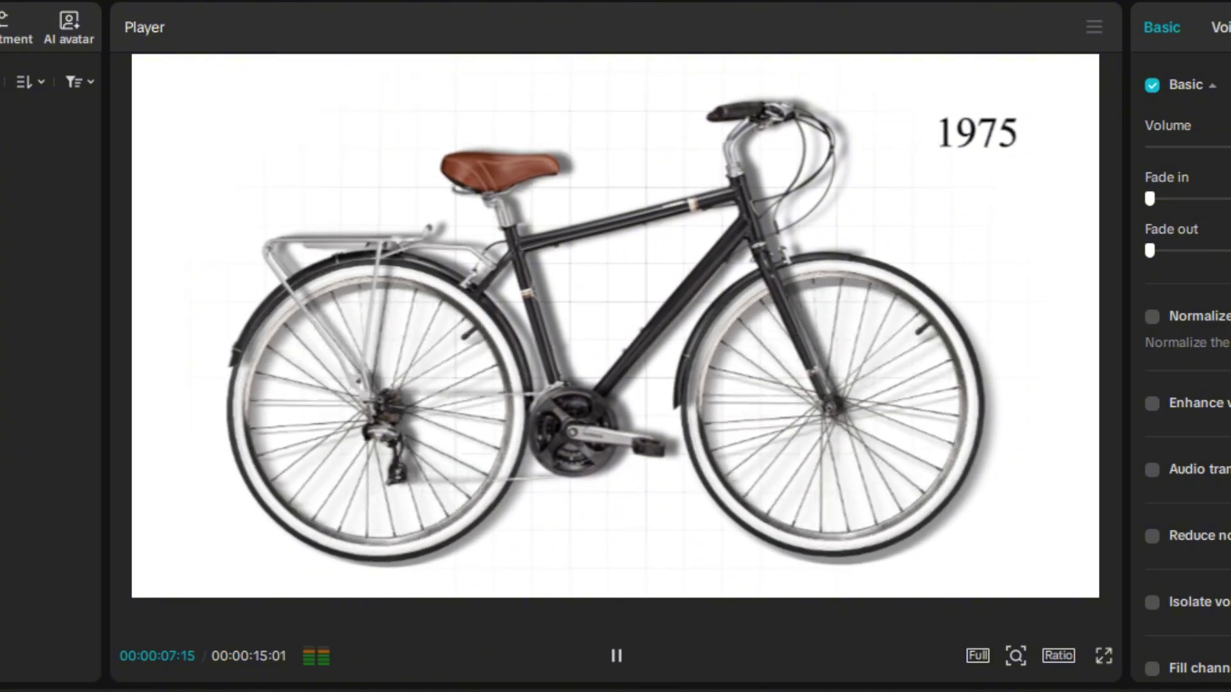
click(616, 655)
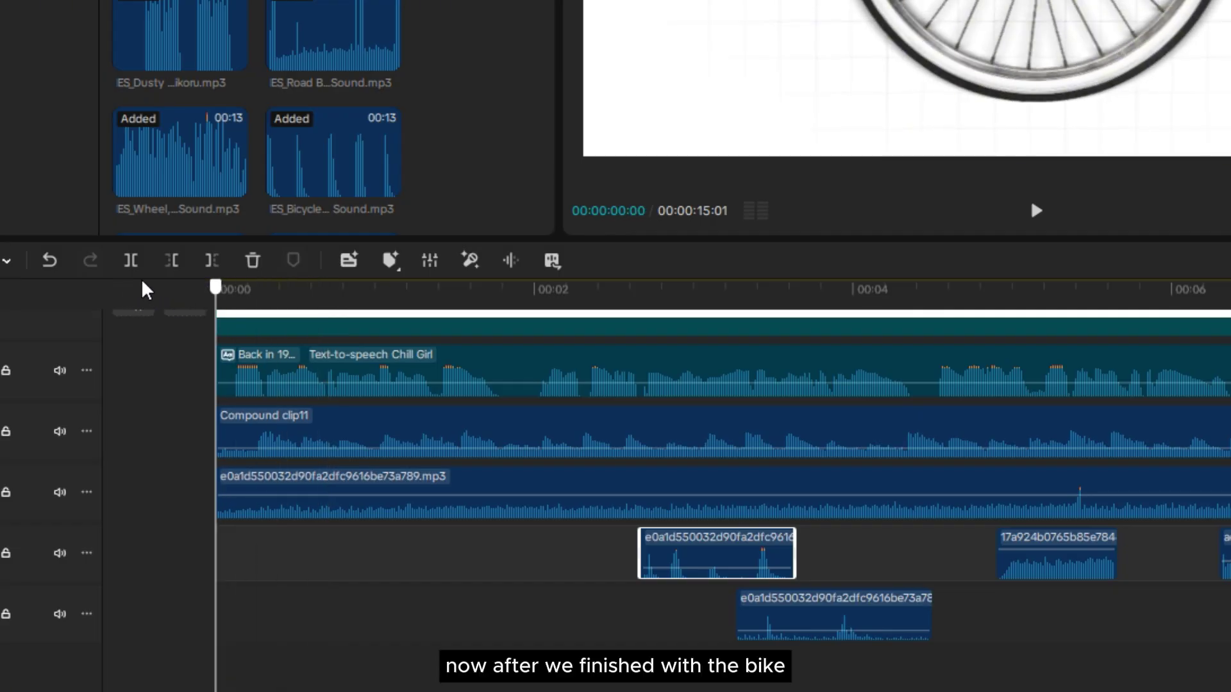
- Review the year text animation, search Epidemic Sound for "analog number" and preview the "Counter, Analog, Winds, Screwing" effect
drag(288, 282, 364, 271)
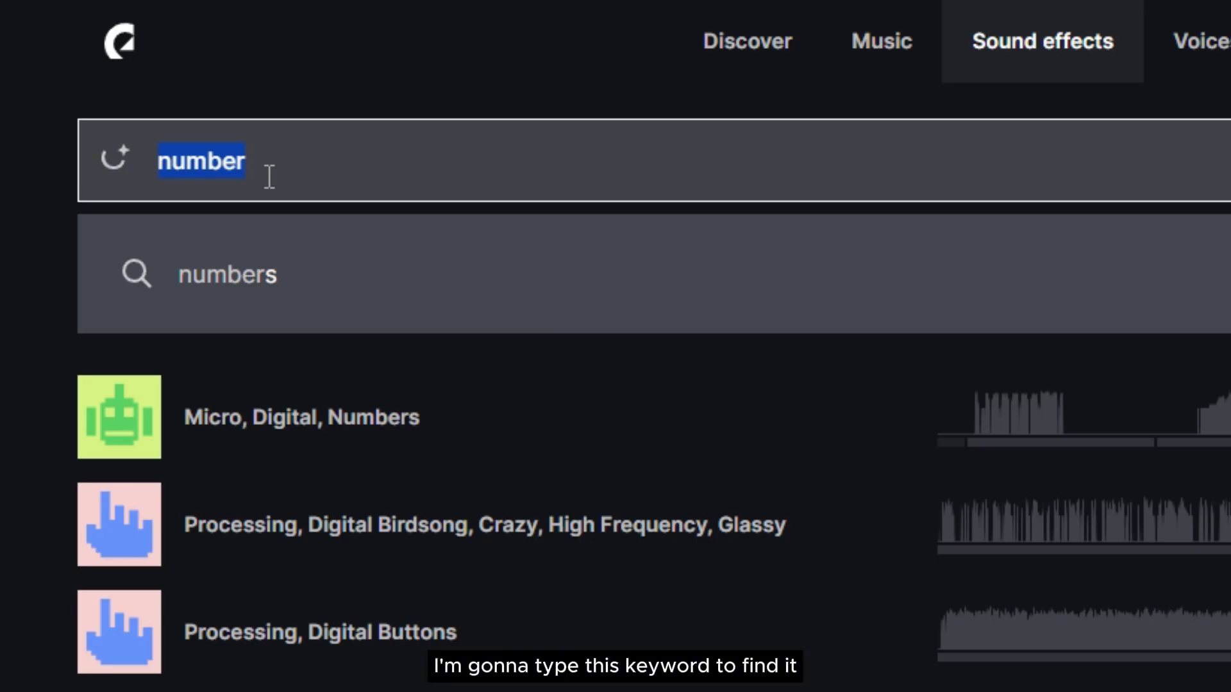
text(ab)
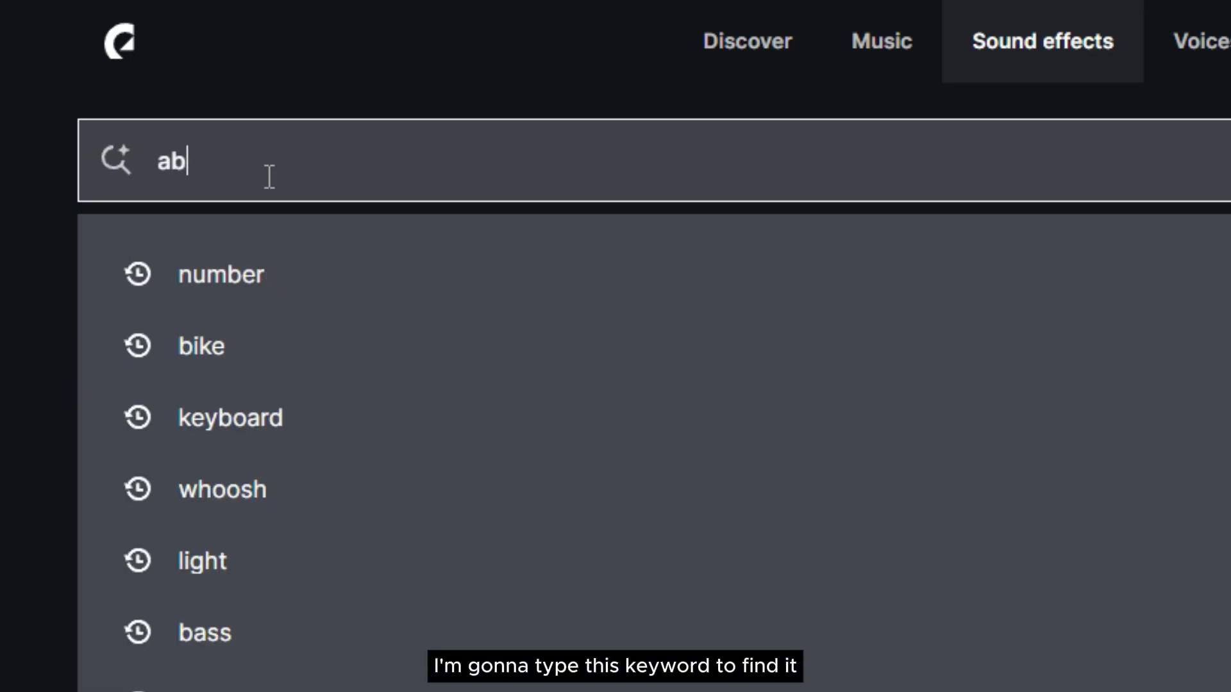
text(analog n)
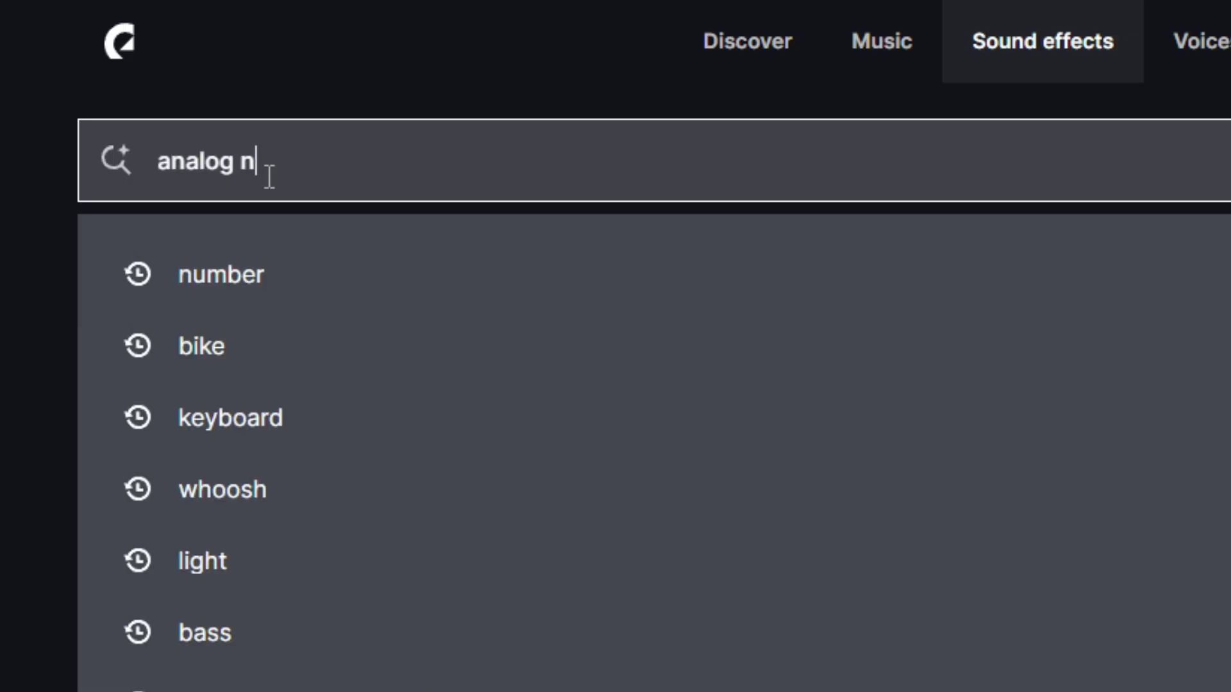
text(umber)
key(Return)
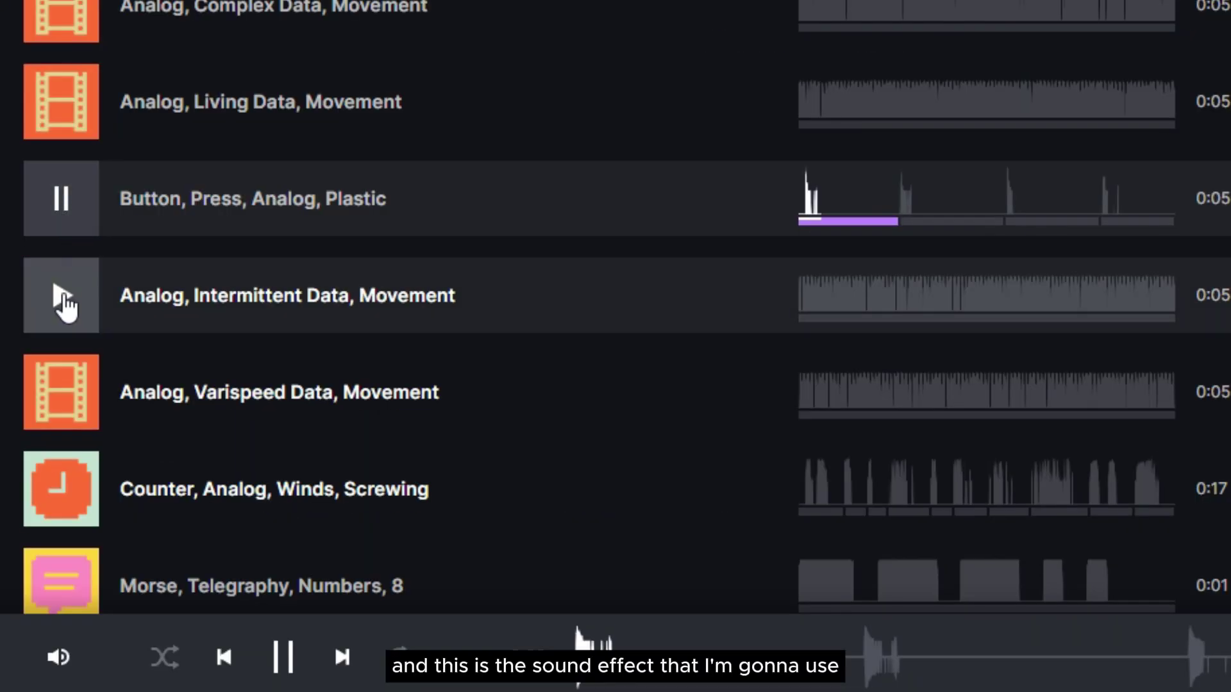
click(61, 298)
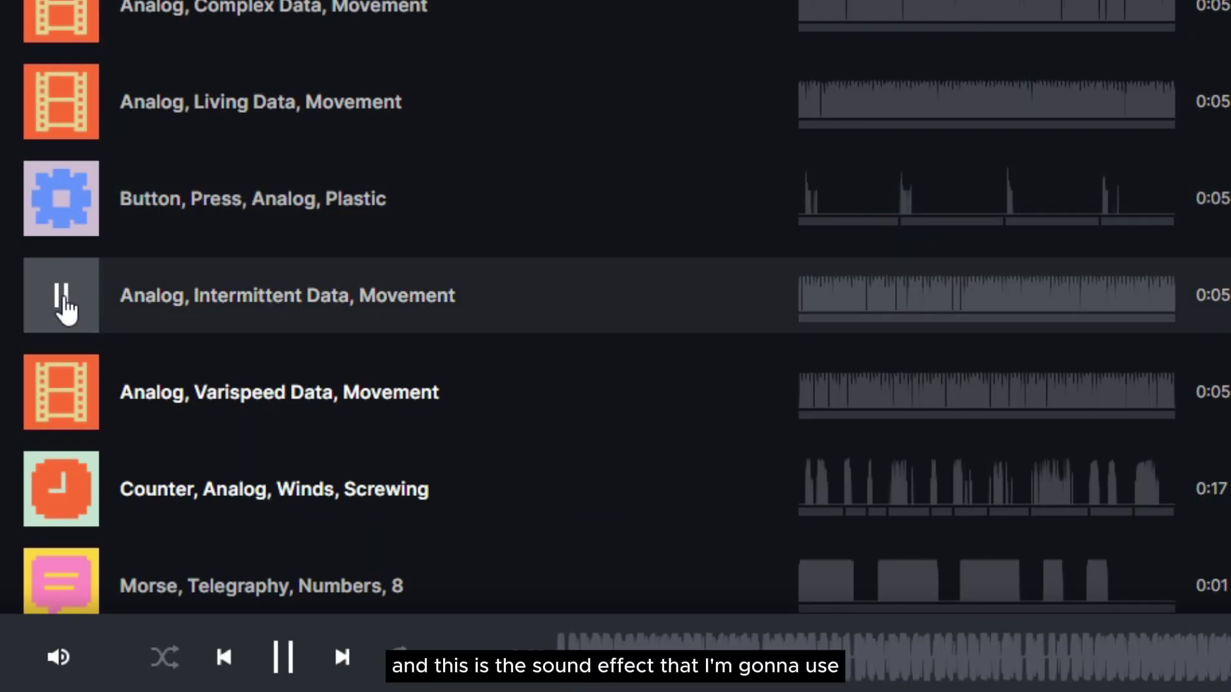
click(62, 490)
scroll(71, 483, down, 2)
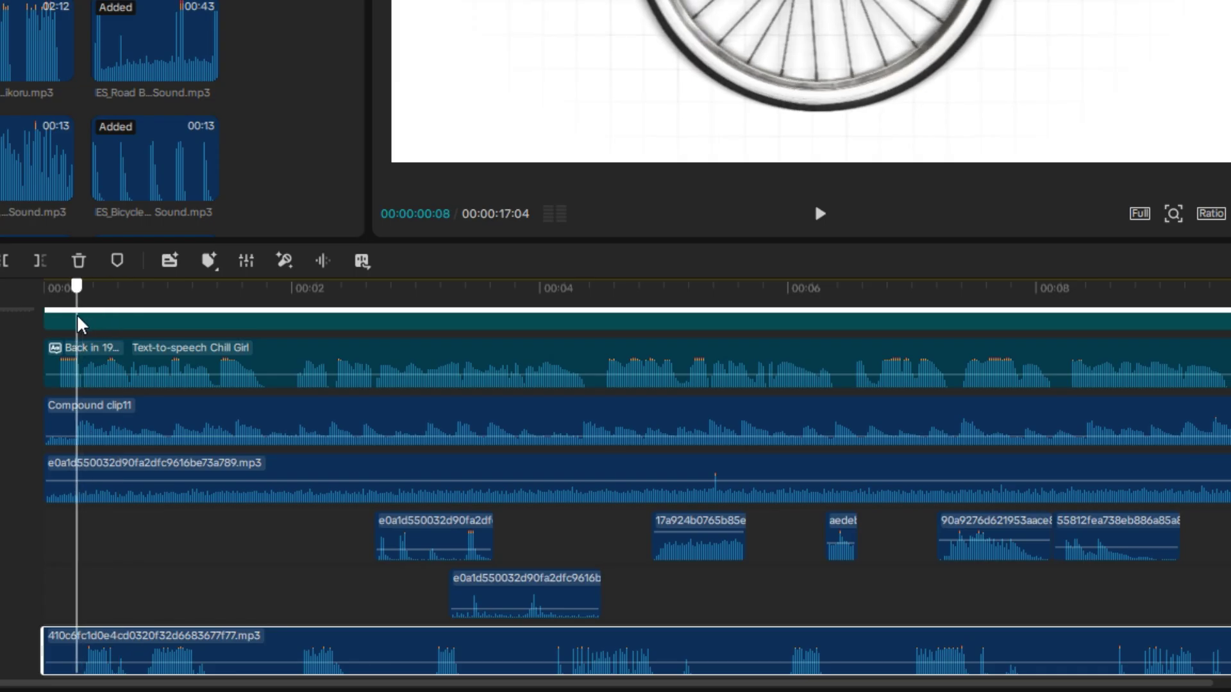
- Cut the silent start of the analog counter effect and align it with the year text animation at the timeline's start
key(q)
drag(152, 598, 44, 593)
drag(272, 658, 151, 658)
key(space)
key(space)
scroll(154, 528, down, 1)
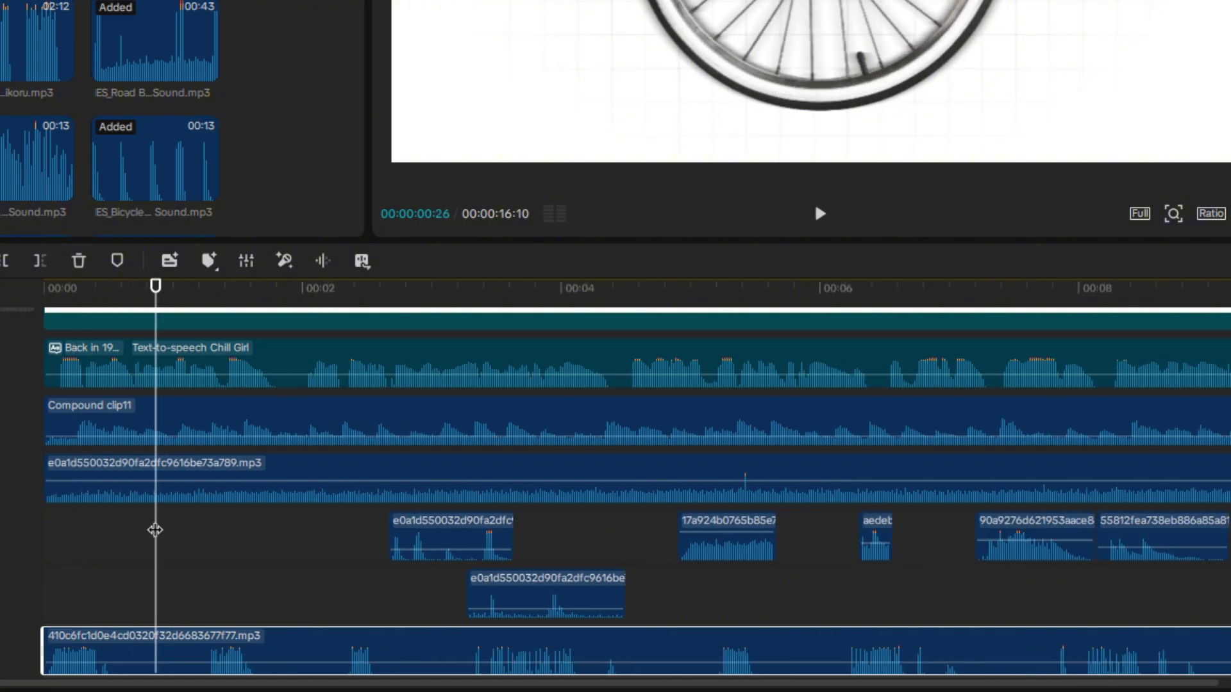
- Delete the counter effect's remainder after the year animation and adjust the start of the following sound to about 00:00:01:08
drag(155, 527, 841, 609)
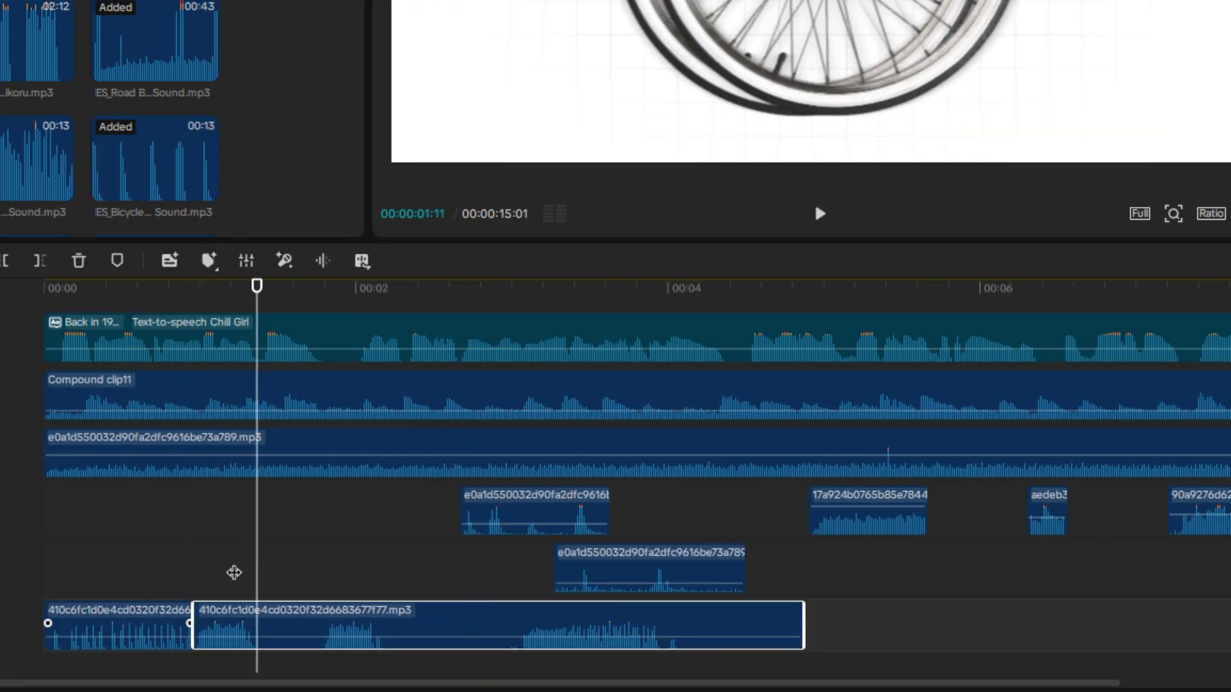
key(space)
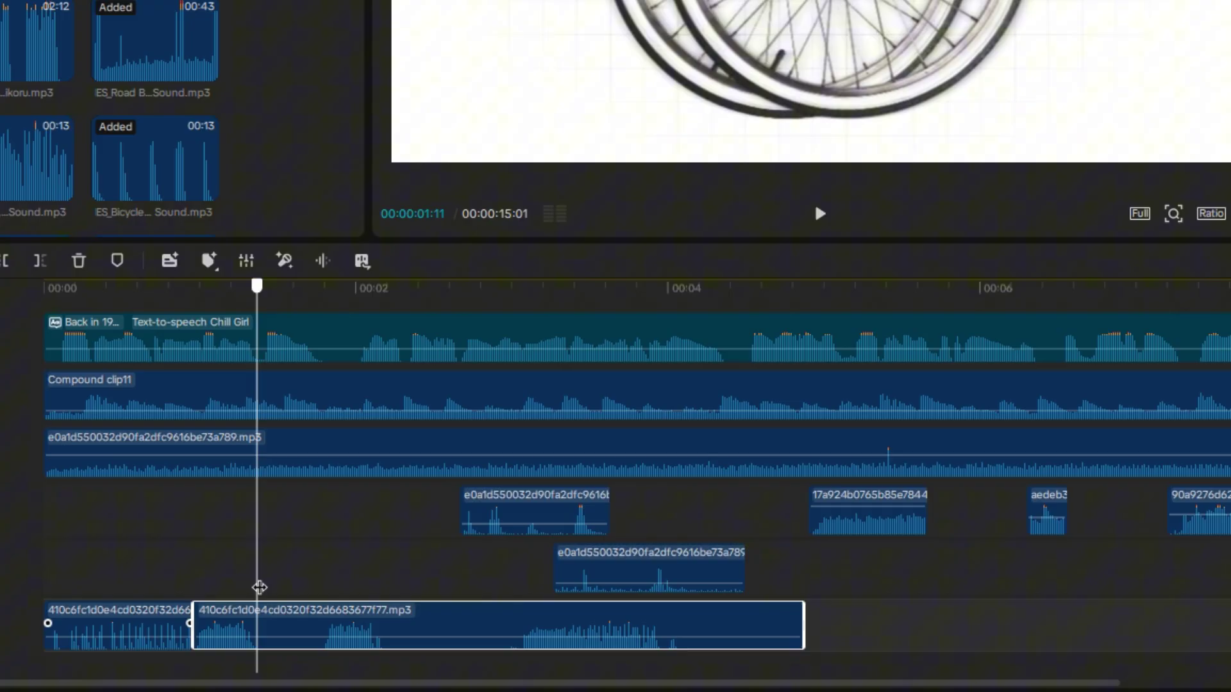
key(Delete)
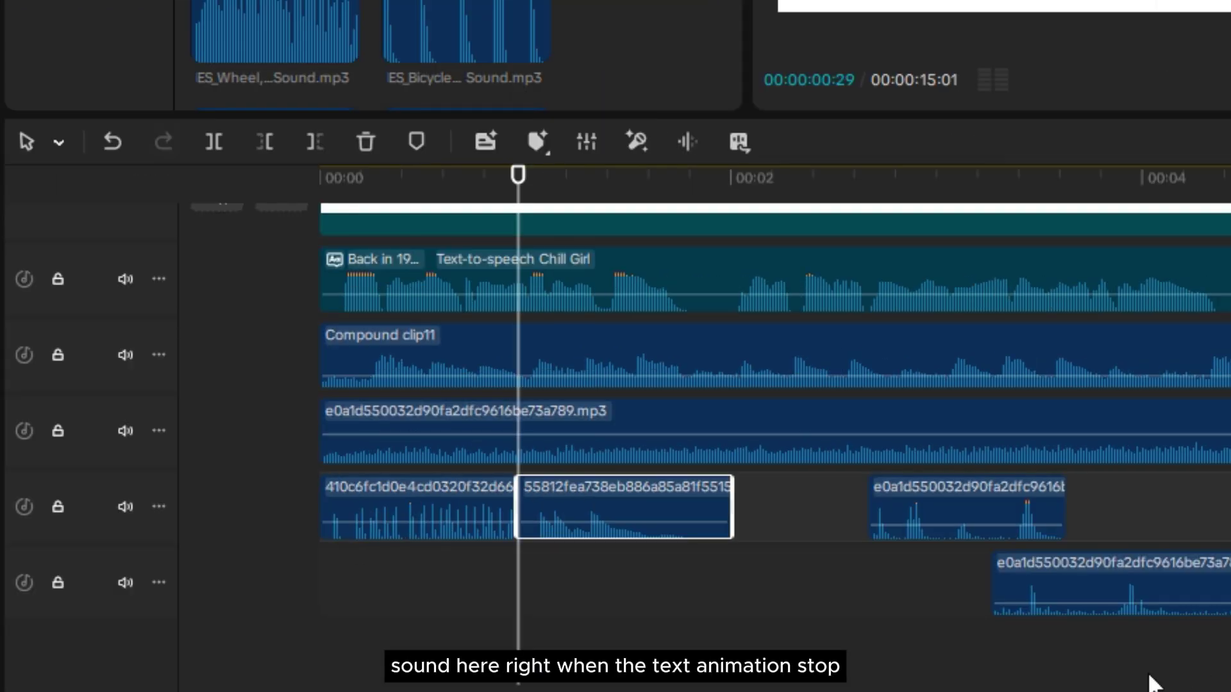
drag(557, 196, 594, 205)
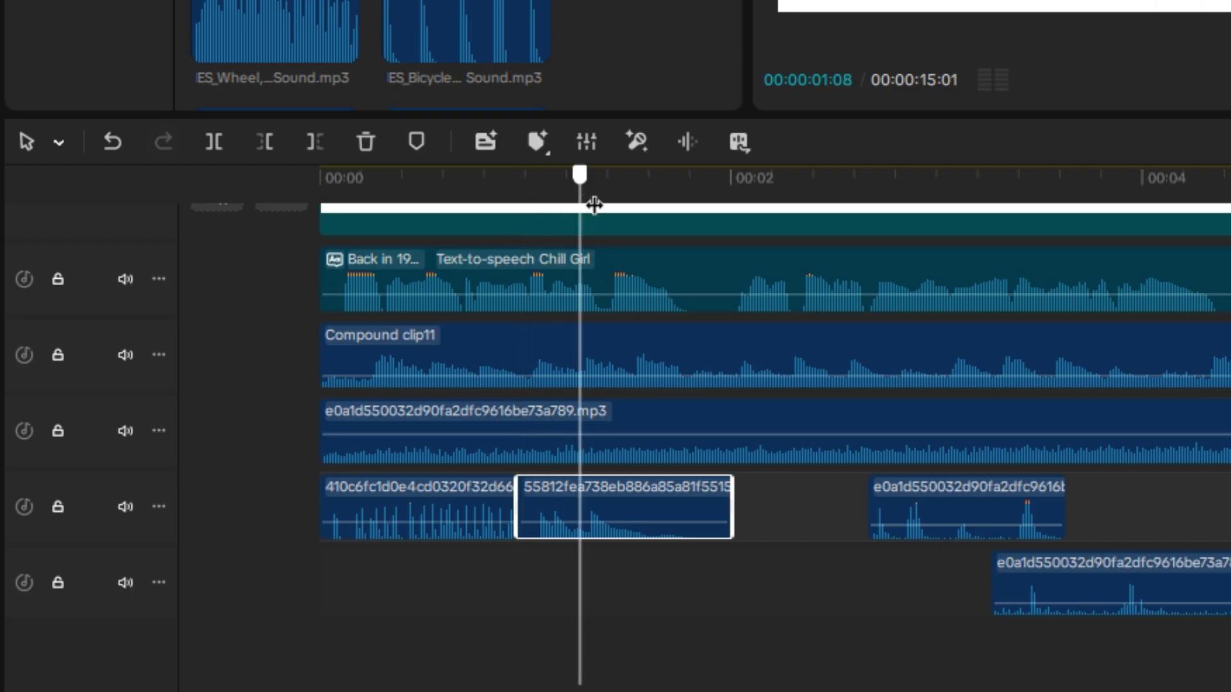
drag(516, 506, 571, 503)
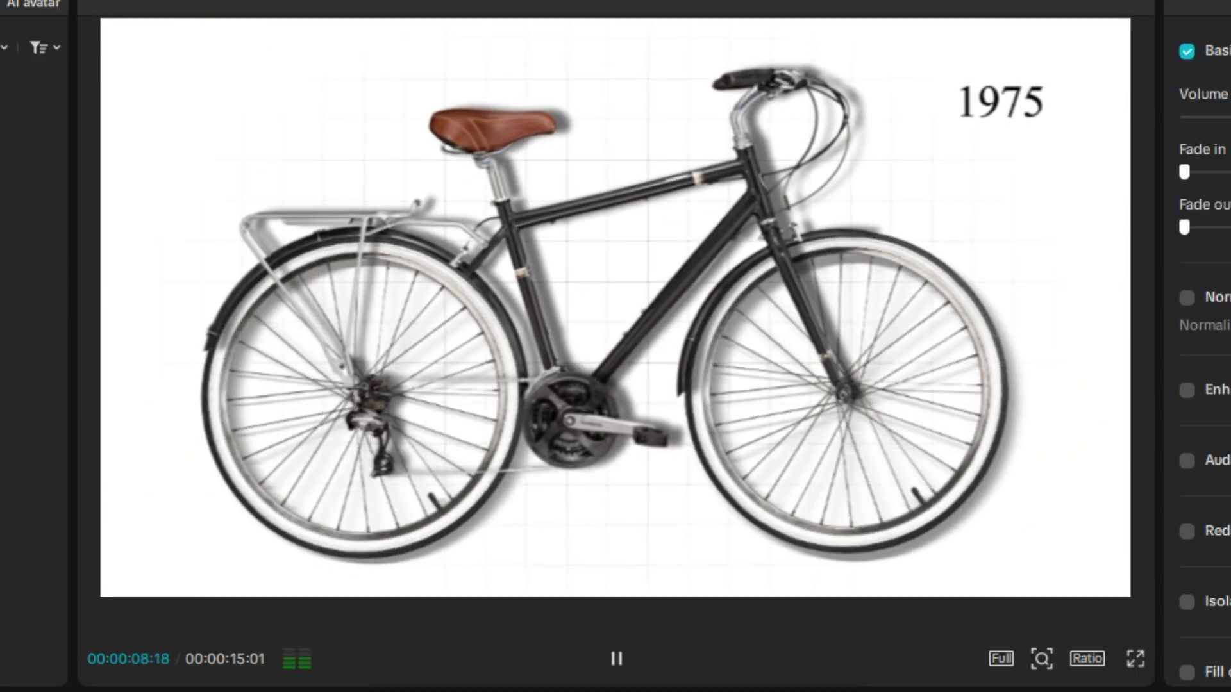
- Keyframe the lower music track's volume to decrease gradually from 00:00:10:03 to 00:00:10:27, and play the transition
key(space)
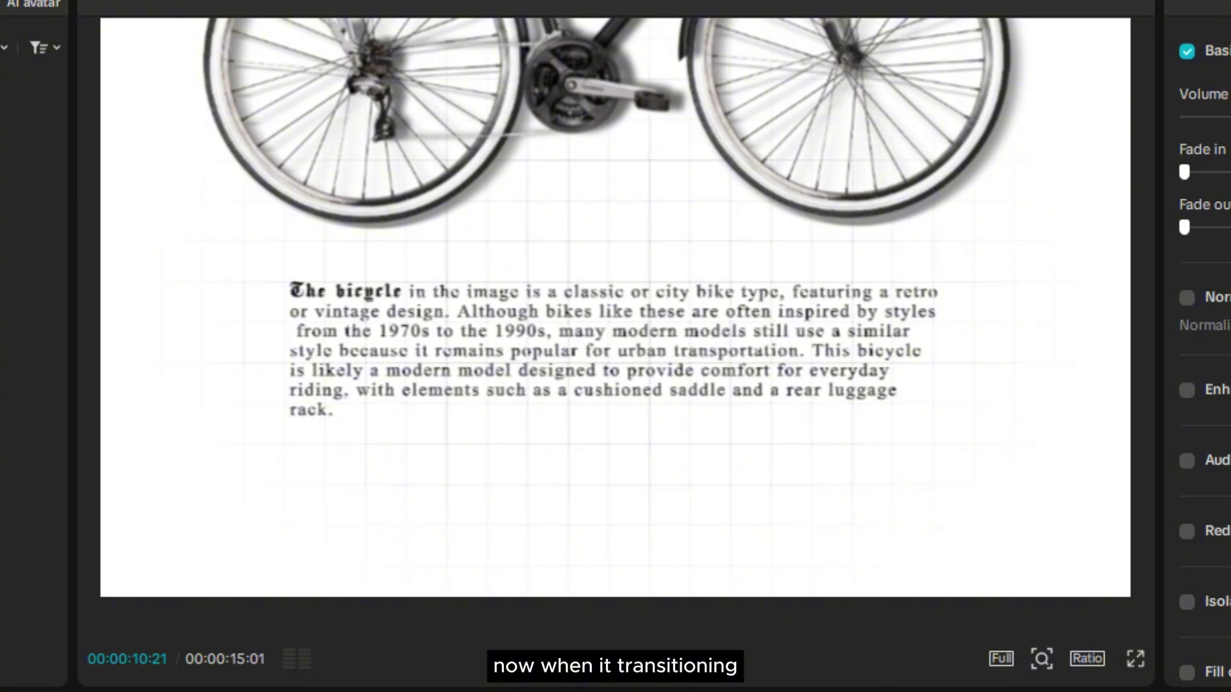
drag(812, 258, 624, 259)
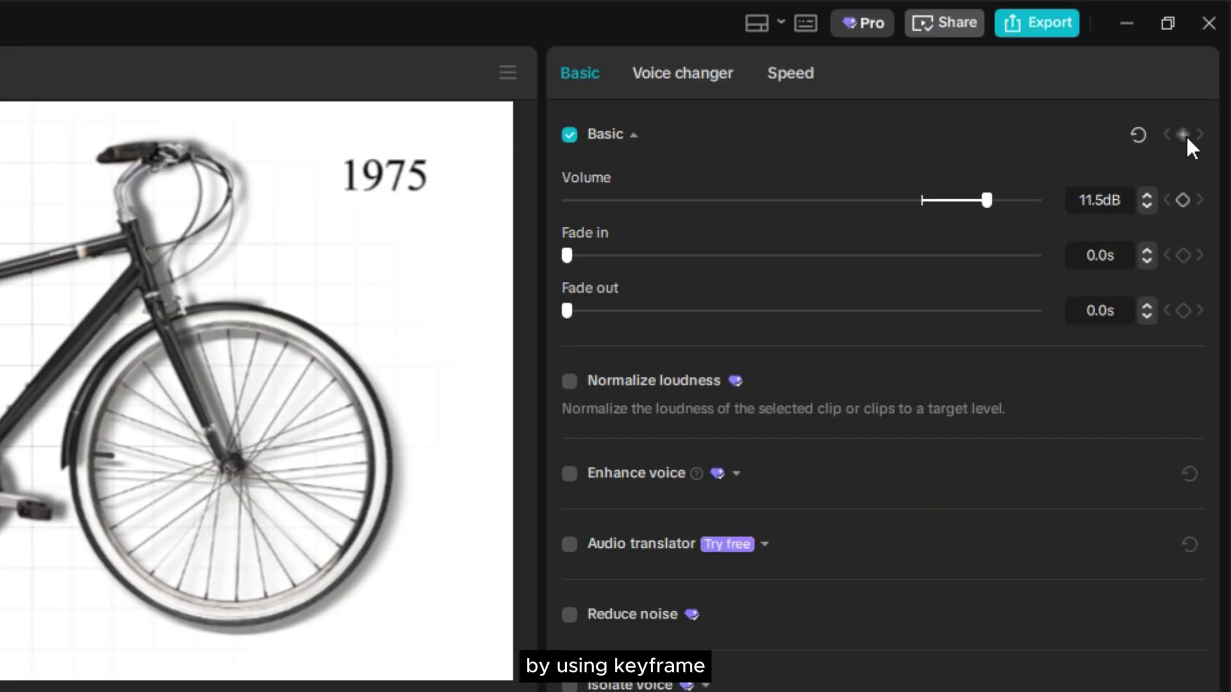
click(1185, 134)
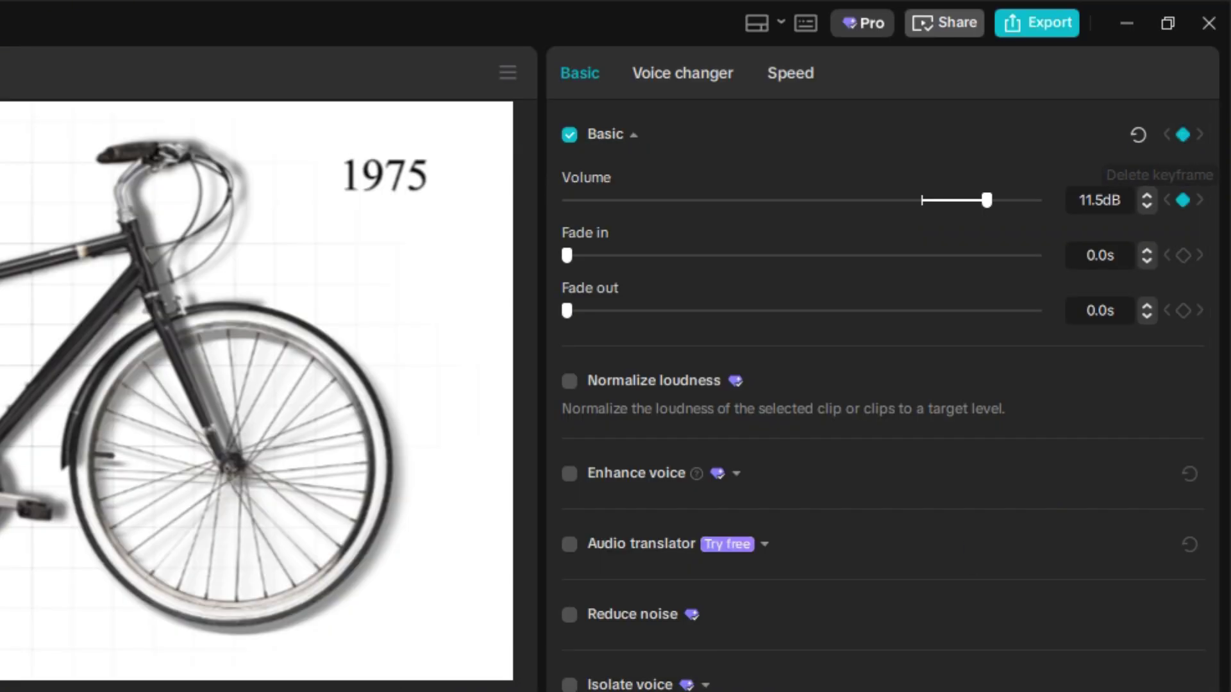
drag(310, 209, 540, 214)
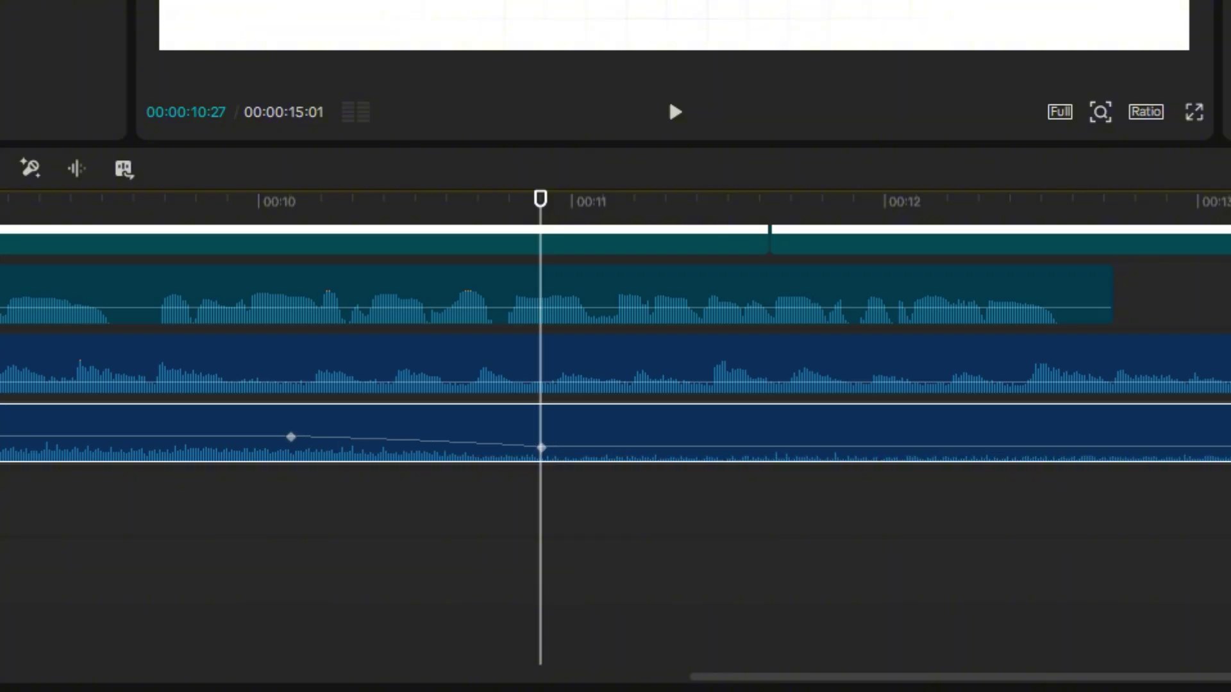
drag(461, 214, 158, 234)
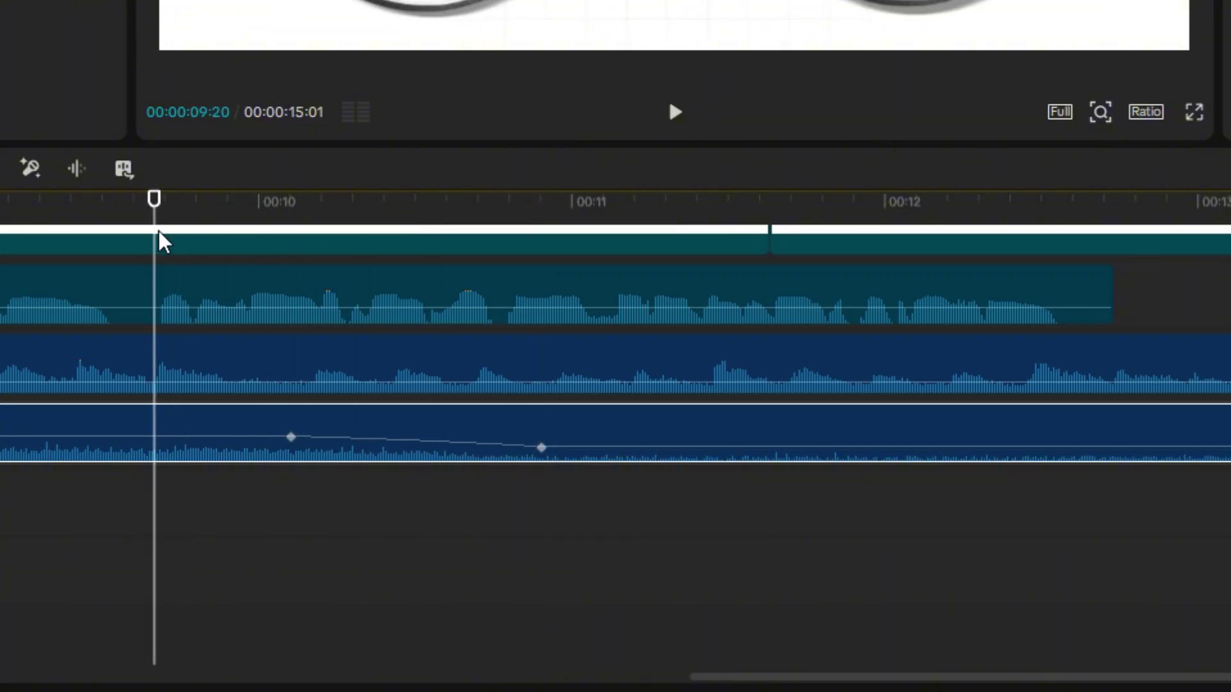
key(space)
key(space)
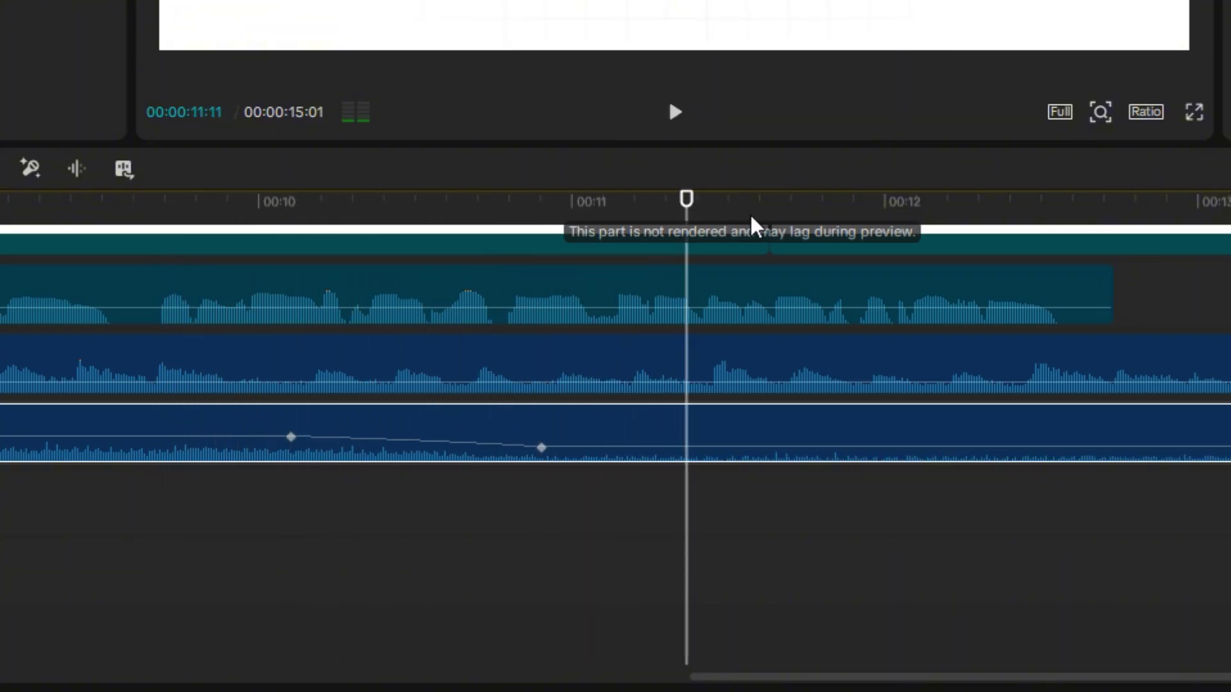
drag(509, 212, 19, 220)
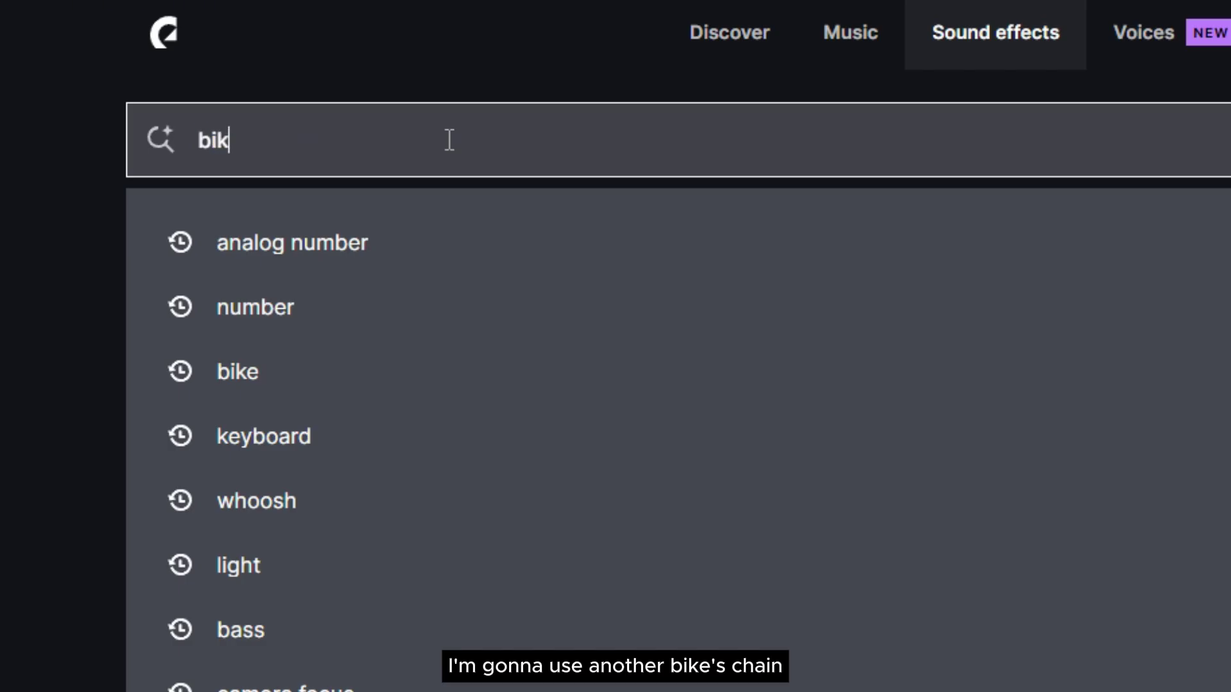
- Search Epidemic Sound for "bike", preview "Bicycle Mechanism Fast Sequence 02" and download the full track as MP3
text(e)
key(Return)
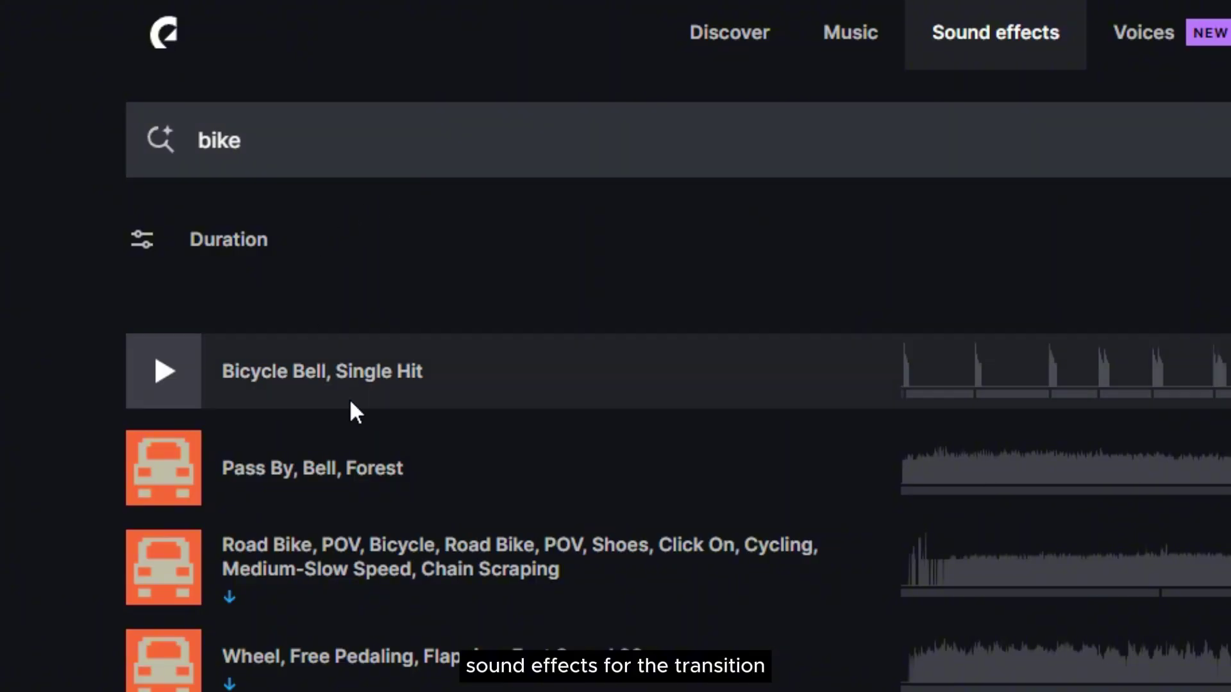
scroll(352, 412, down, 5)
click(152, 408)
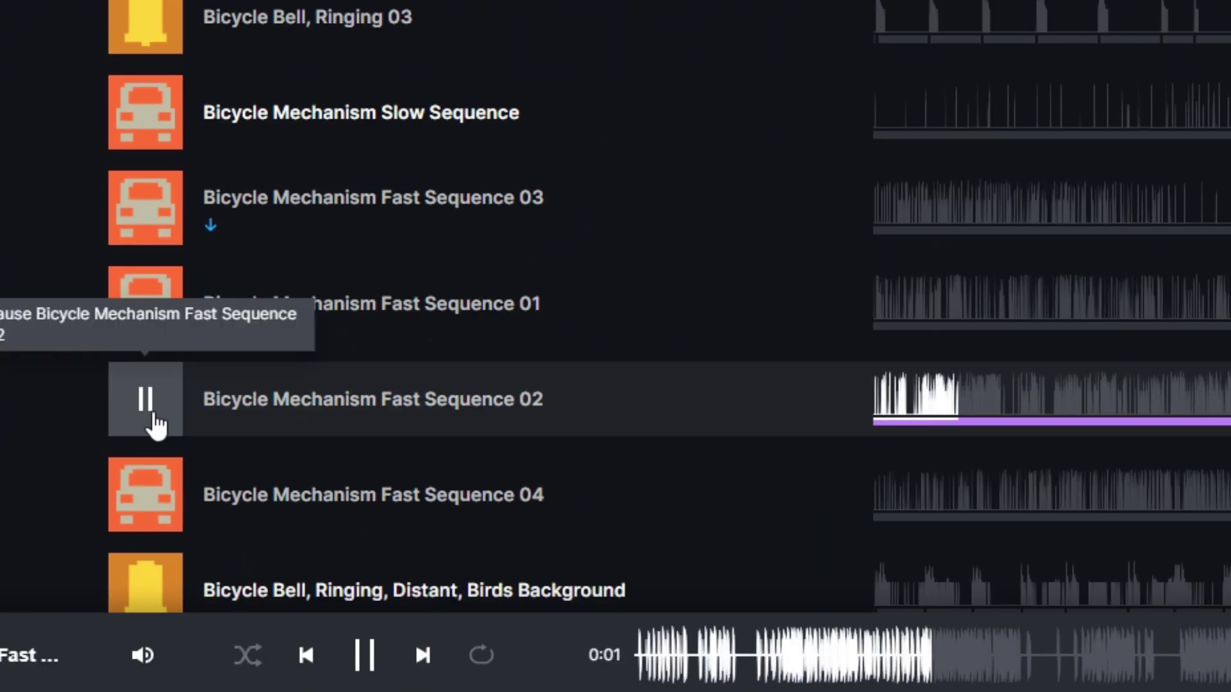
click(155, 423)
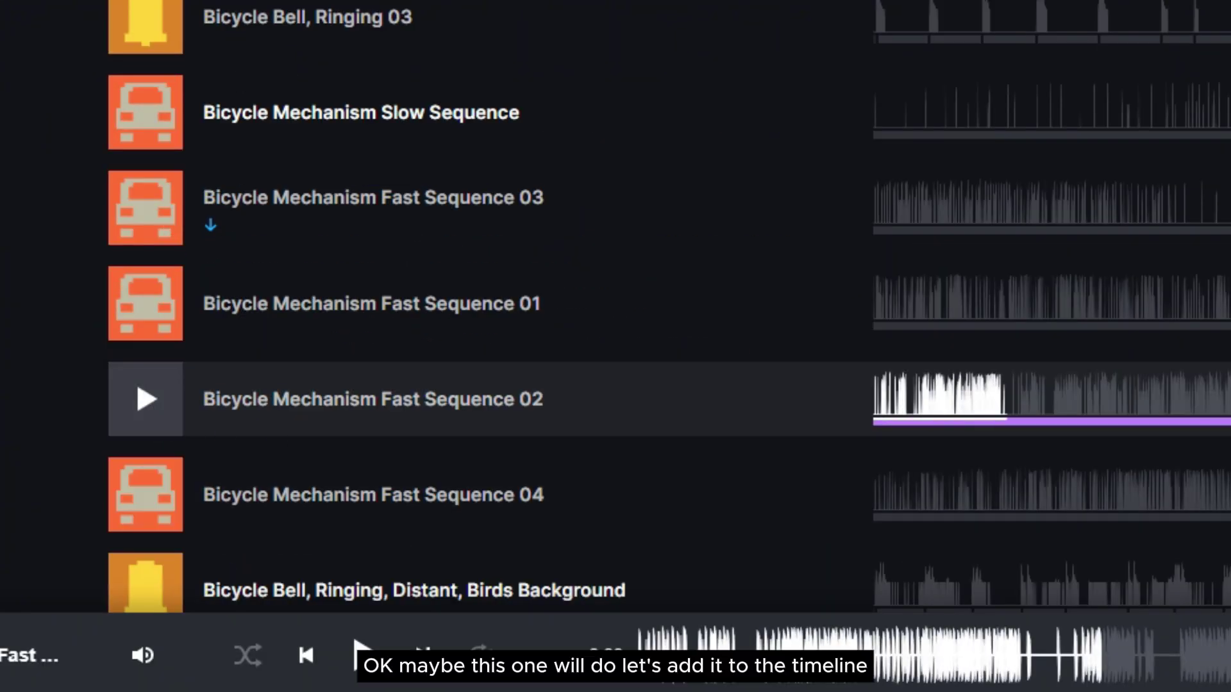
click(1187, 595)
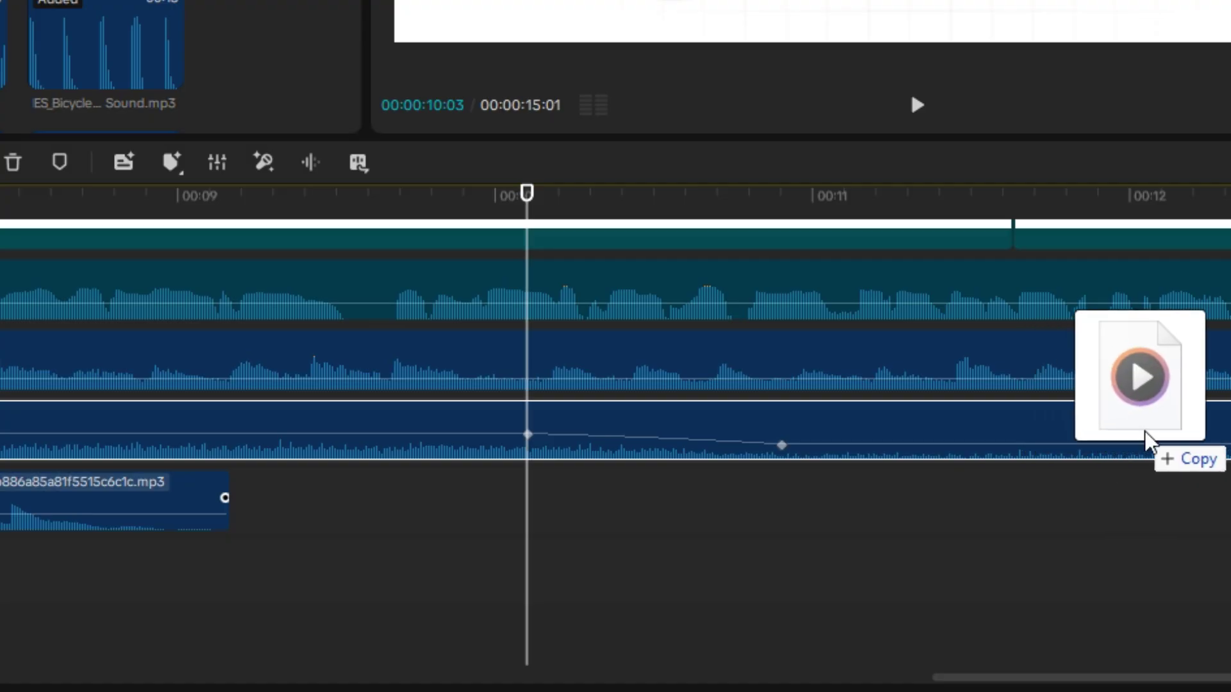
- Add the downloaded bicycle mechanism effect to the CapCut timeline, cut off its first part and align its start at 00:00:10:03
drag(1135, 385, 627, 558)
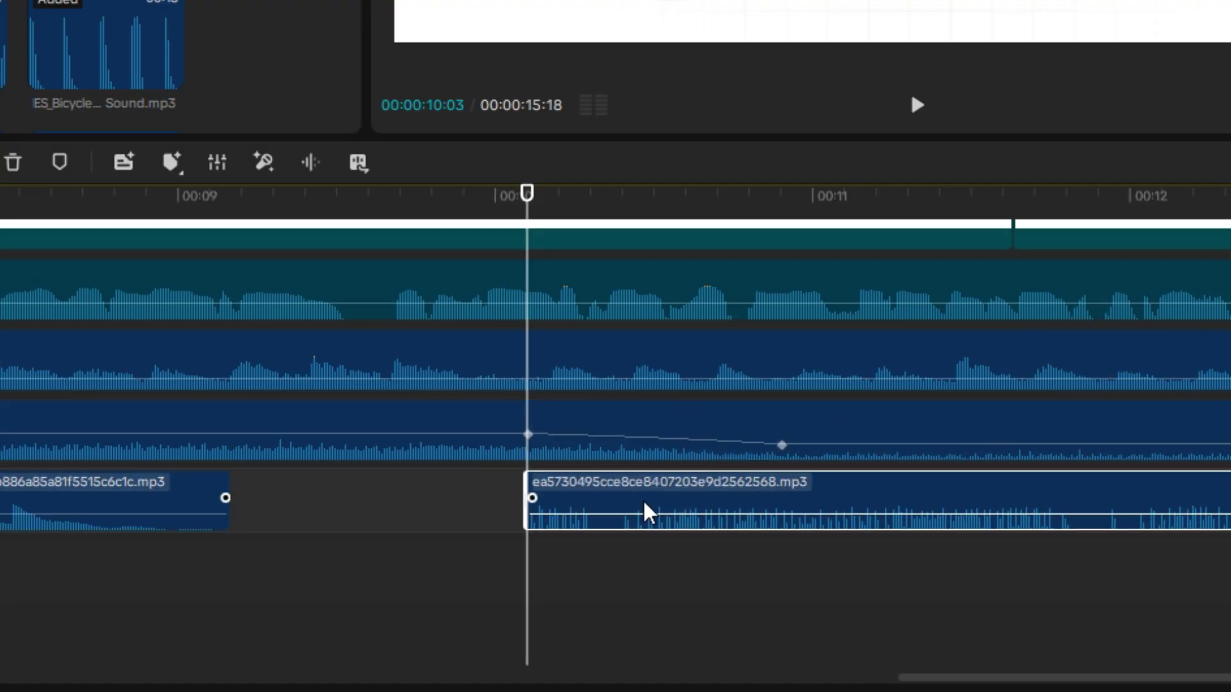
drag(663, 201, 621, 211)
key(q)
drag(728, 497, 632, 497)
drag(610, 206, 736, 206)
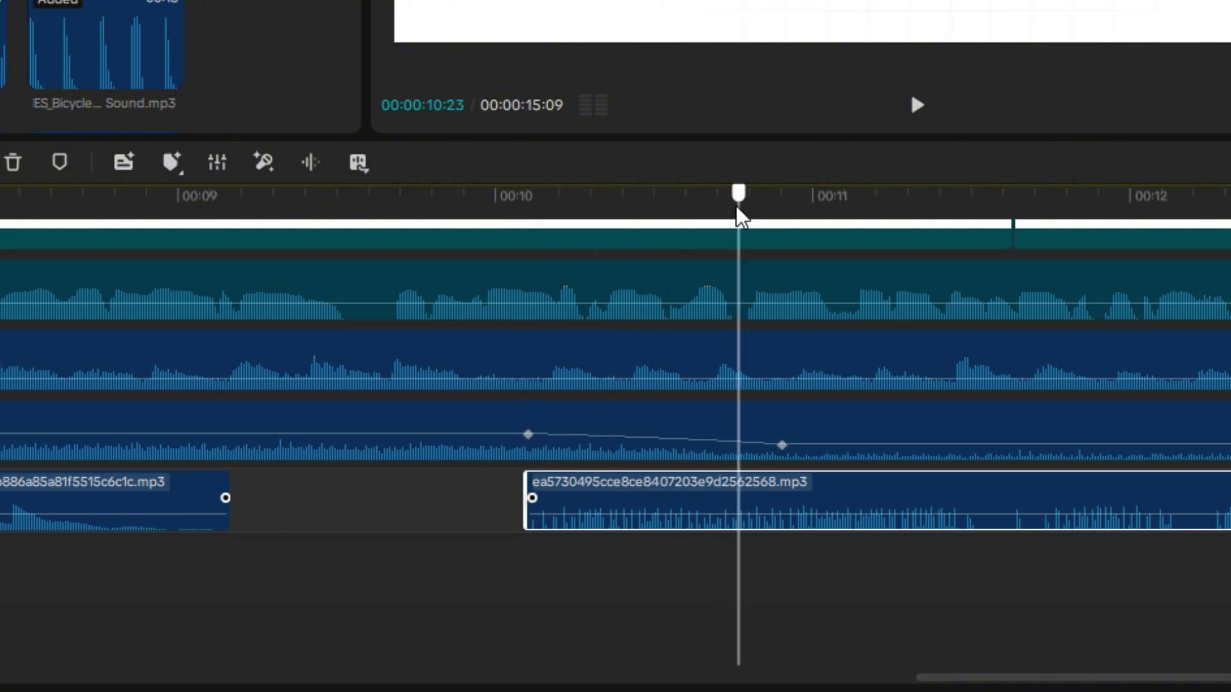
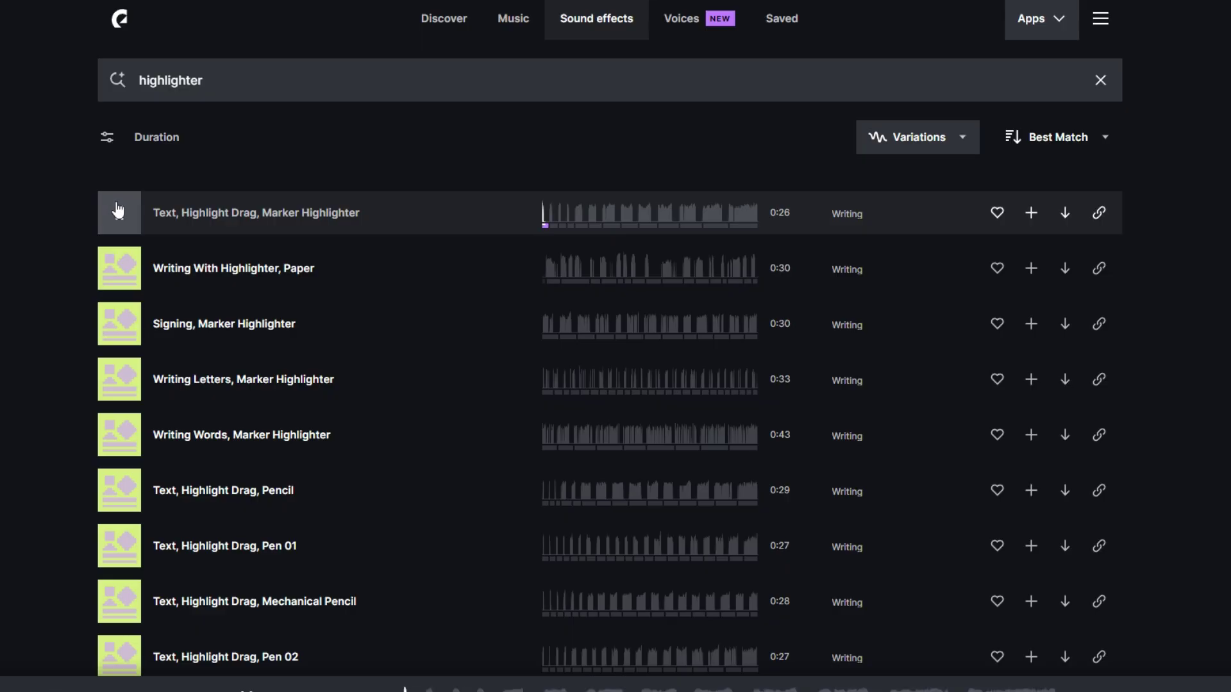
- Preview the "Text, Highlight Drag, Marker Highlighter" sound effect partway through its waveform and download it
click(607, 223)
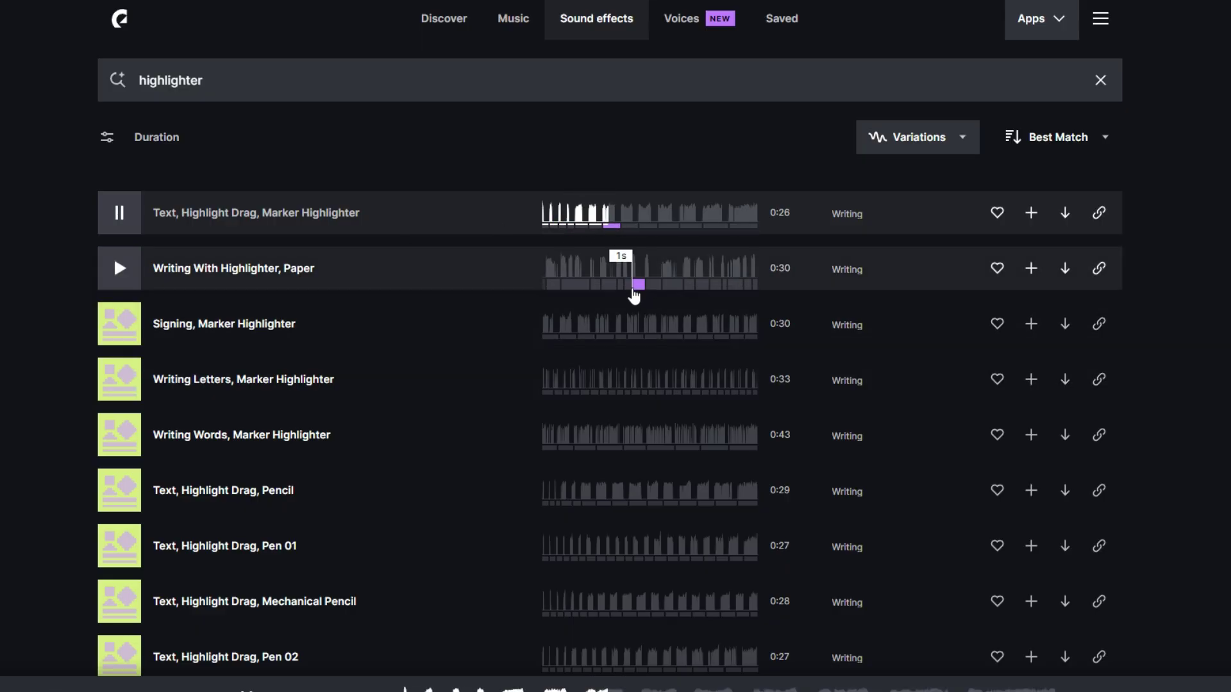
click(109, 208)
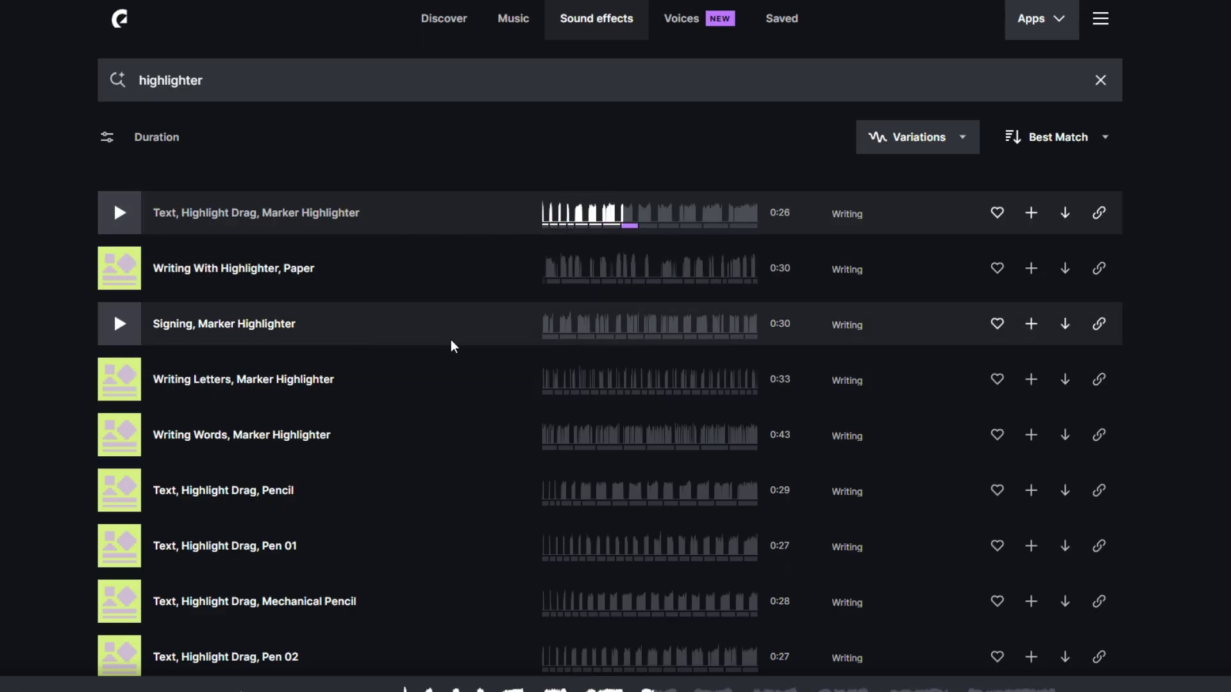
click(1064, 213)
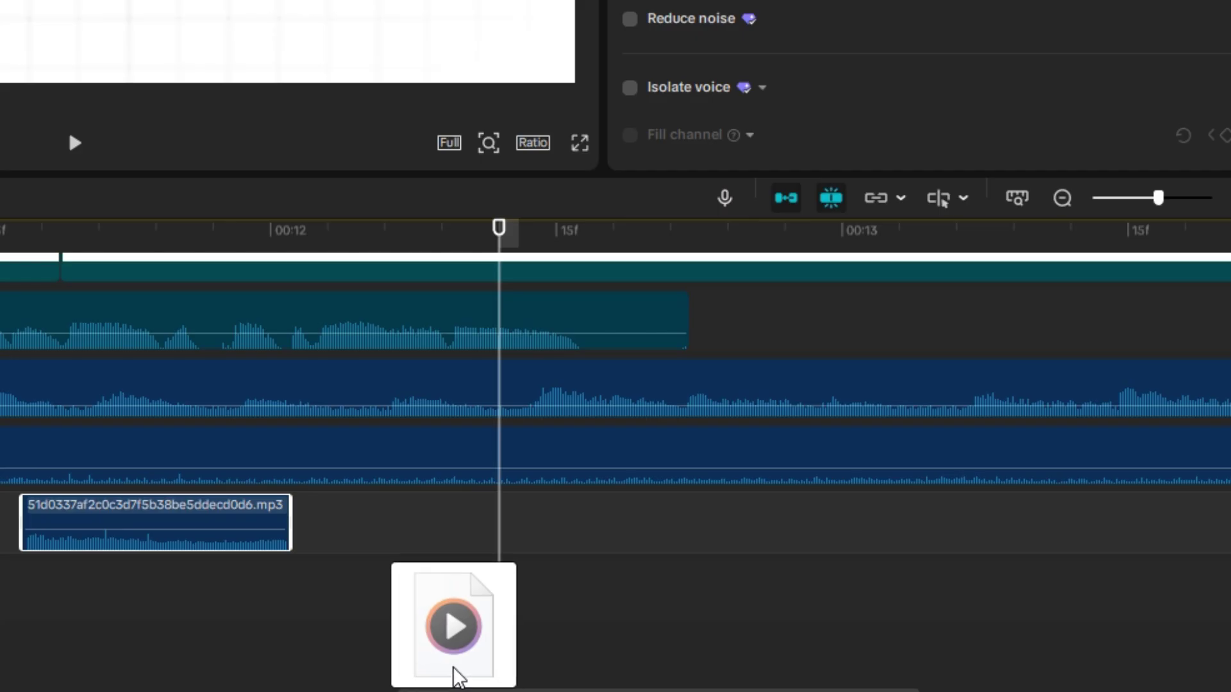
- Add the downloaded marker highlighter effect to a new CapCut audio track and trim both ends to keep one short stroke
drag(453, 673, 771, 584)
scroll(771, 552, down, 5)
click(844, 461)
key(q)
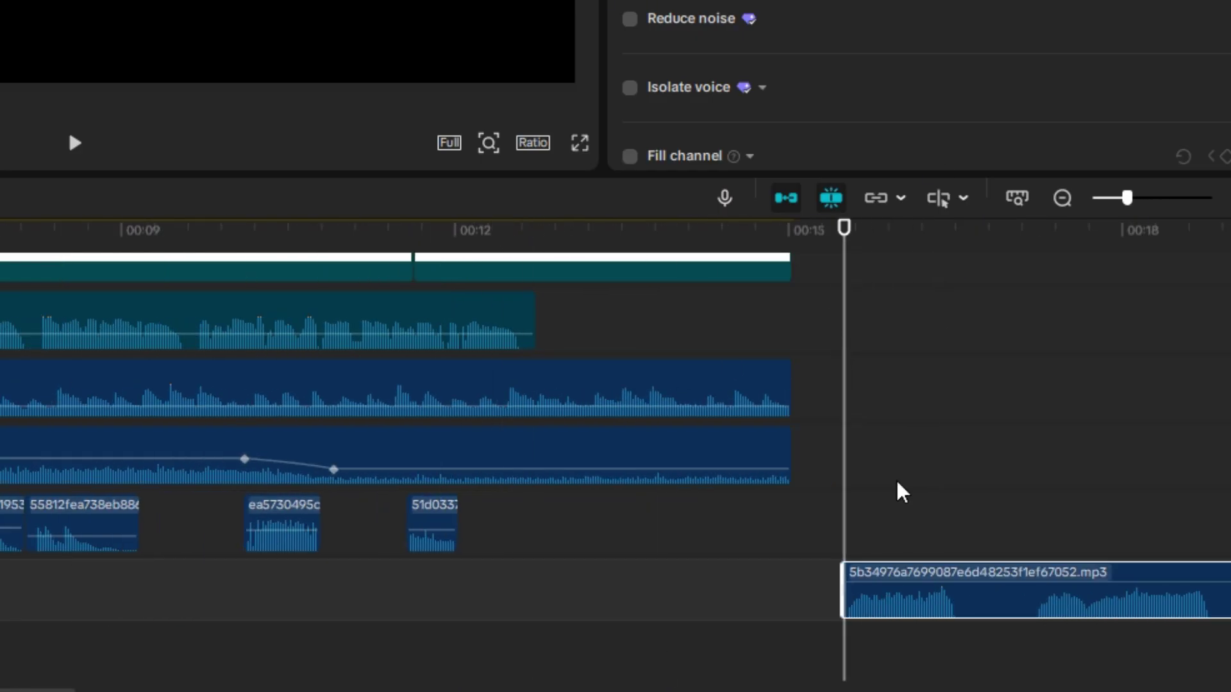
click(967, 525)
key(w)
- Move the trimmed highlighter sound under the yellow text-highlight animation and play the section from 00:00:10:27
click(538, 564)
scroll(564, 566, up, 1)
scroll(511, 526, up, 4)
drag(1036, 590, 487, 532)
click(224, 237)
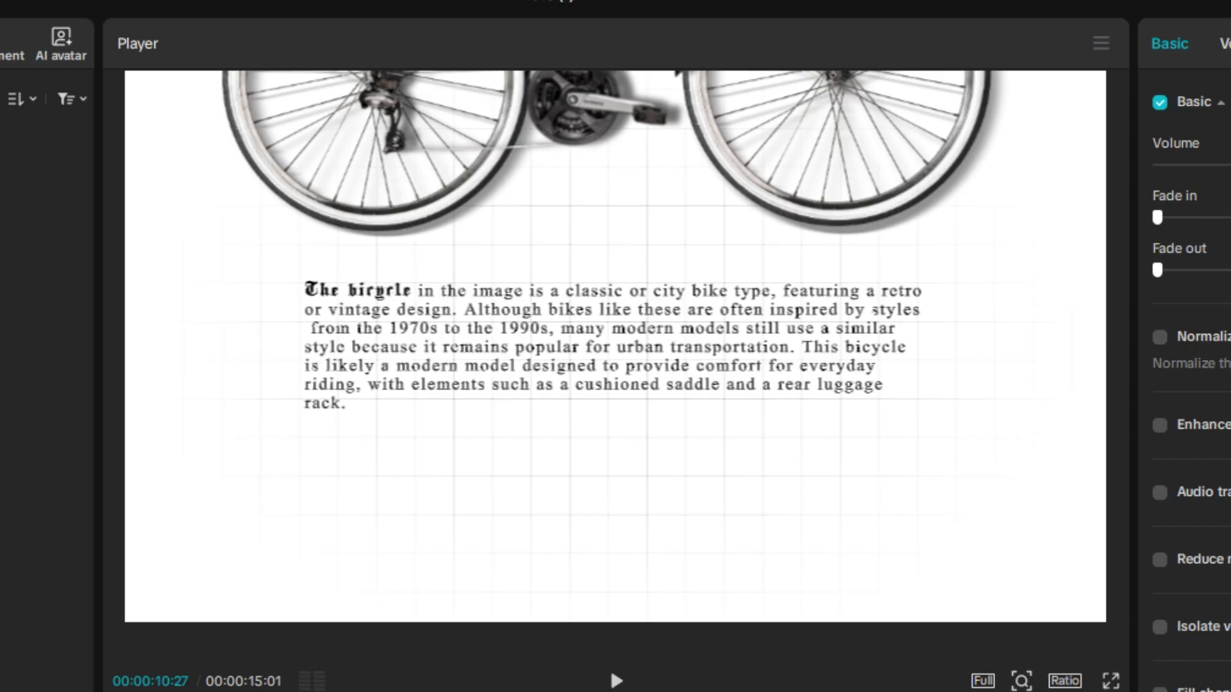
key(space)
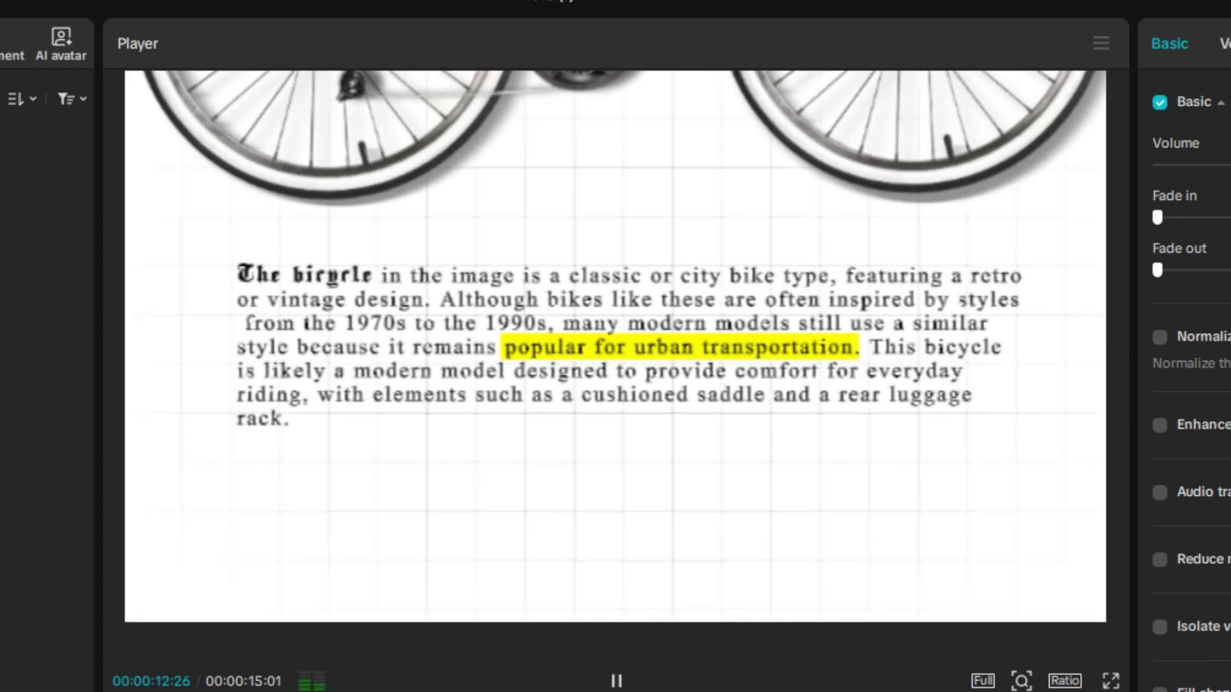
key(space)
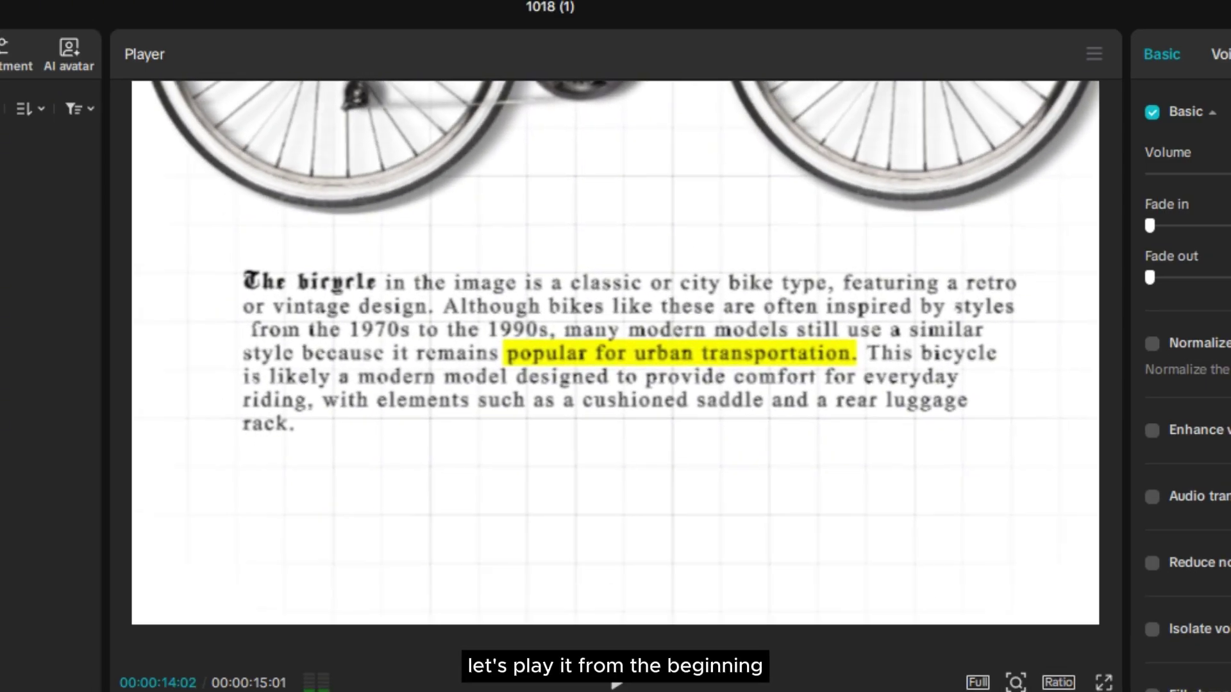
- Play the whole bicycle edit from the beginning to review the complete sound design
key(Home)
key(space)
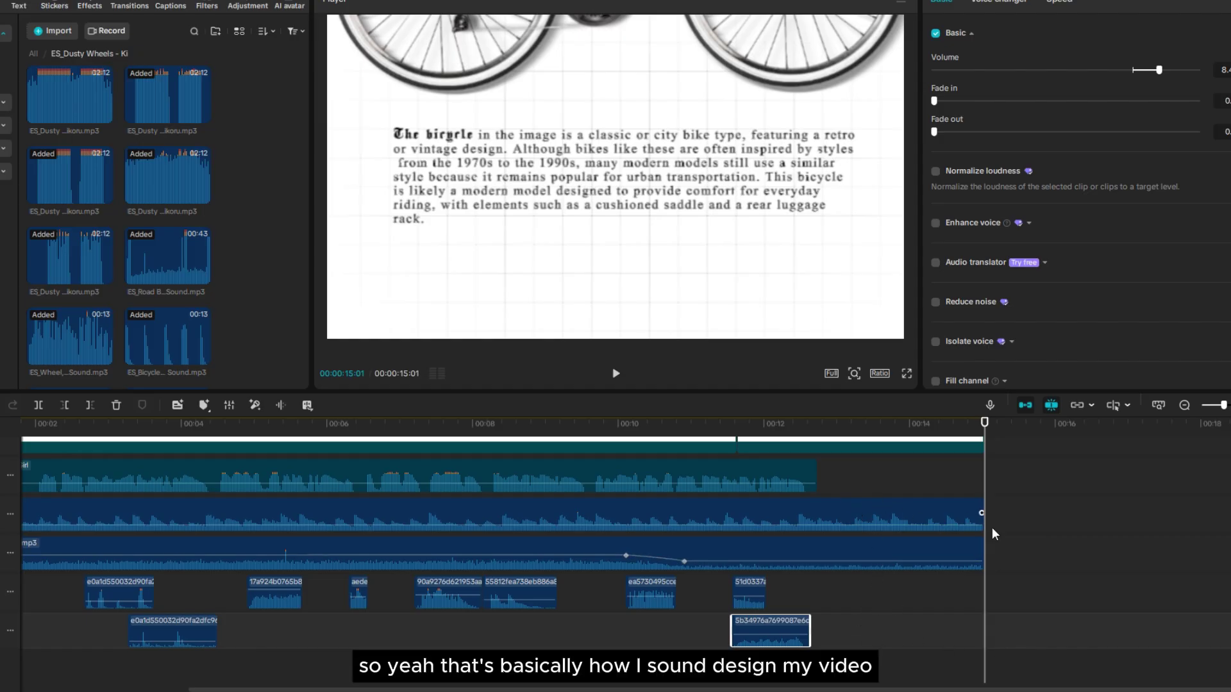
scroll(878, 580, up, 3)
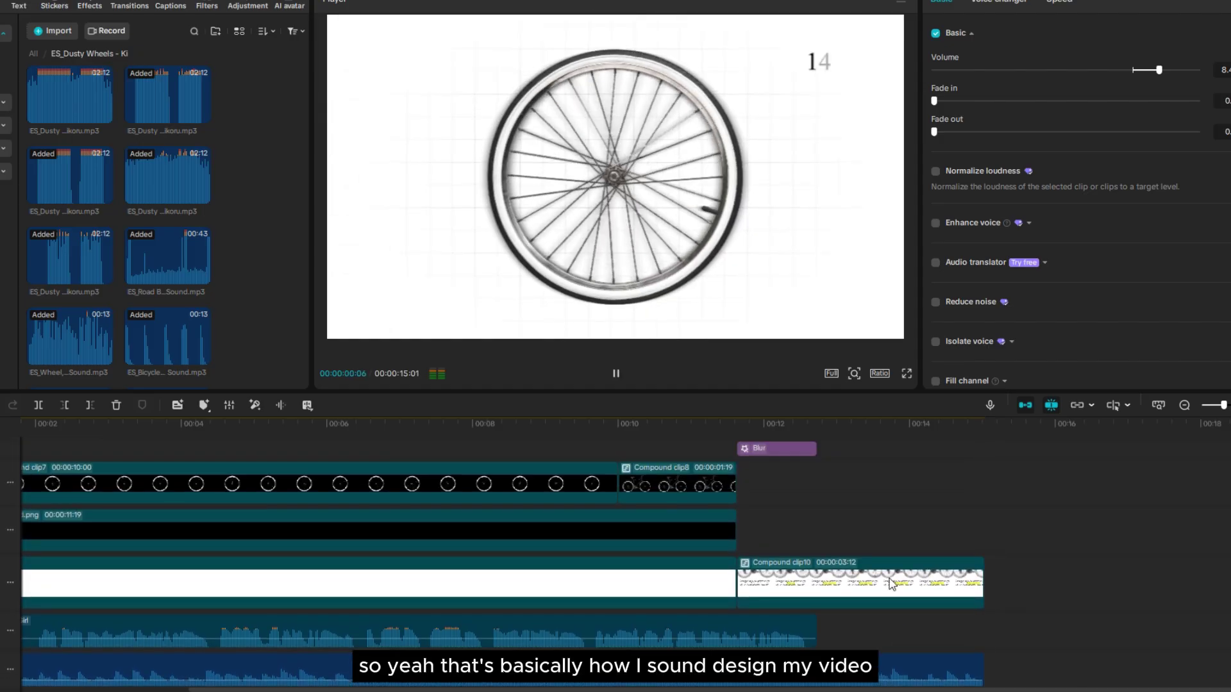